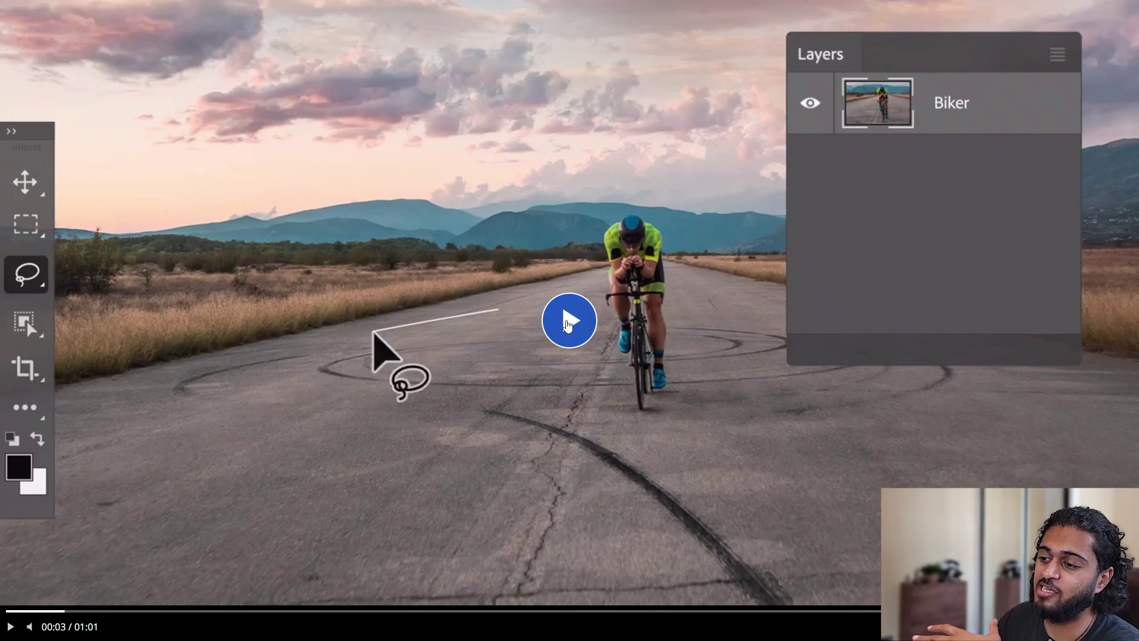
- Play the Generative Fill demonstration video
{"action": "left_click", "coordinate": [567, 324]}
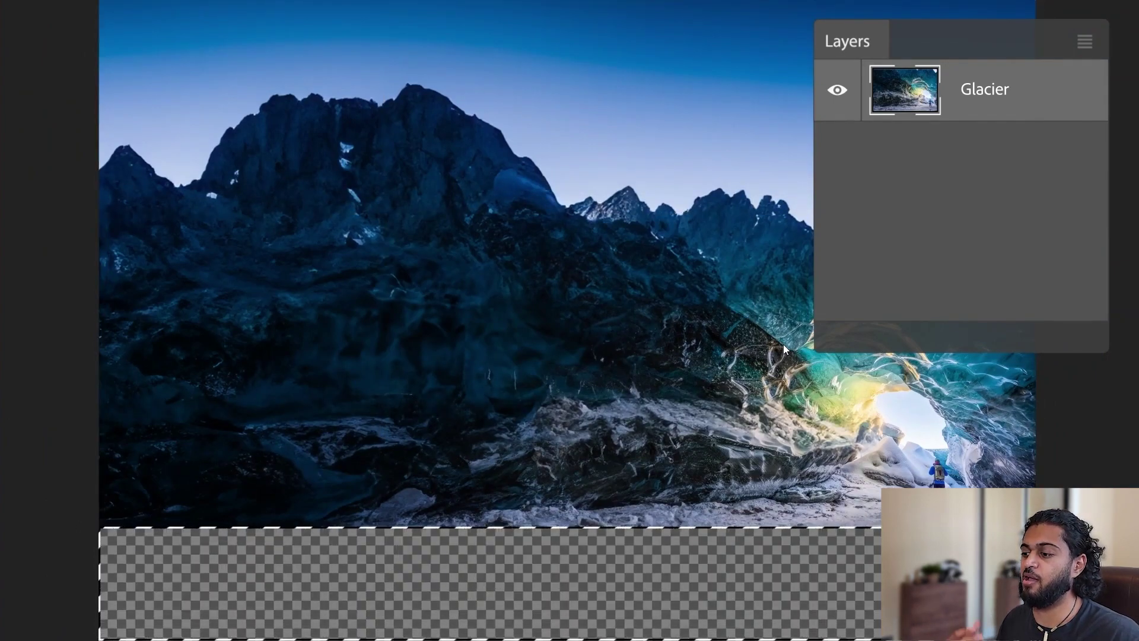
{"action": "type", "text": "frozen lake with reflections"}
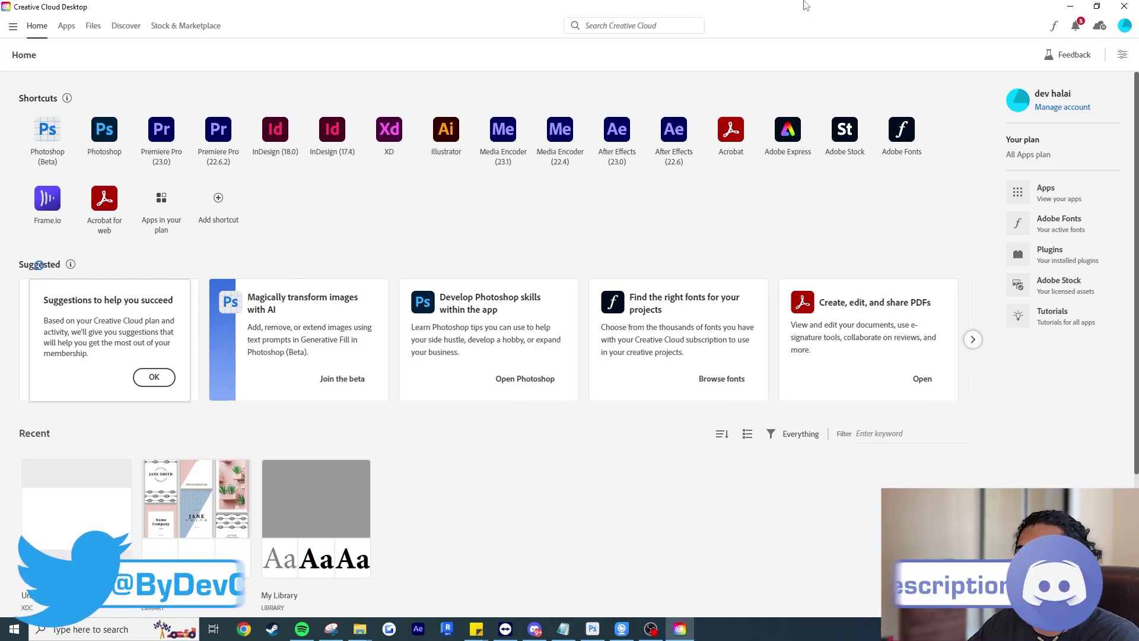
- Launch Photoshop (Beta) from the beta apps listed in Creative Cloud
{"action": "left_click", "coordinate": [65, 33]}
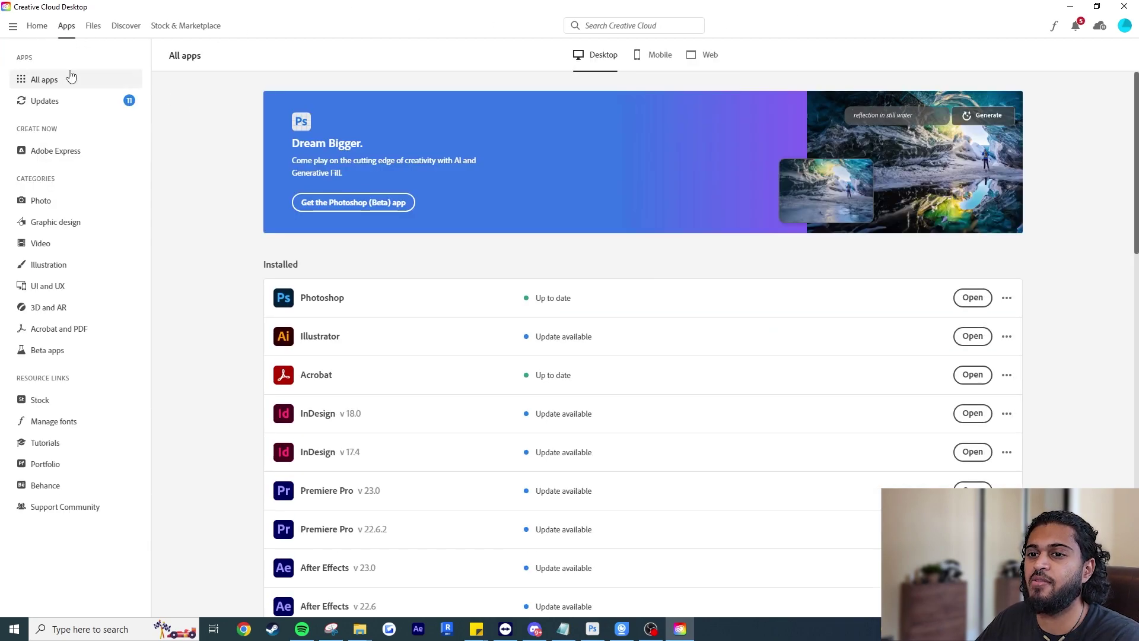
{"action": "left_click", "coordinate": [47, 354]}
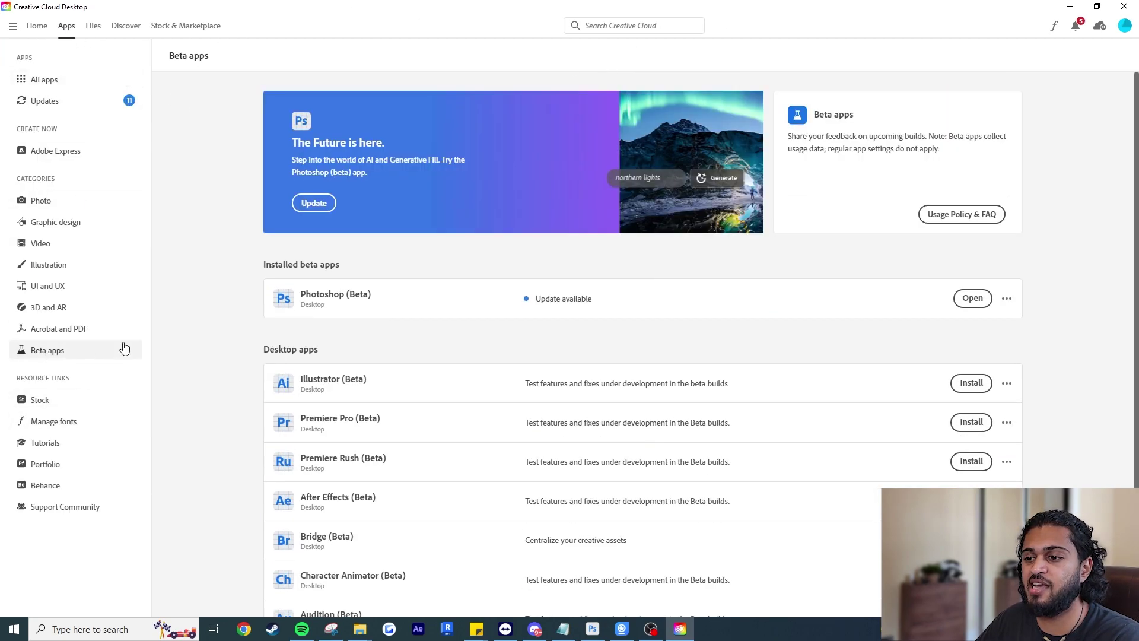
{"action": "left_click", "coordinate": [971, 304]}
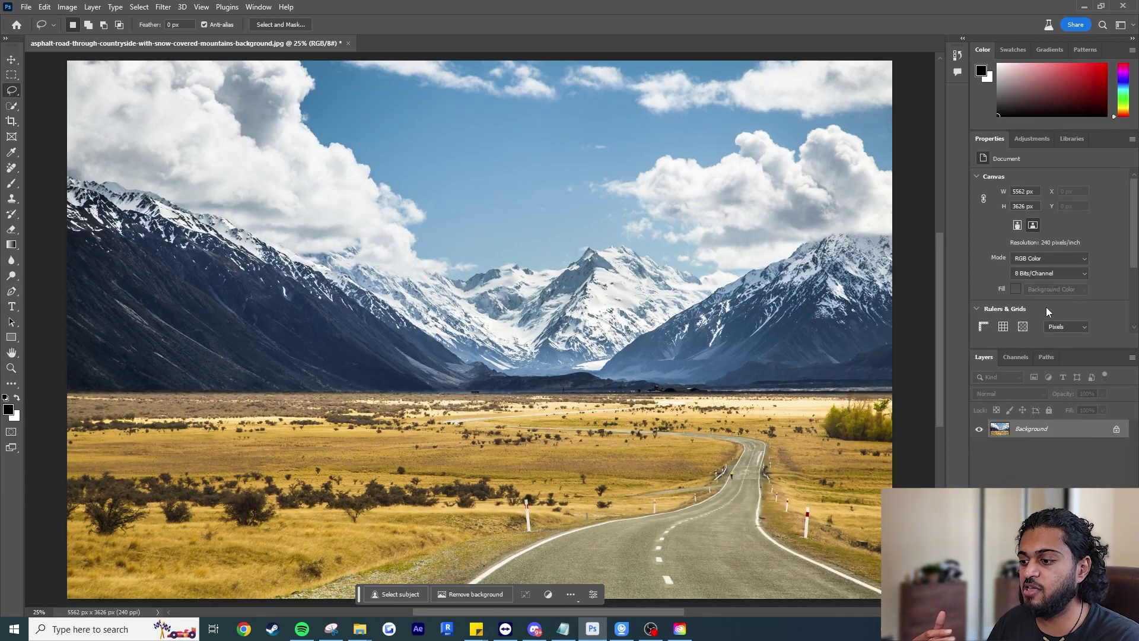
{"action": "mouse_move", "coordinate": [592, 634]}
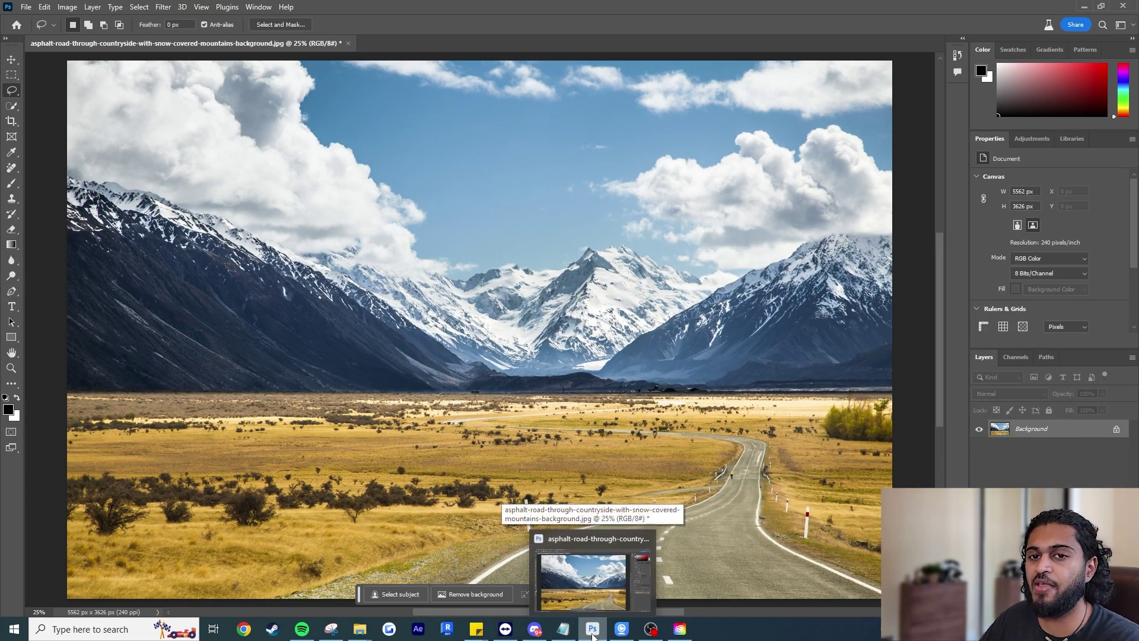
- Select a rectangular area of sky above the central mountains and start Generative Fill on it
{"action": "left_click", "coordinate": [12, 74]}
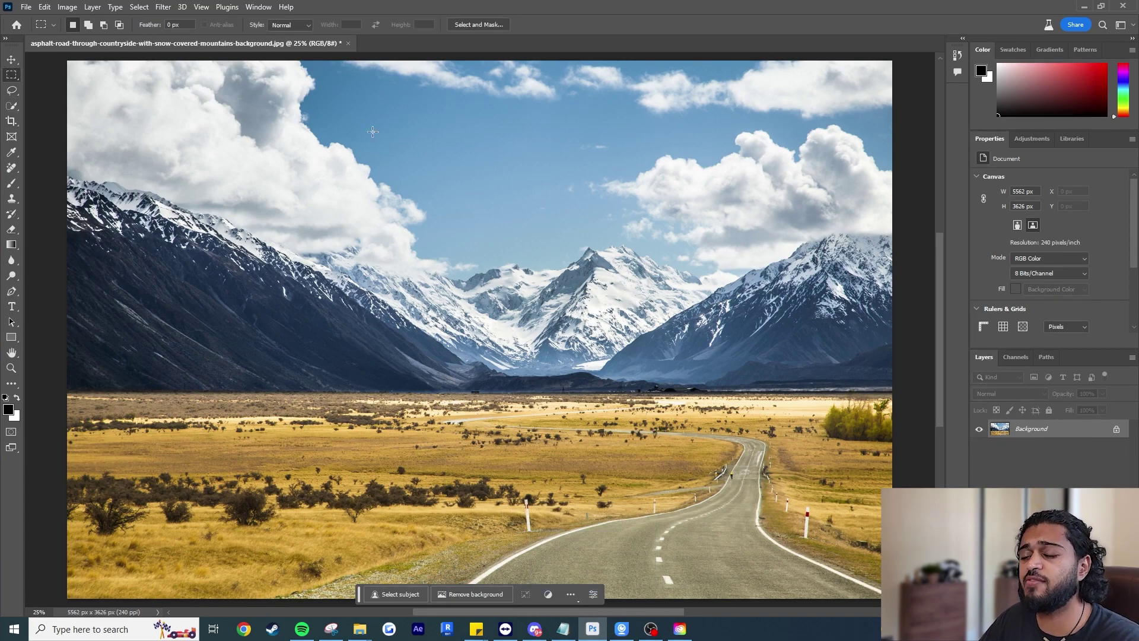
{"action": "left_click_drag", "start_coordinate": [337, 105], "coordinate": [704, 274]}
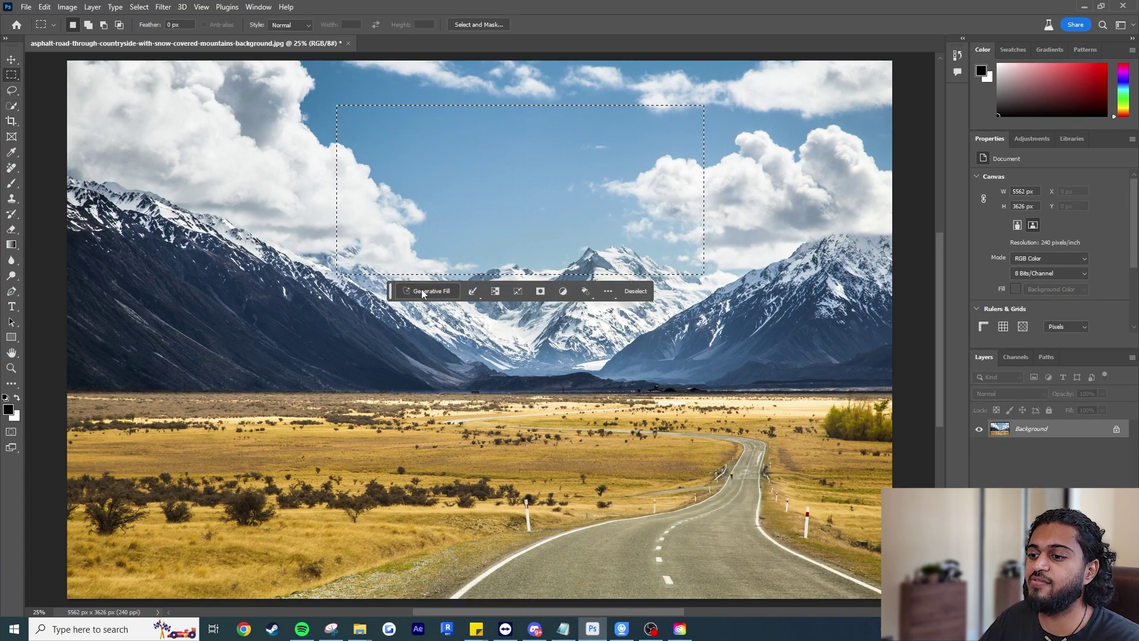
{"action": "left_click", "coordinate": [422, 290]}
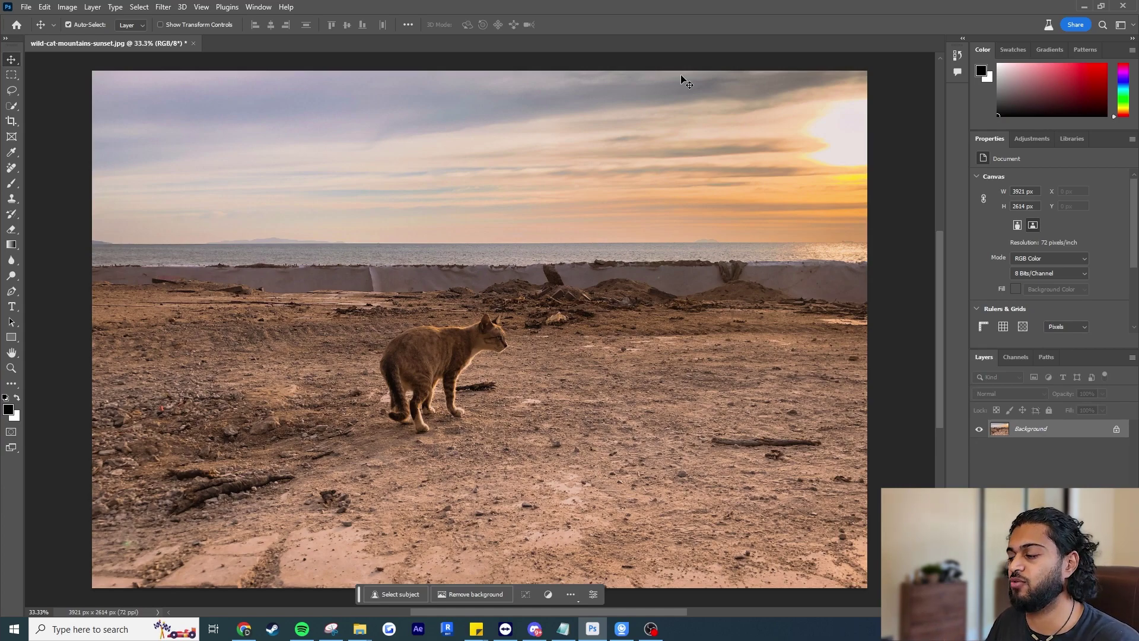
- Lasso a patch of ground in front of the cat and generate a "puddle of water" in it
{"action": "left_click", "coordinate": [12, 90]}
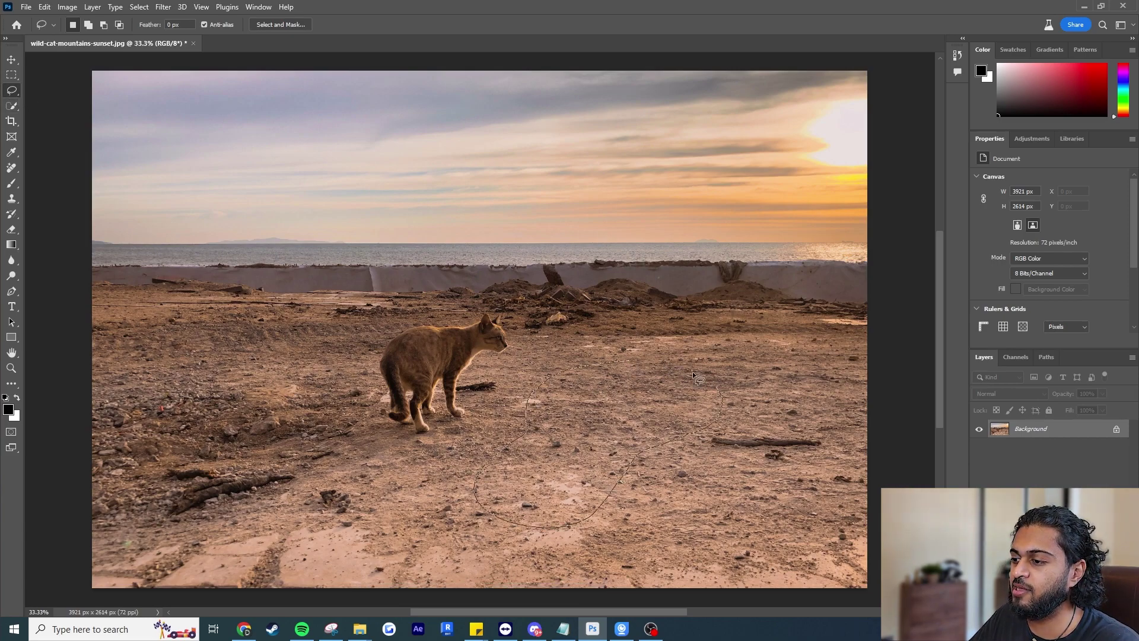
{"action": "left_click_drag", "start_coordinate": [625, 364], "coordinate": [624, 362]}
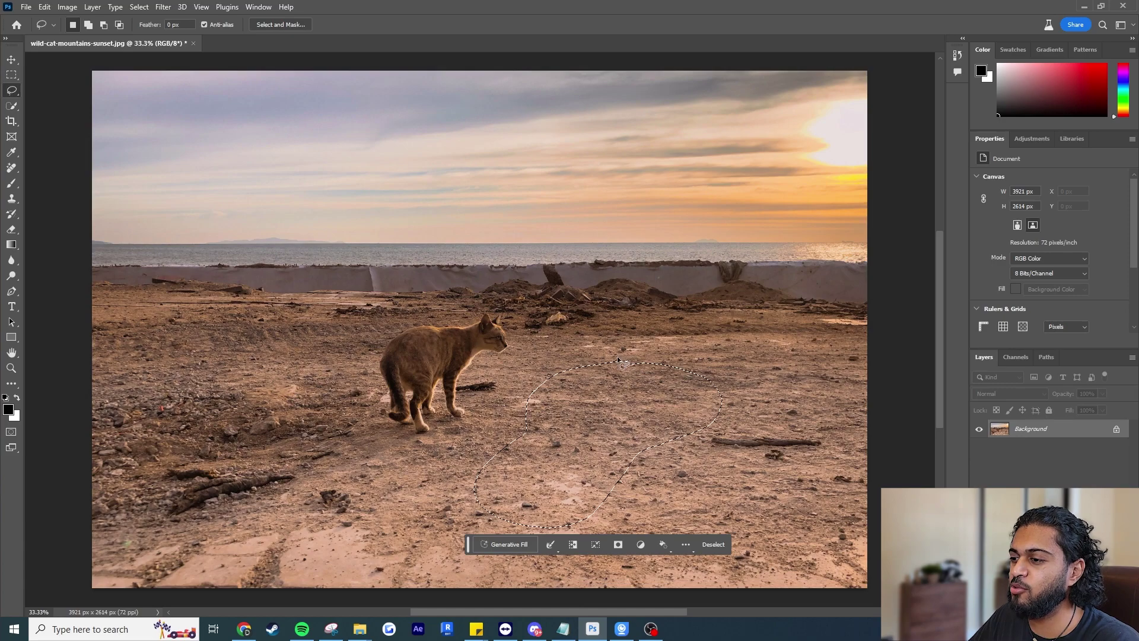
{"action": "left_click", "coordinate": [526, 544]}
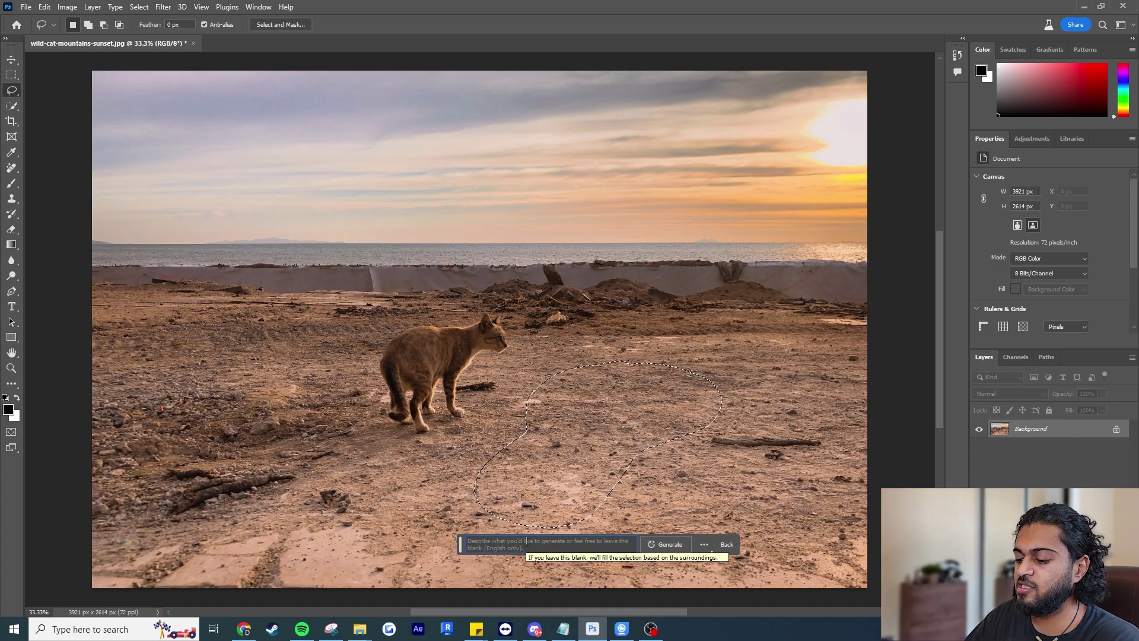
{"action": "type", "text": "puddle of water"}
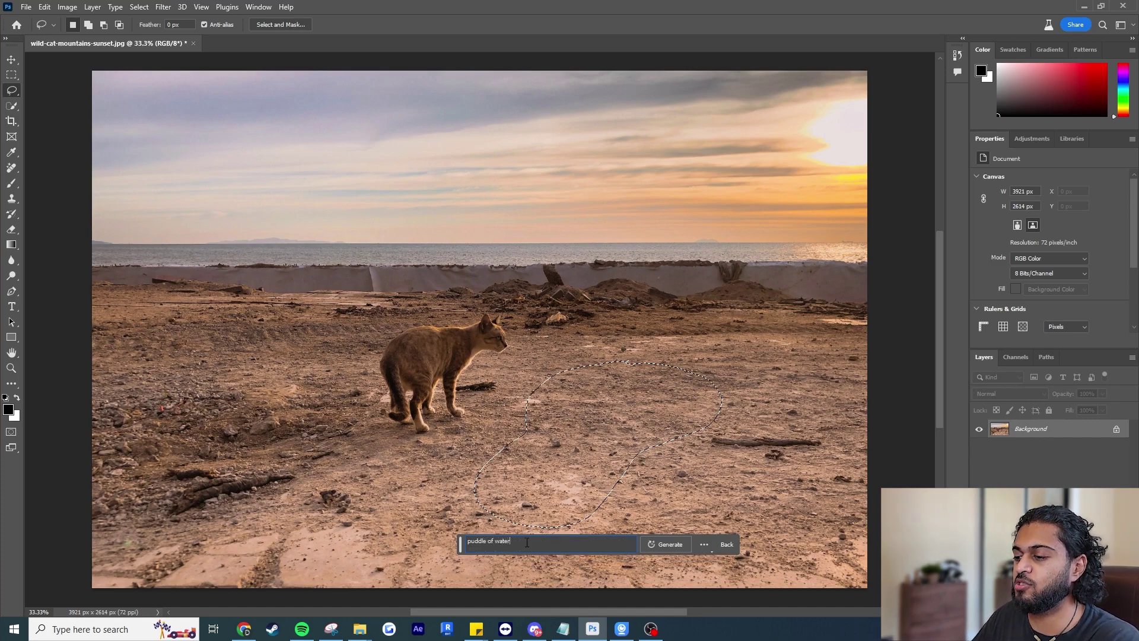
{"action": "left_click", "coordinate": [664, 549]}
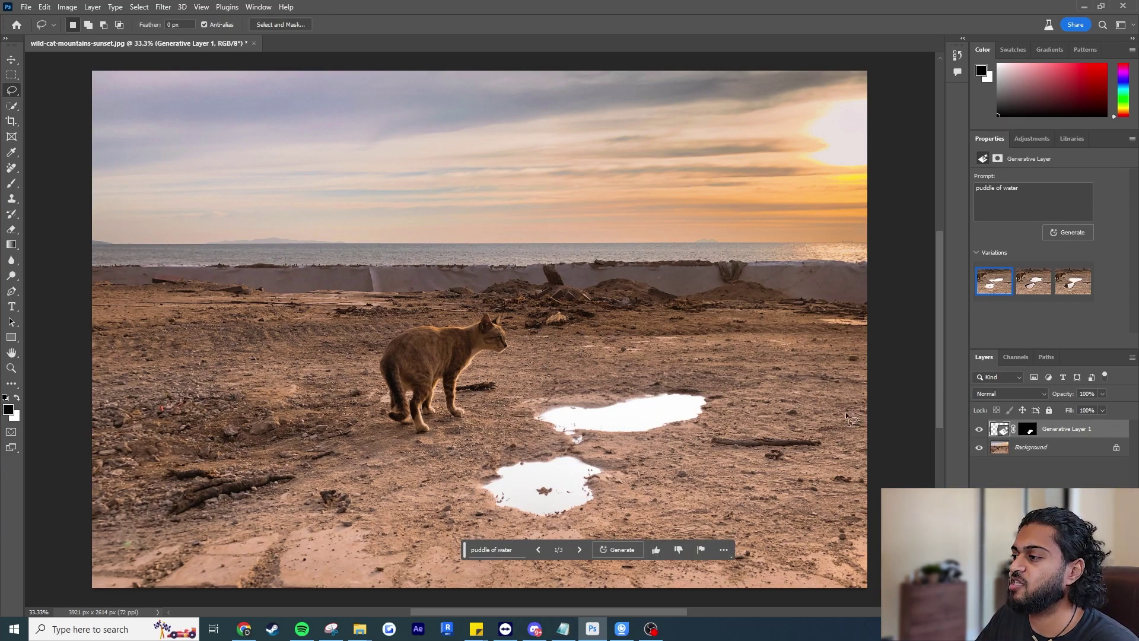
- Preview the generated puddle variations and compare the first one with the original image
{"action": "left_click", "coordinate": [1032, 284]}
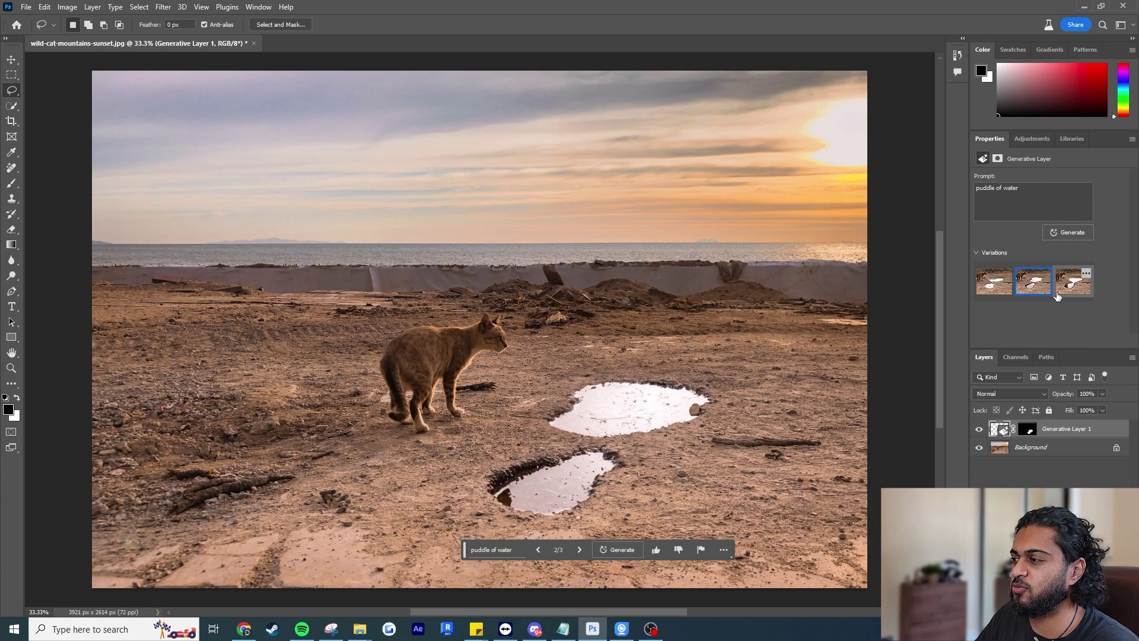
{"action": "left_click", "coordinate": [1057, 295]}
{"action": "left_click", "coordinate": [984, 290]}
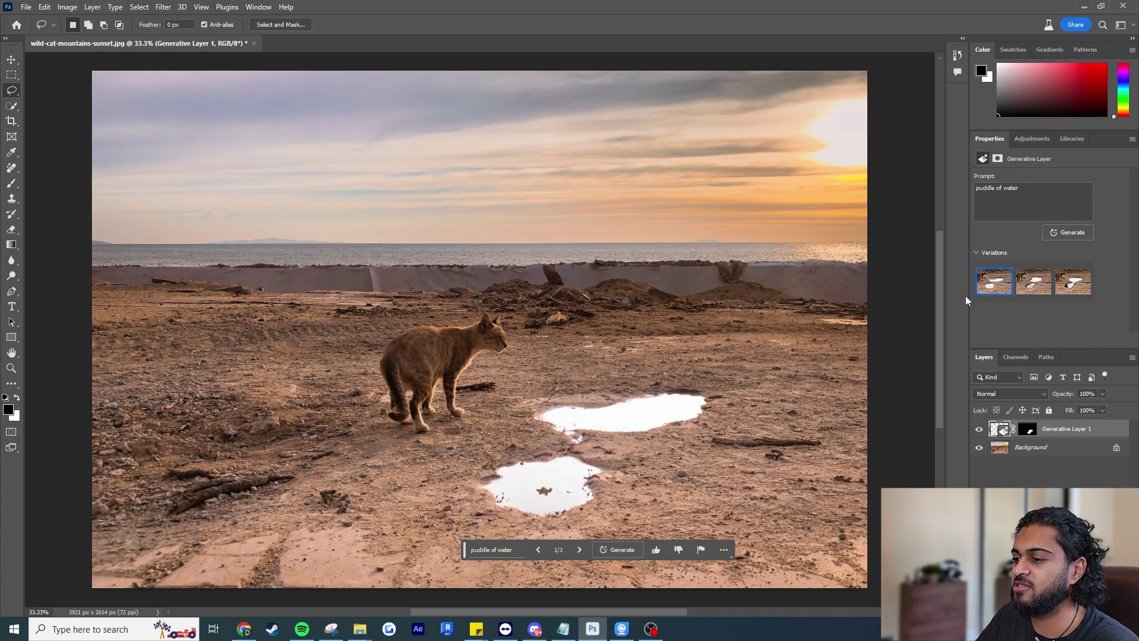
{"action": "left_click", "coordinate": [979, 429]}
{"action": "left_click", "coordinate": [979, 428]}
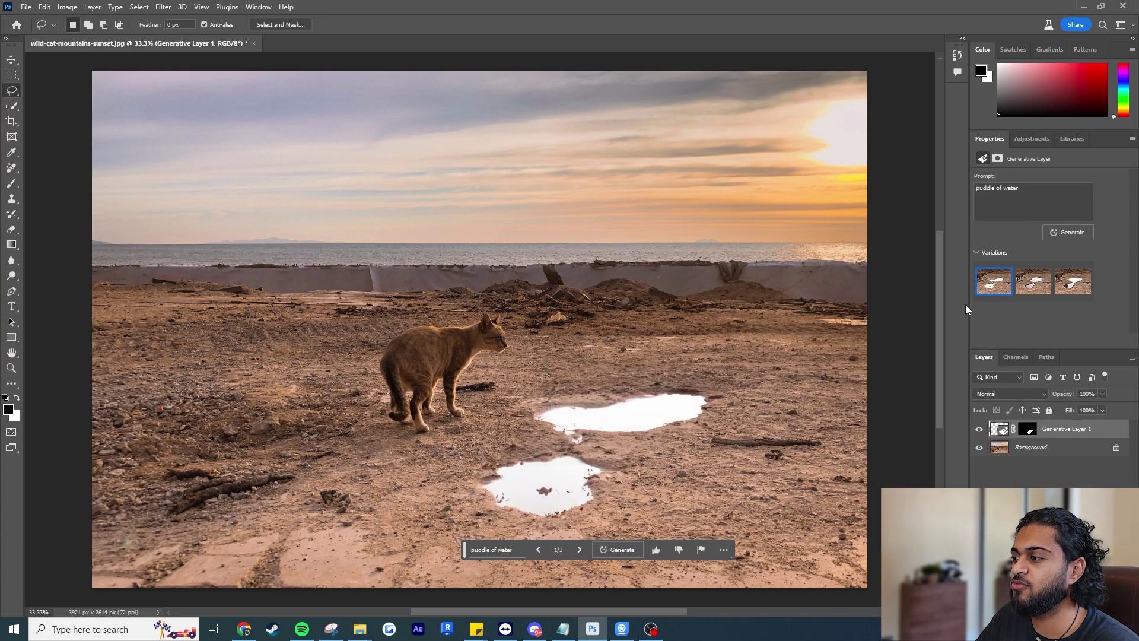
- Compare the second puddle variation with the original image and the first variation, ending on the second
{"action": "left_click", "coordinate": [1033, 283]}
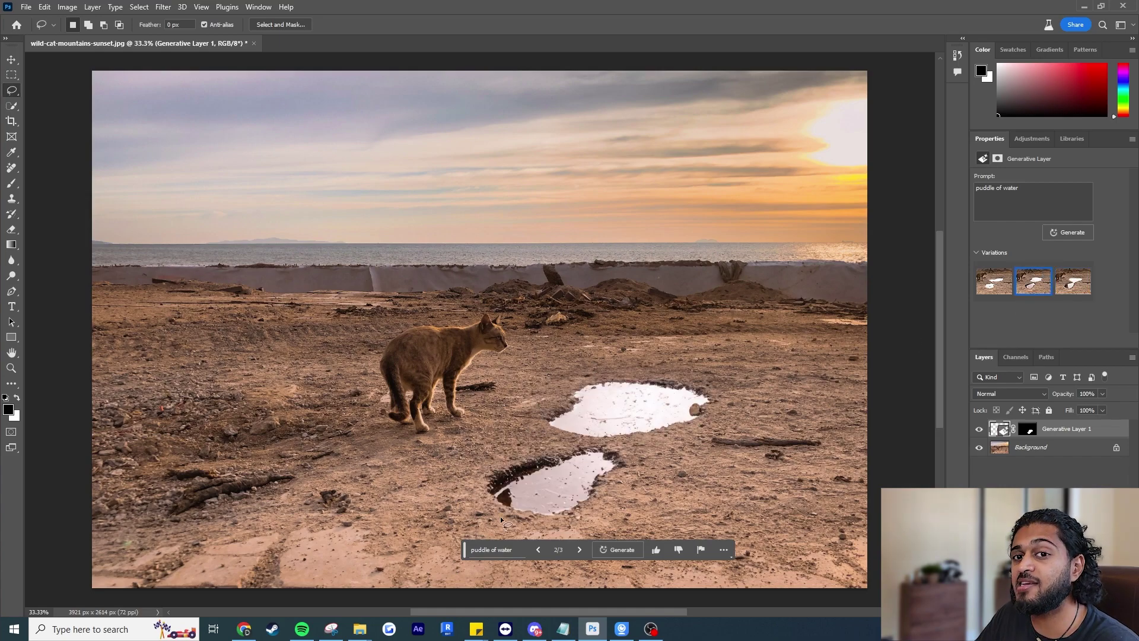
{"action": "left_click", "coordinate": [979, 429]}
{"action": "left_click", "coordinate": [979, 429]}
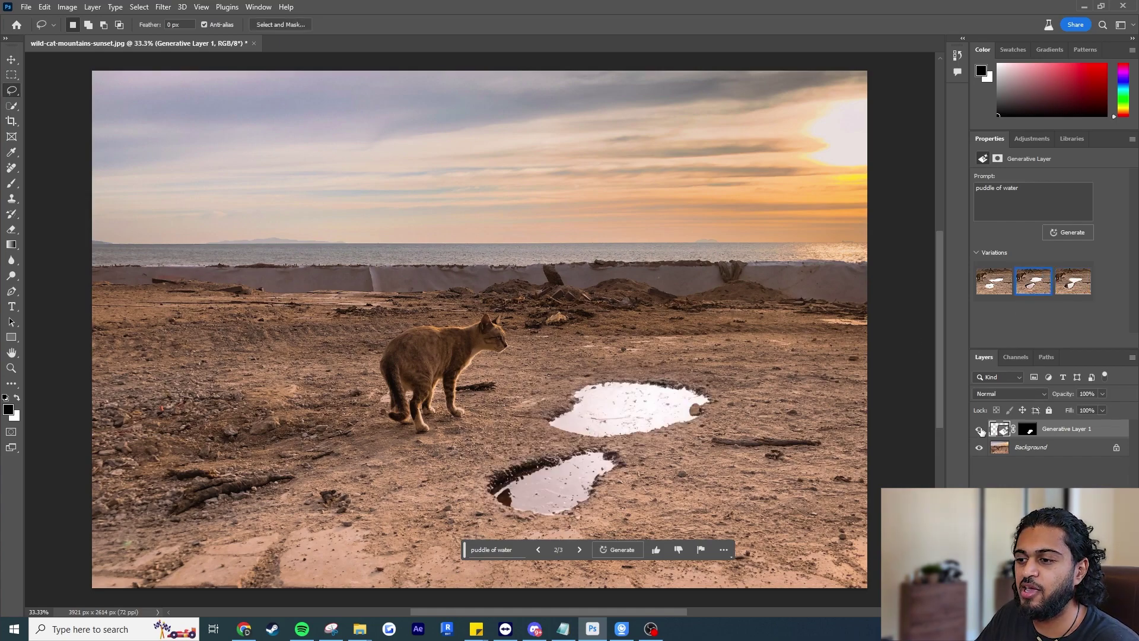
{"action": "left_click", "coordinate": [980, 429]}
{"action": "left_click", "coordinate": [980, 429]}
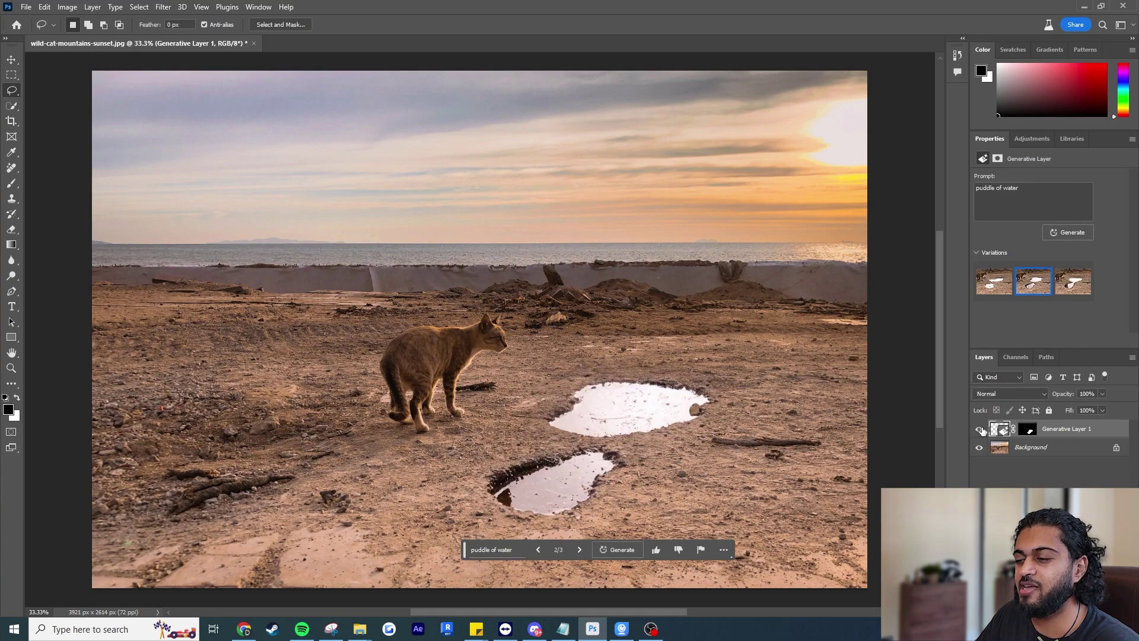
{"action": "left_click", "coordinate": [994, 282]}
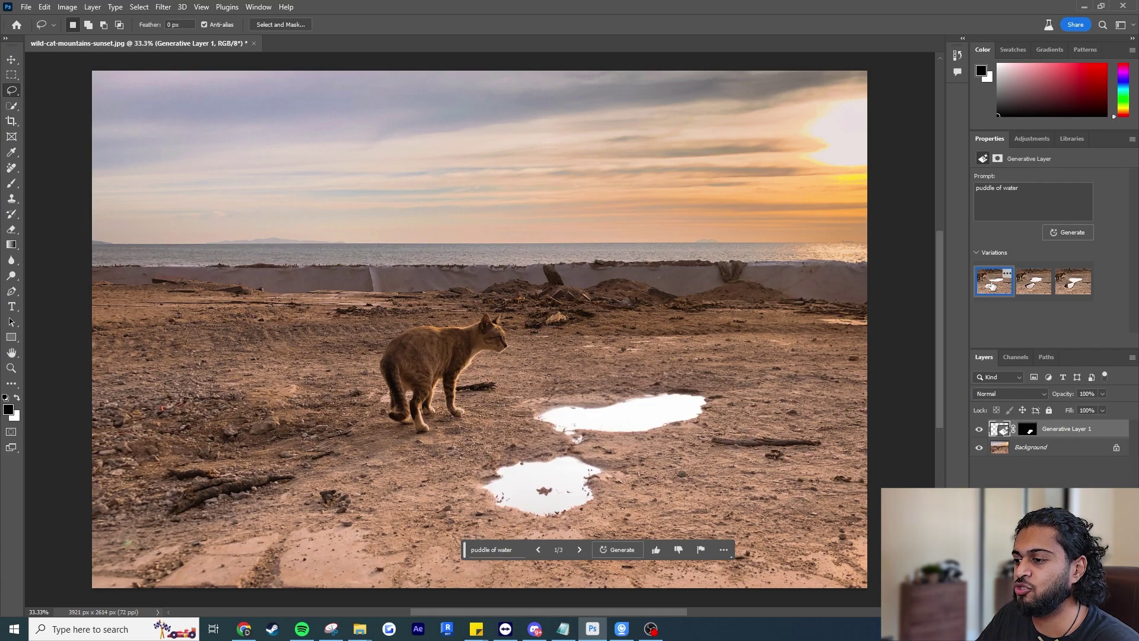
{"action": "left_click", "coordinate": [1034, 283]}
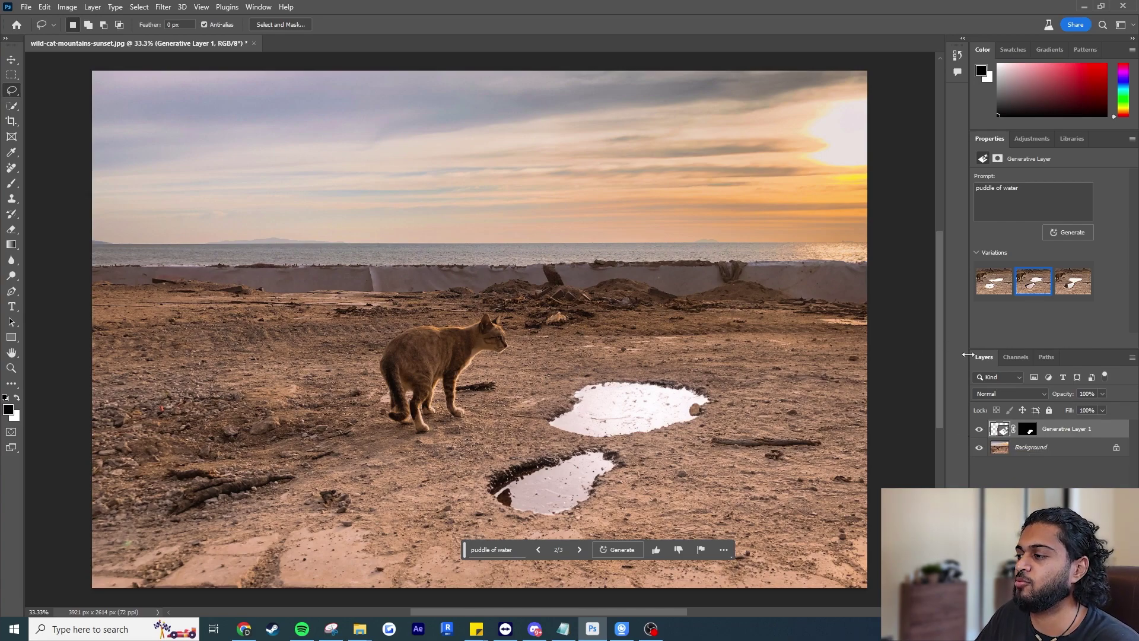
- Generate more variations of the "puddle of water" fill and apply the third new one
{"action": "left_click", "coordinate": [1068, 234]}
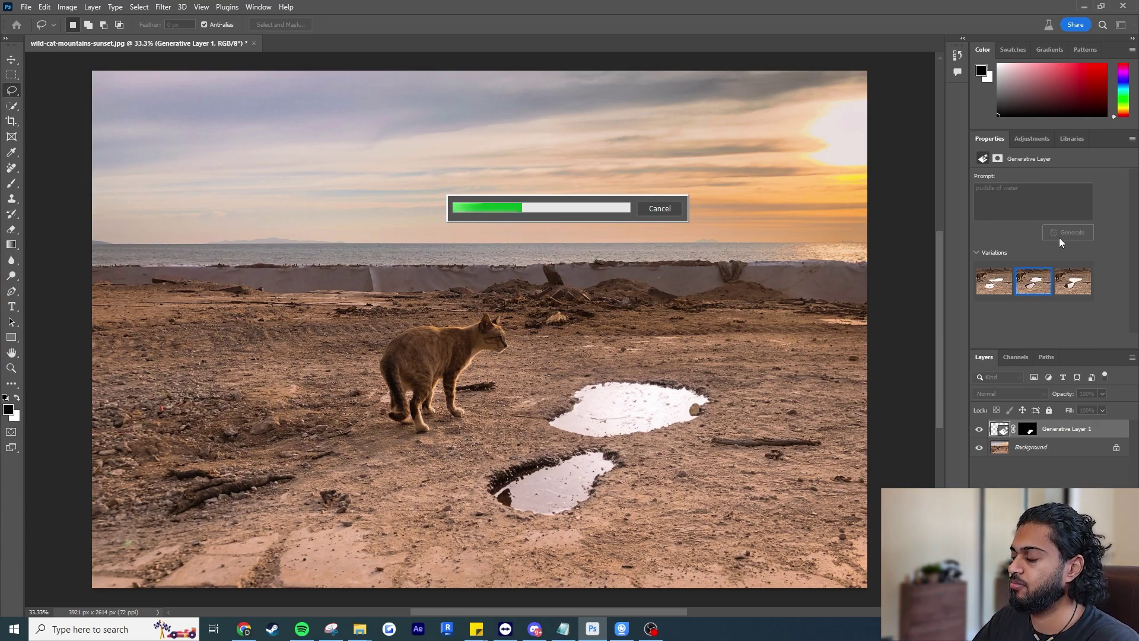
{"action": "left_click", "coordinate": [1002, 334]}
{"action": "left_click", "coordinate": [1035, 323]}
{"action": "left_click", "coordinate": [1033, 282]}
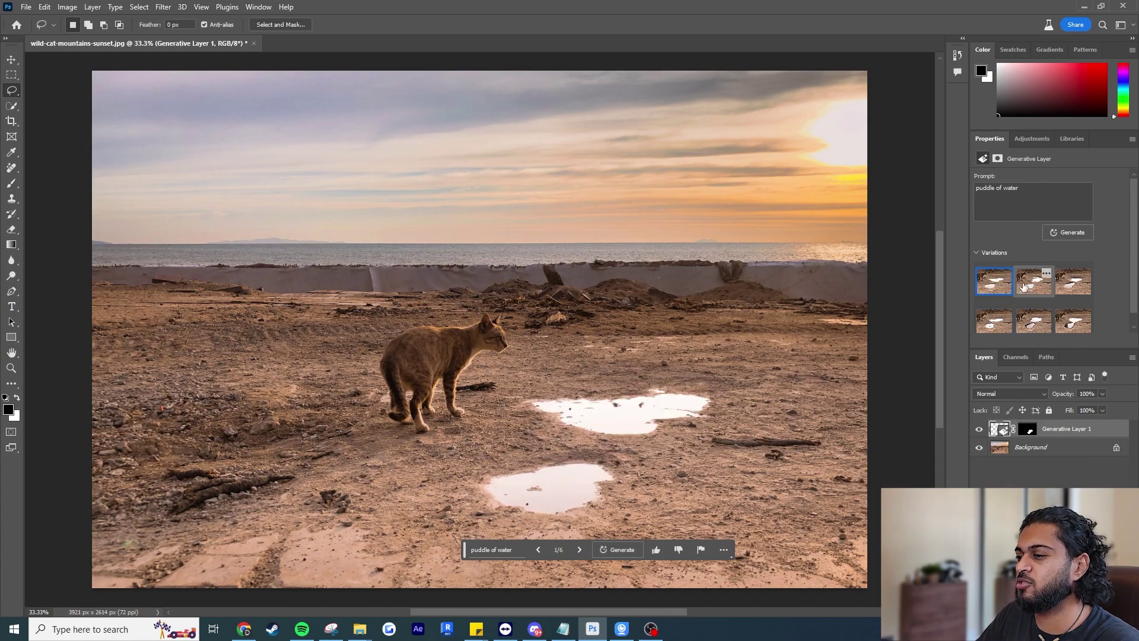
{"action": "left_click", "coordinate": [1072, 282]}
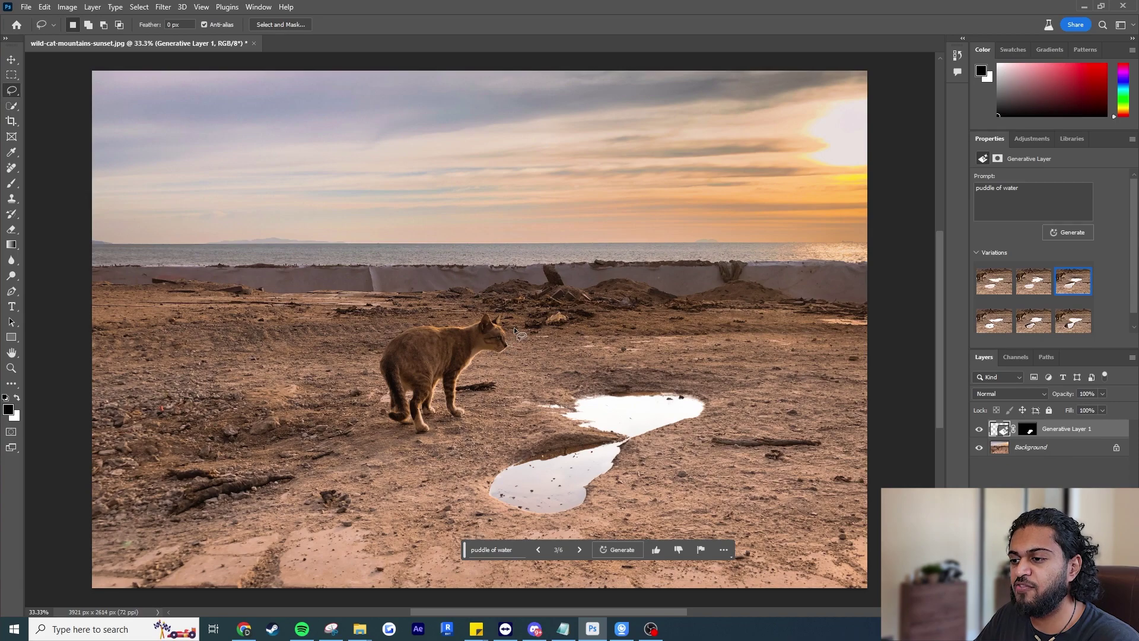
- Lasso around the cat on the Background layer and remove it with a Generative Fill using an empty prompt
{"action": "left_click", "coordinate": [1042, 449]}
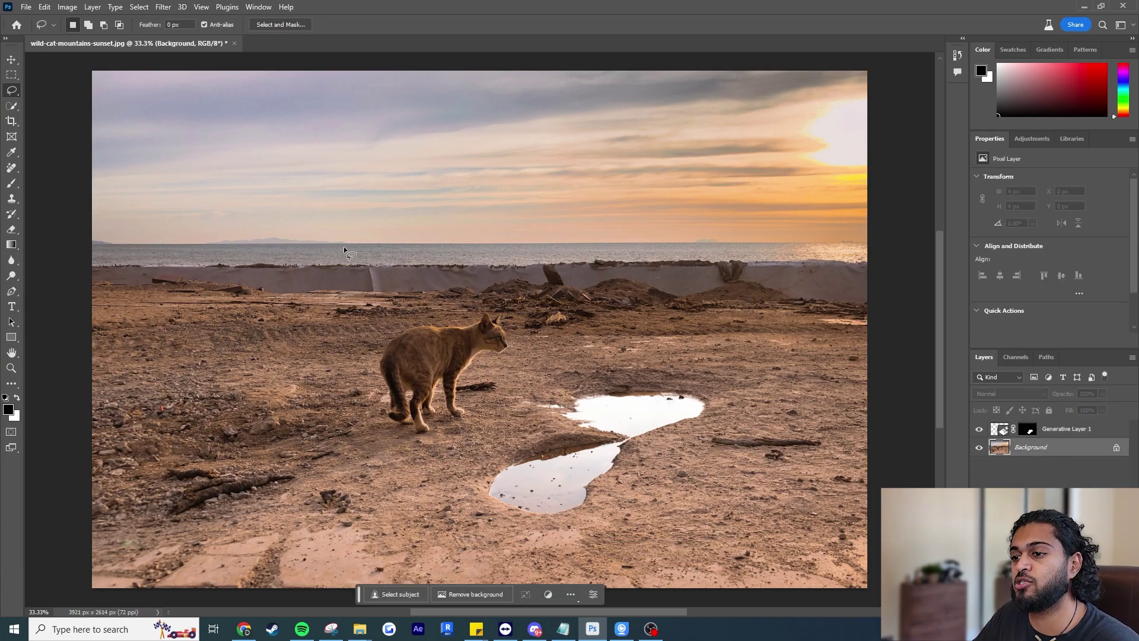
{"action": "mouse_move", "coordinate": [513, 337]}
{"action": "left_mouse_down"}
{"action": "mouse_move", "coordinate": [494, 306]}
{"action": "mouse_move", "coordinate": [379, 324]}
{"action": "mouse_move", "coordinate": [336, 372]}
{"action": "mouse_move", "coordinate": [383, 435]}
{"action": "mouse_move", "coordinate": [470, 441]}
{"action": "mouse_move", "coordinate": [519, 351]}
{"action": "left_mouse_up"}
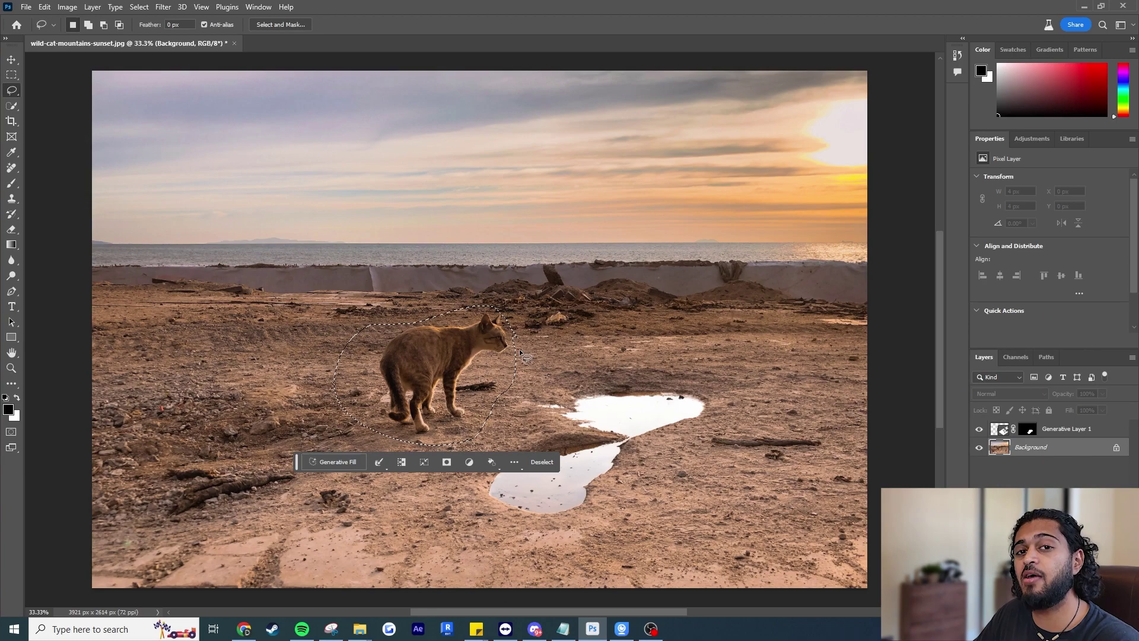
{"action": "left_click", "coordinate": [346, 460]}
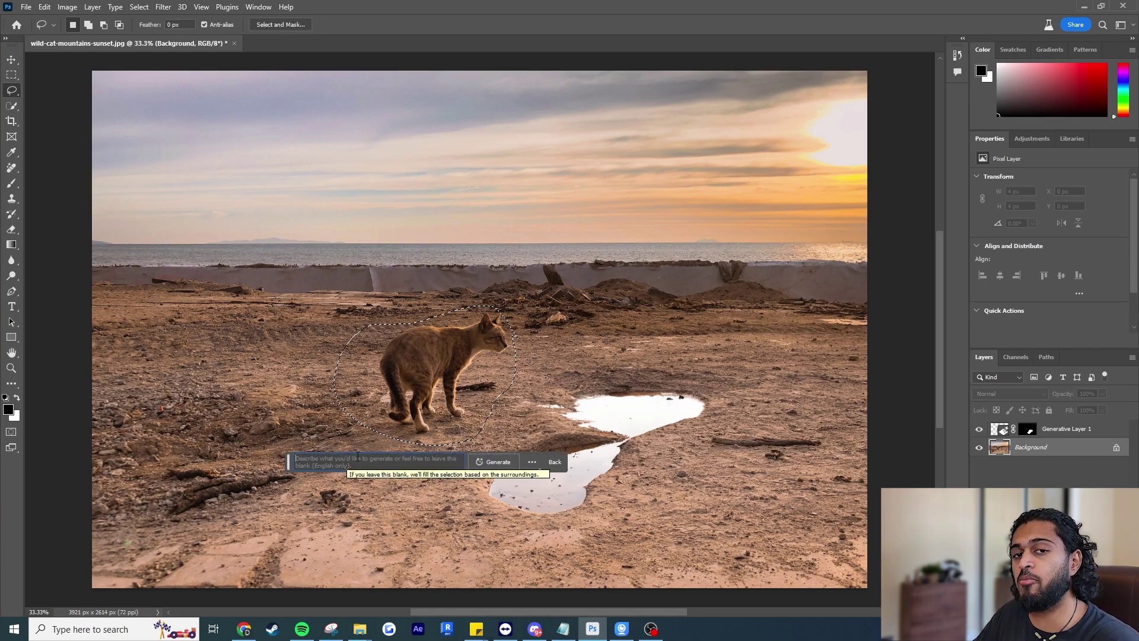
{"action": "left_click", "coordinate": [497, 464]}
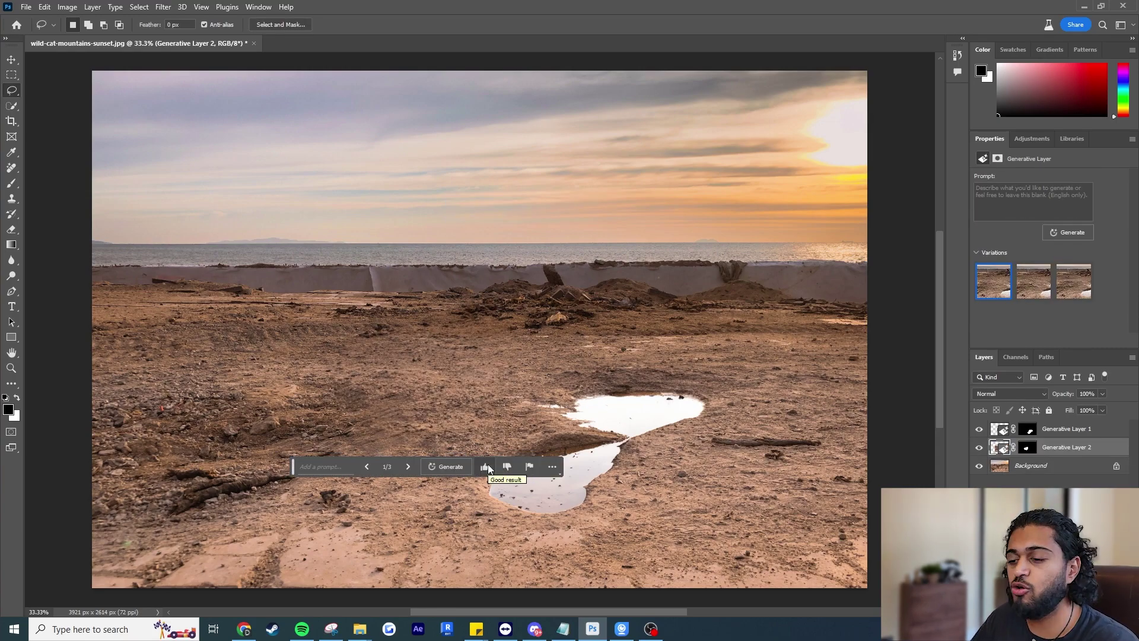
- Compare the three variations of the cat-removal fill and apply the second one
{"action": "left_click", "coordinate": [1035, 284]}
{"action": "left_click", "coordinate": [1077, 288]}
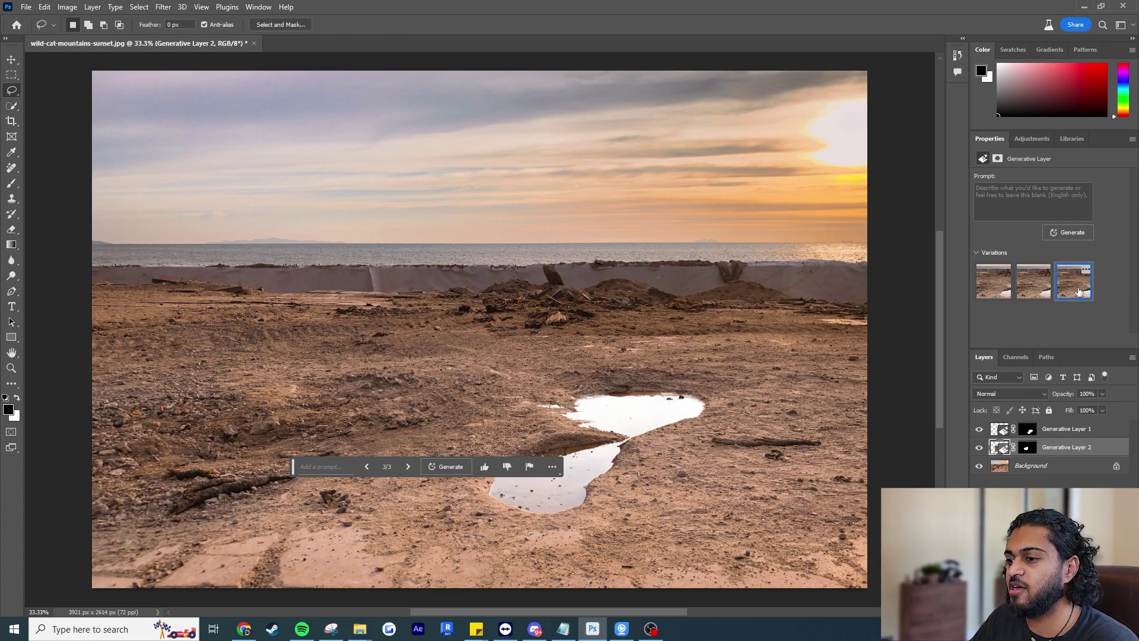
{"action": "left_click", "coordinate": [1034, 293]}
{"action": "left_click", "coordinate": [1006, 293]}
{"action": "left_click", "coordinate": [1028, 297]}
{"action": "left_click", "coordinate": [1062, 292]}
{"action": "left_click", "coordinate": [994, 285]}
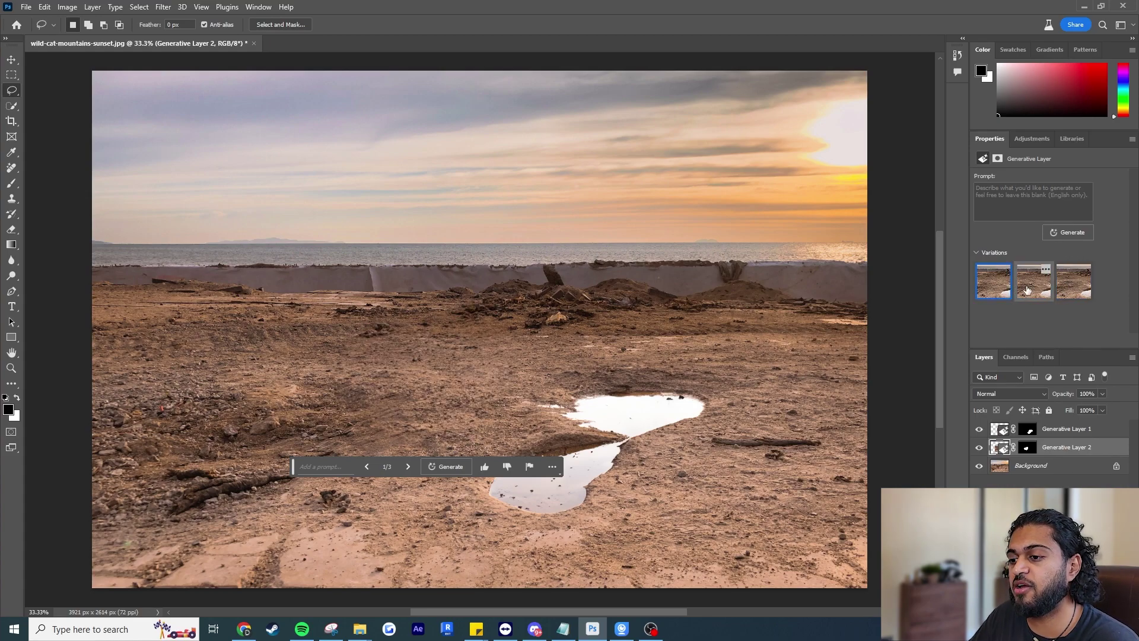
{"action": "left_click", "coordinate": [1029, 291]}
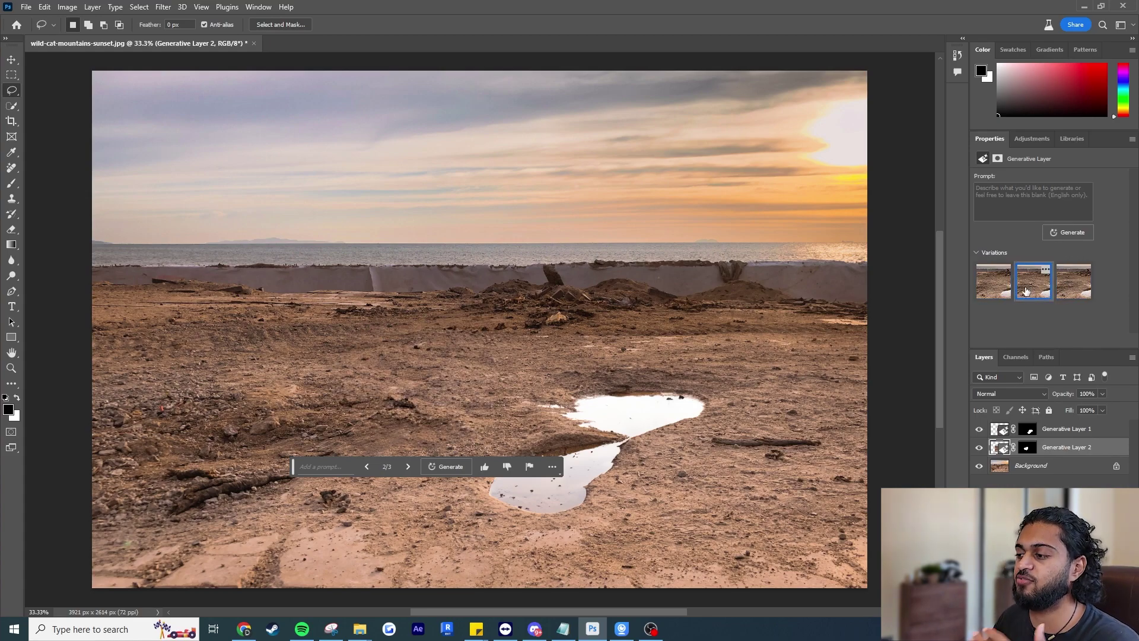
- Lasso the empty ground in front of the puddle on the Background layer and run a Generative Fill with the prompt "Dog sleeping"
{"action": "left_click", "coordinate": [1009, 465]}
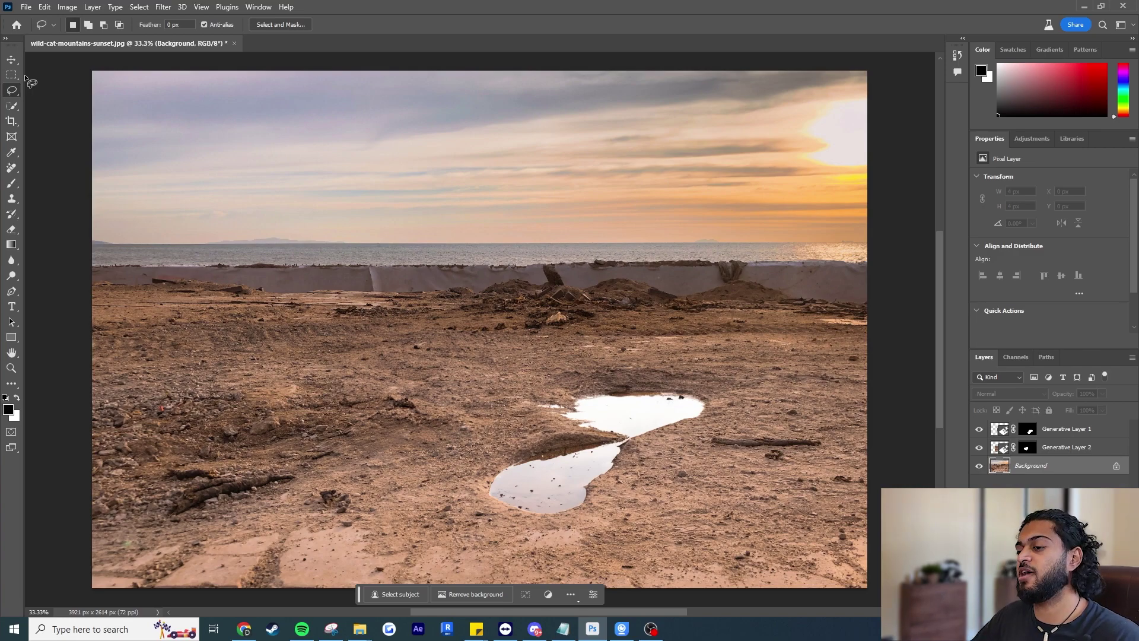
{"action": "mouse_move", "coordinate": [463, 353]}
{"action": "left_mouse_down"}
{"action": "mouse_move", "coordinate": [364, 328]}
{"action": "mouse_move", "coordinate": [225, 333]}
{"action": "mouse_move", "coordinate": [142, 418]}
{"action": "left_mouse_up"}
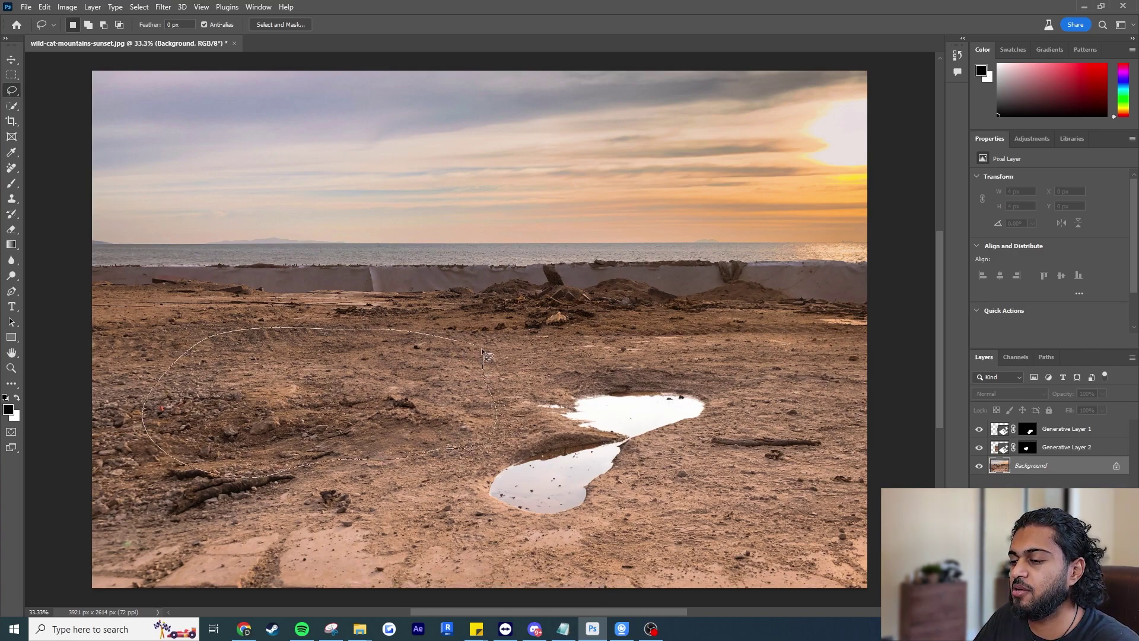
{"action": "left_click_drag", "start_coordinate": [482, 351], "coordinate": [477, 344]}
{"action": "left_click", "coordinate": [241, 495]}
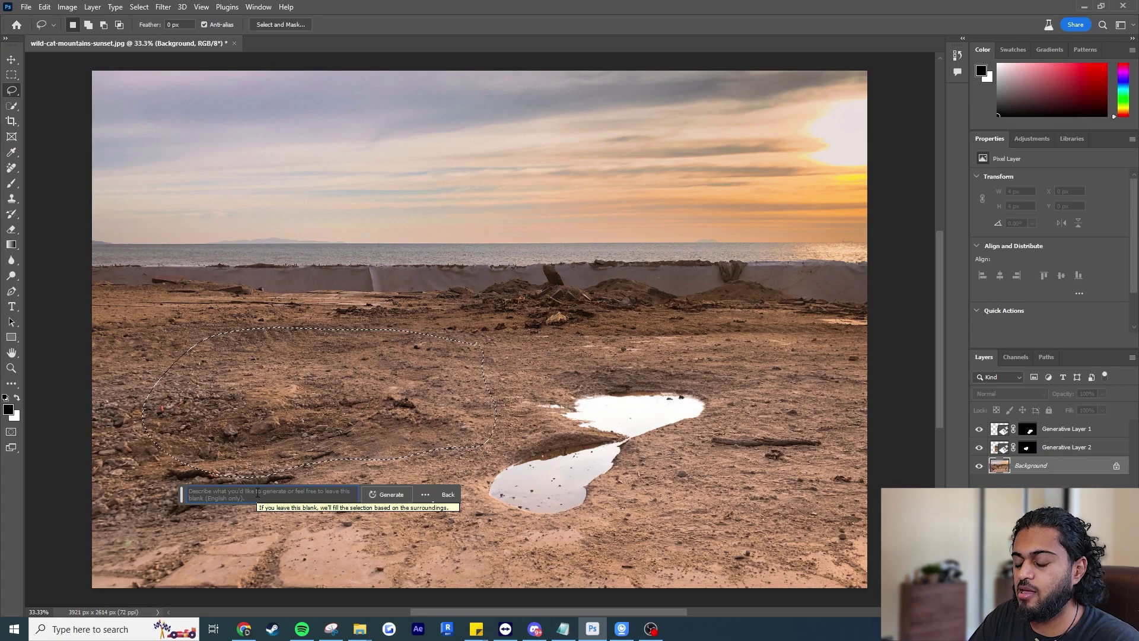
{"action": "left_click", "coordinate": [258, 492]}
{"action": "type", "text": "Dog sleeping"}
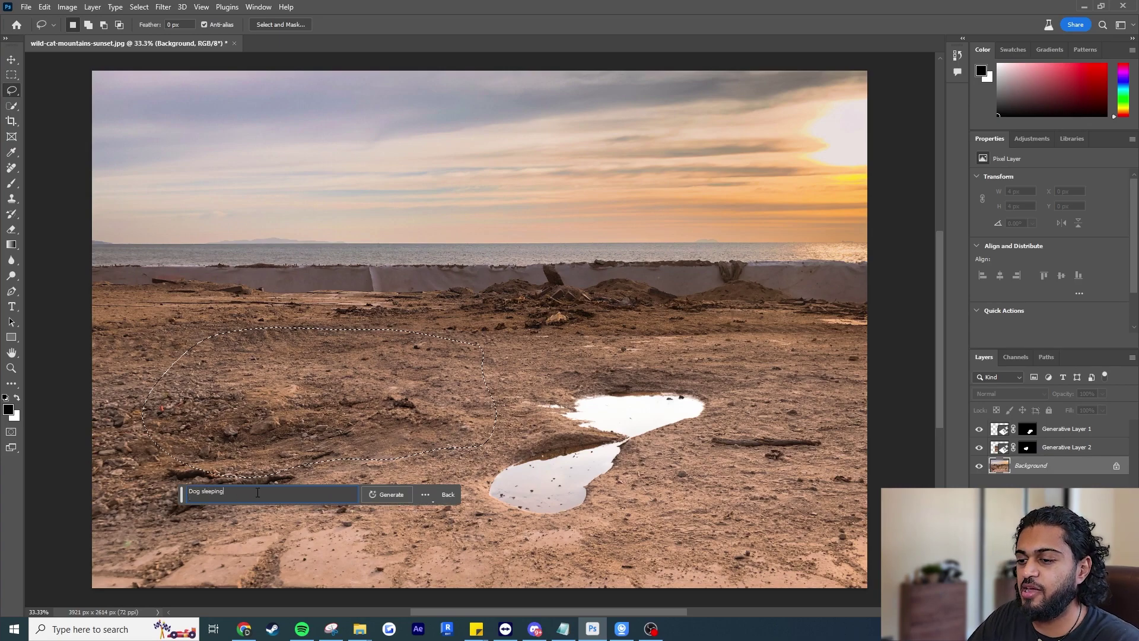
{"action": "left_click", "coordinate": [383, 494]}
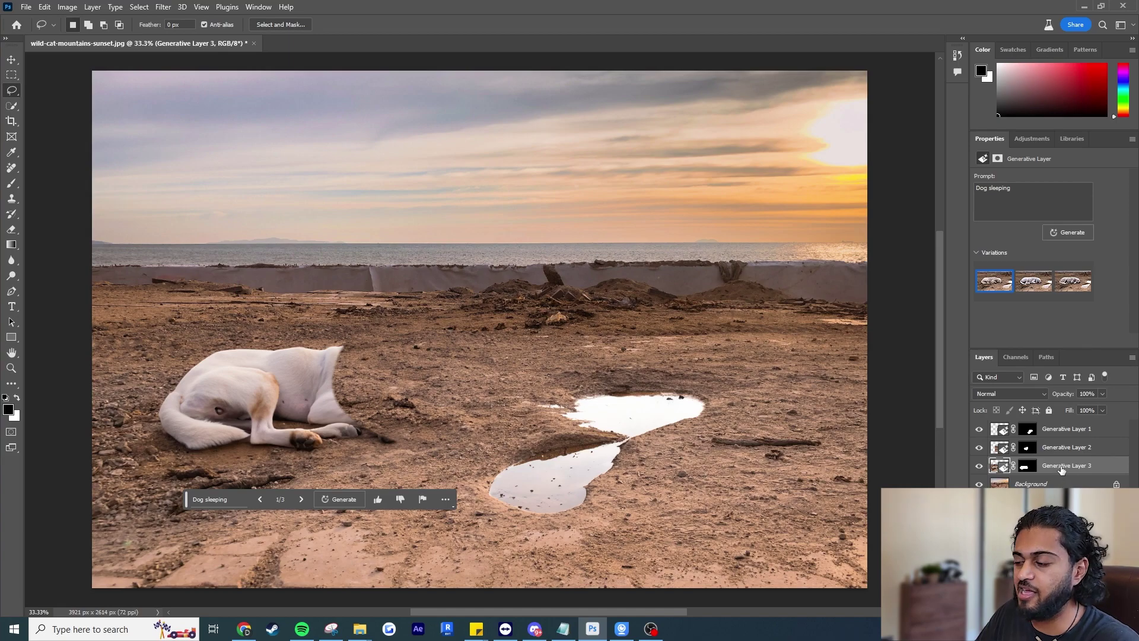
- Move the "Dog sleeping" layer to the top of the layer stack and compare its three variations, applying the third
{"action": "left_click_drag", "start_coordinate": [1079, 465], "coordinate": [1082, 424]}
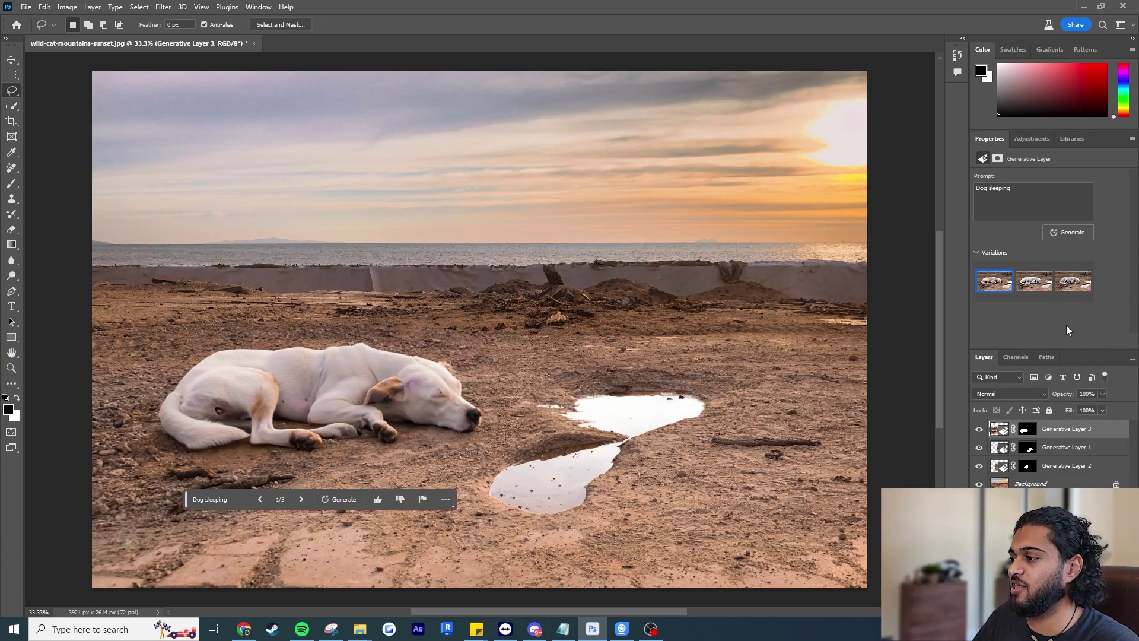
{"action": "left_click", "coordinate": [1033, 281]}
{"action": "left_click", "coordinate": [1066, 291]}
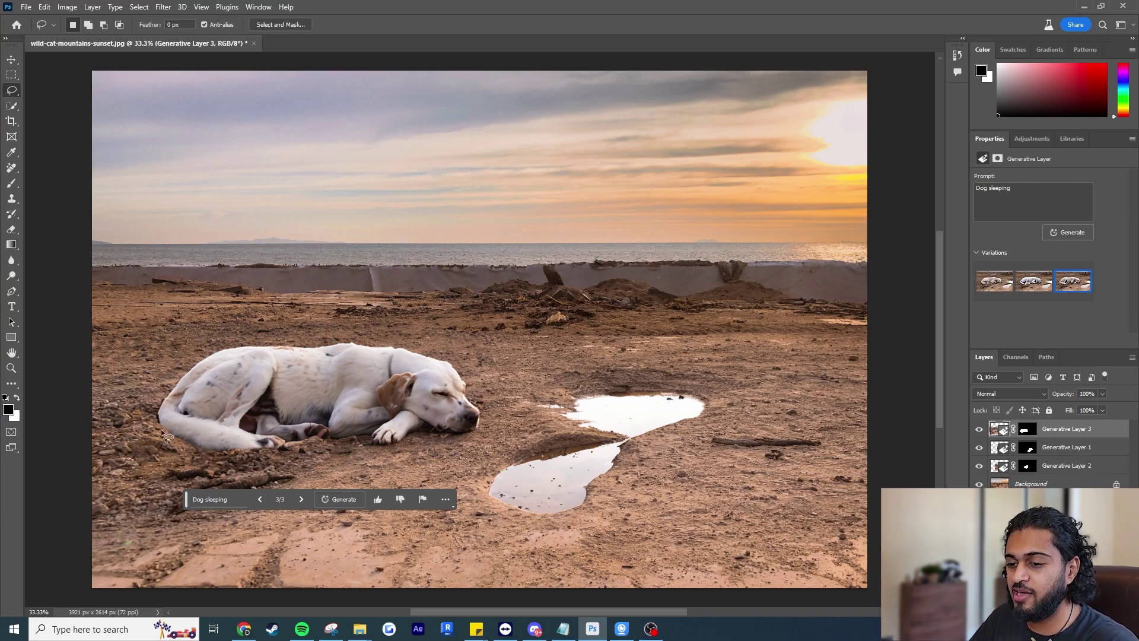
{"action": "scroll", "coordinate": [157, 431], "scroll_direction": "up", "scroll_amount": 5}
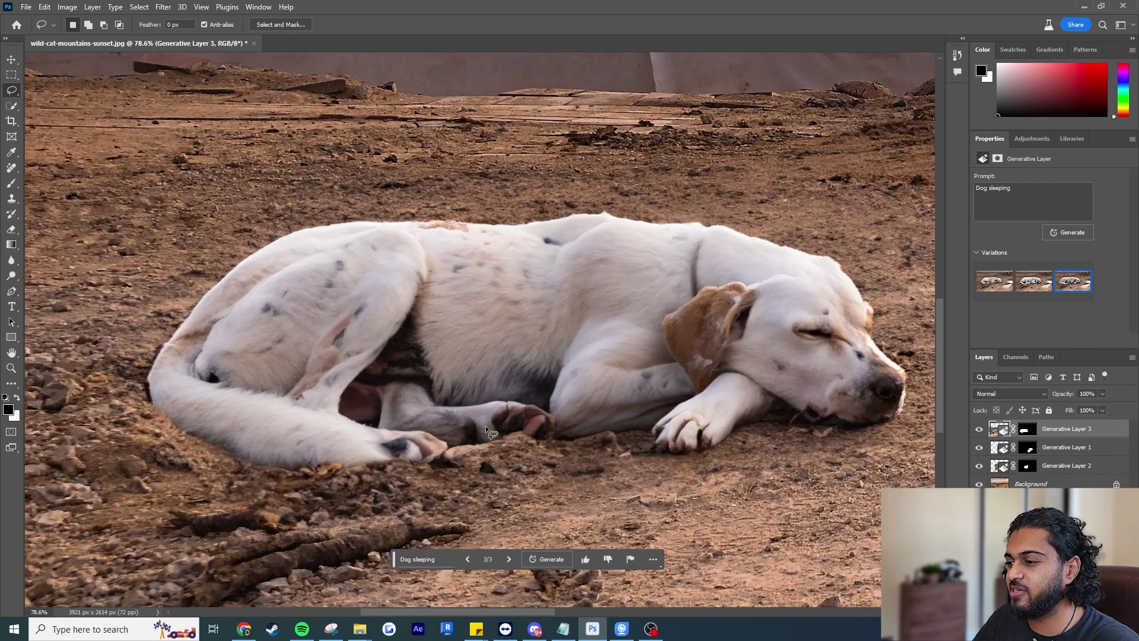
{"action": "left_click", "coordinate": [1033, 281]}
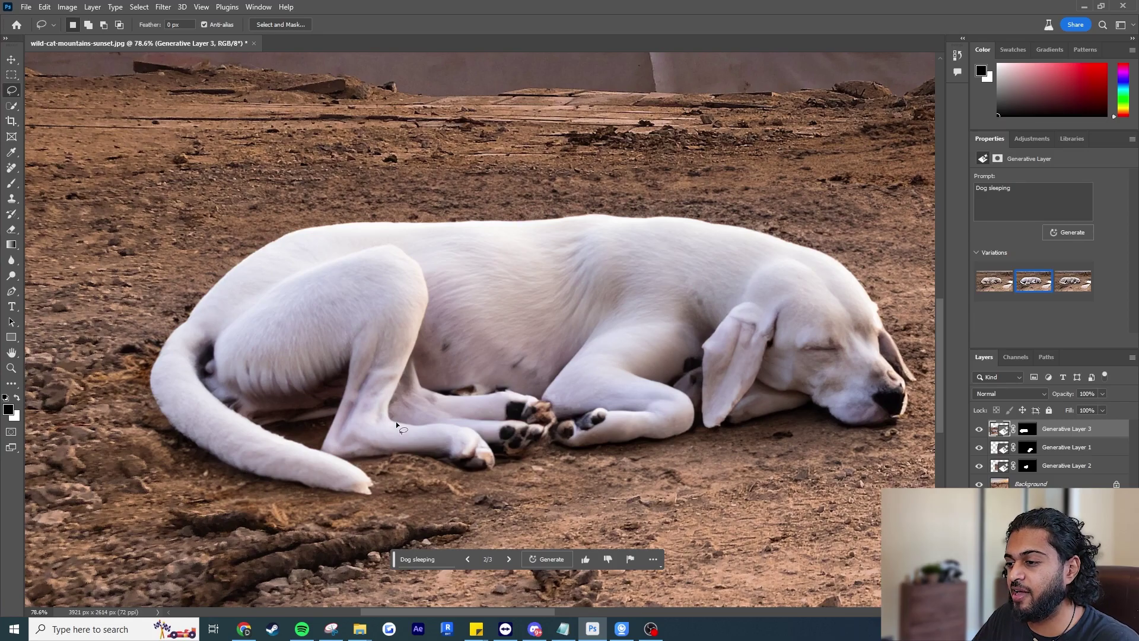
{"action": "scroll", "coordinate": [396, 421], "scroll_direction": "down", "scroll_amount": 5}
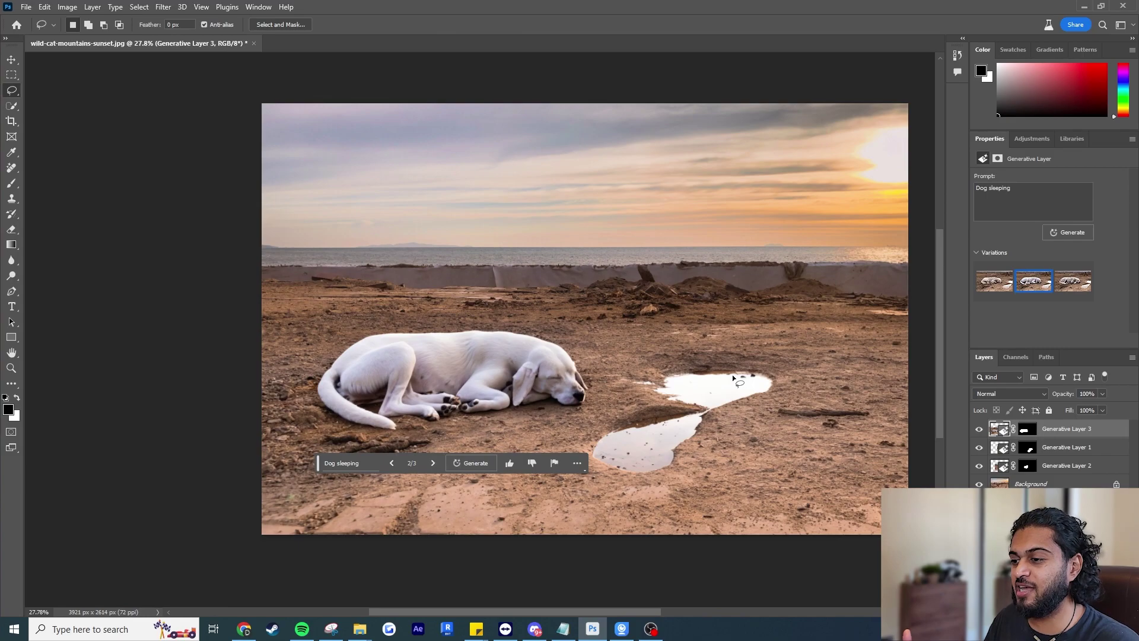
{"action": "left_click", "coordinate": [985, 290]}
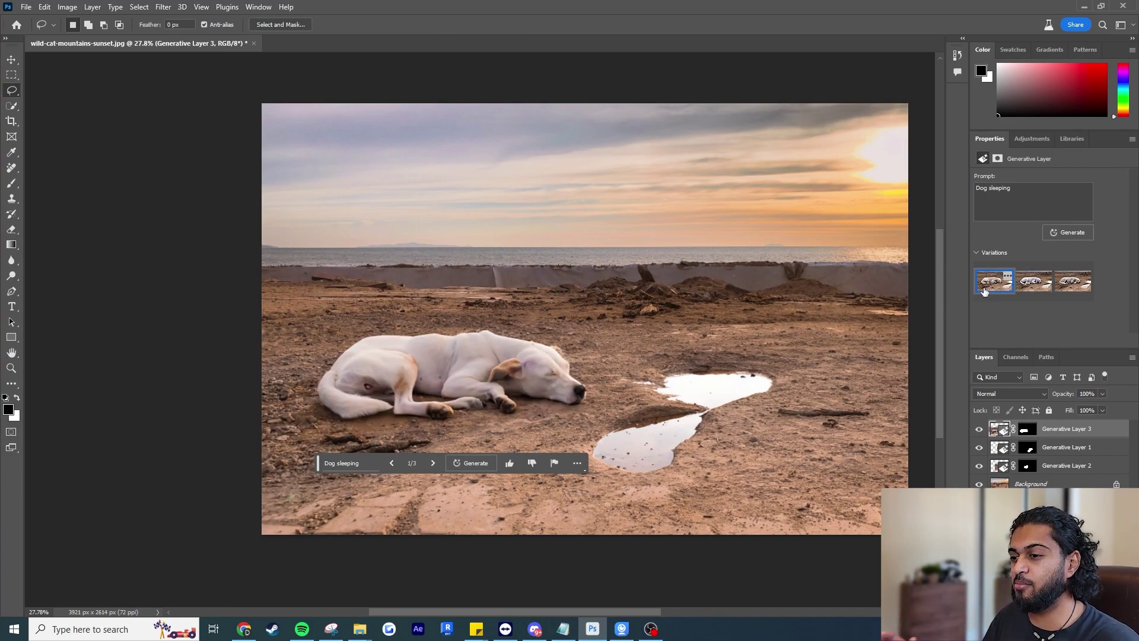
{"action": "left_click", "coordinate": [1035, 284]}
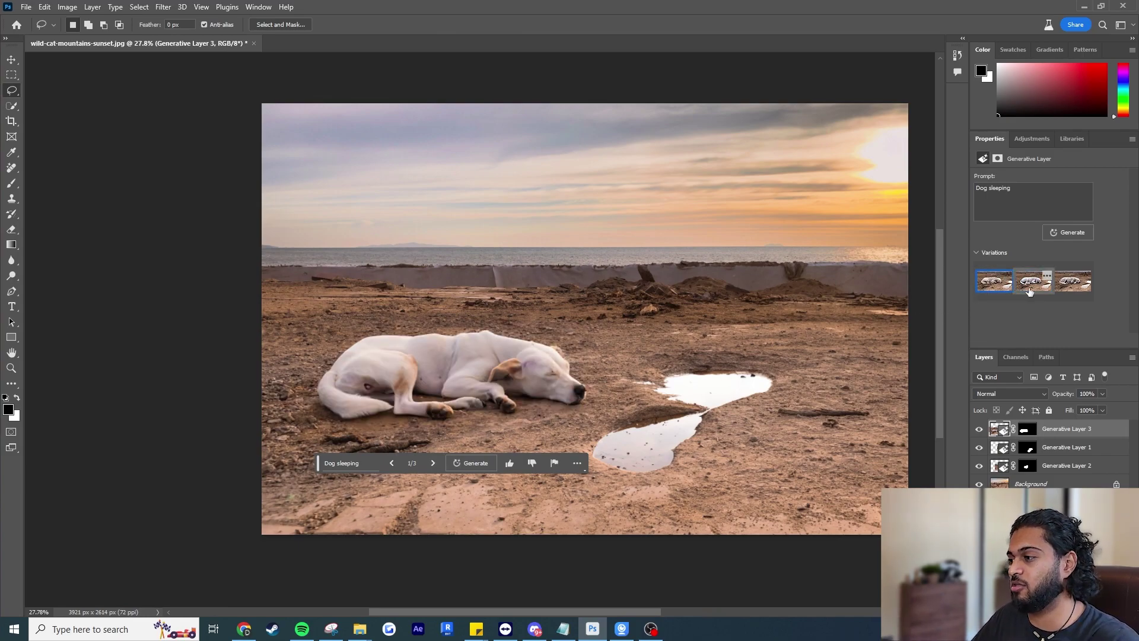
{"action": "left_click", "coordinate": [1066, 287]}
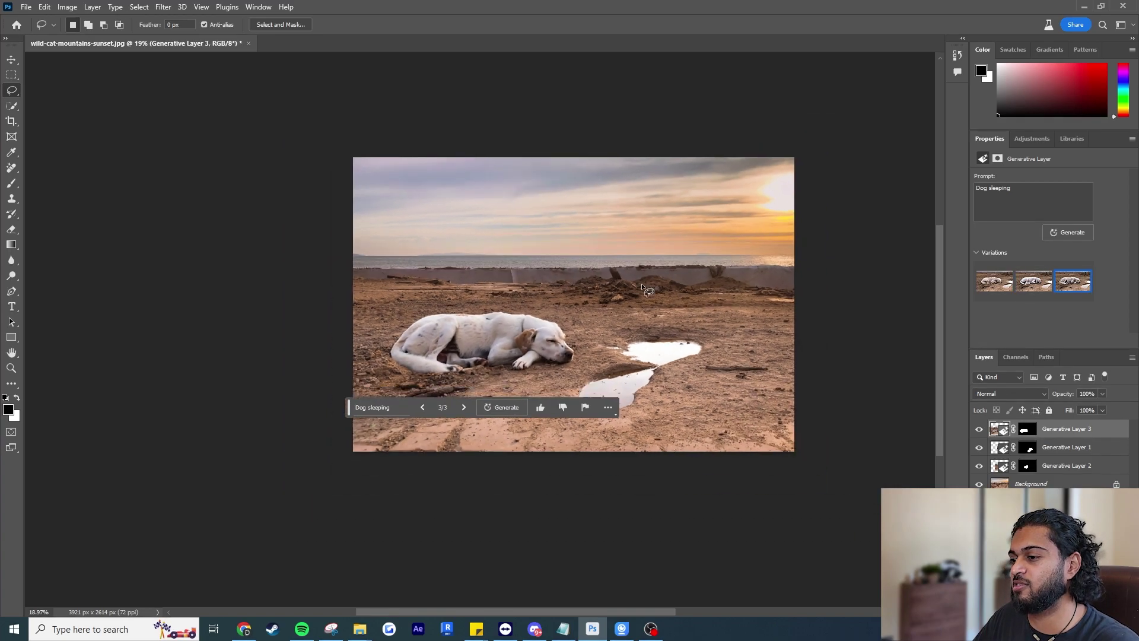
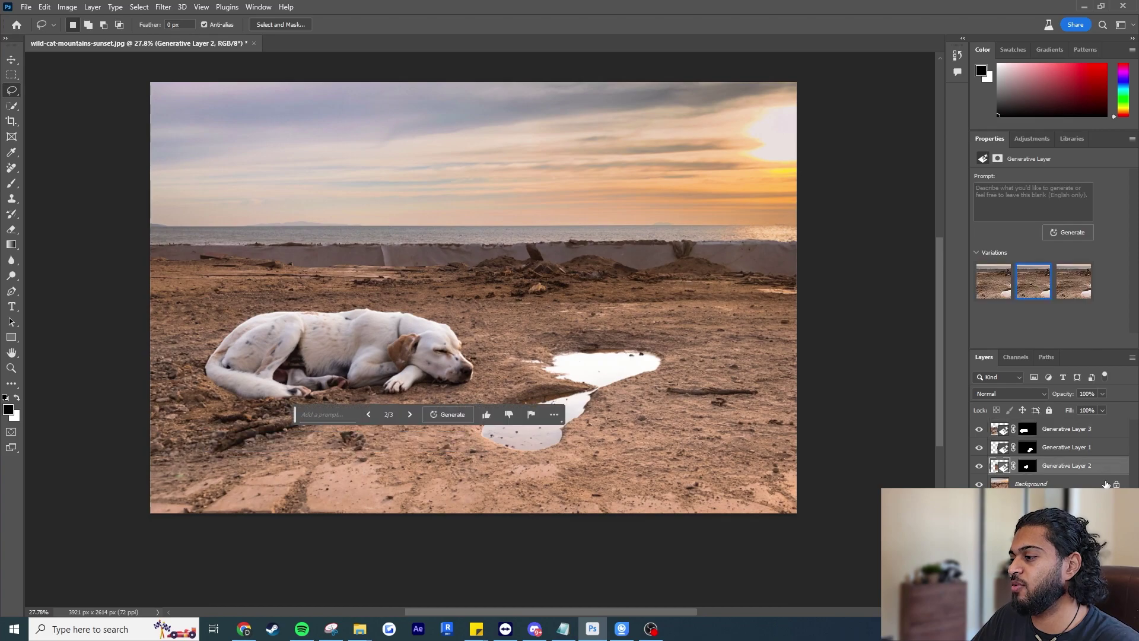
- With the Background layer selected, extend the canvas to a width of 5000 pixels, anchored at the middle left
{"action": "left_click", "coordinate": [11, 61]}
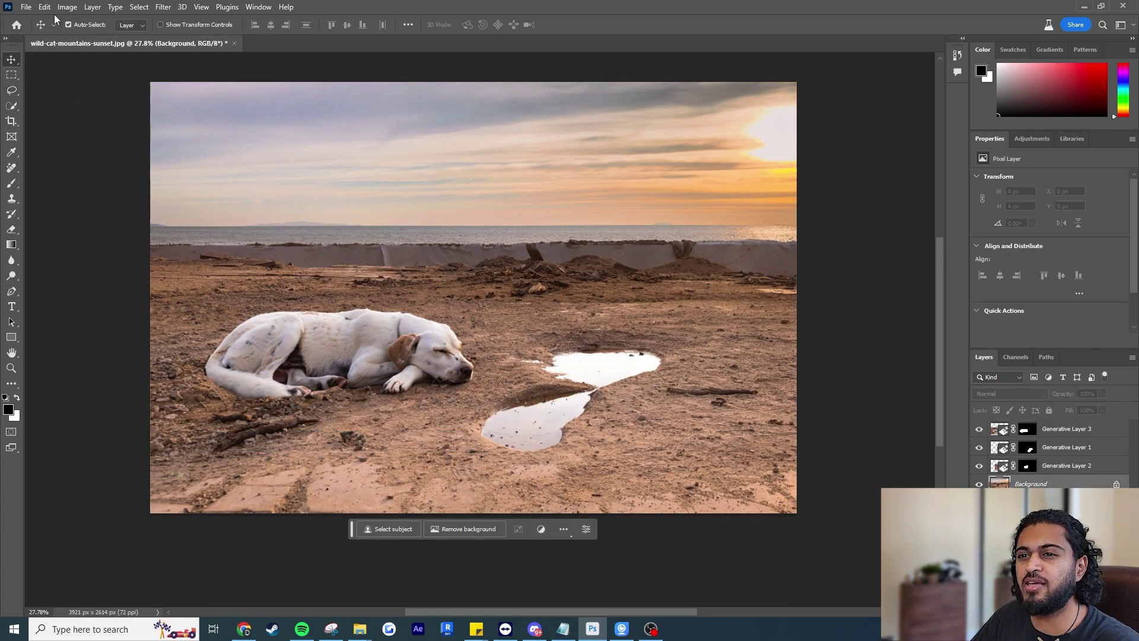
{"action": "left_click", "coordinate": [67, 6]}
{"action": "left_click", "coordinate": [70, 105]}
{"action": "double_click", "coordinate": [565, 202]}
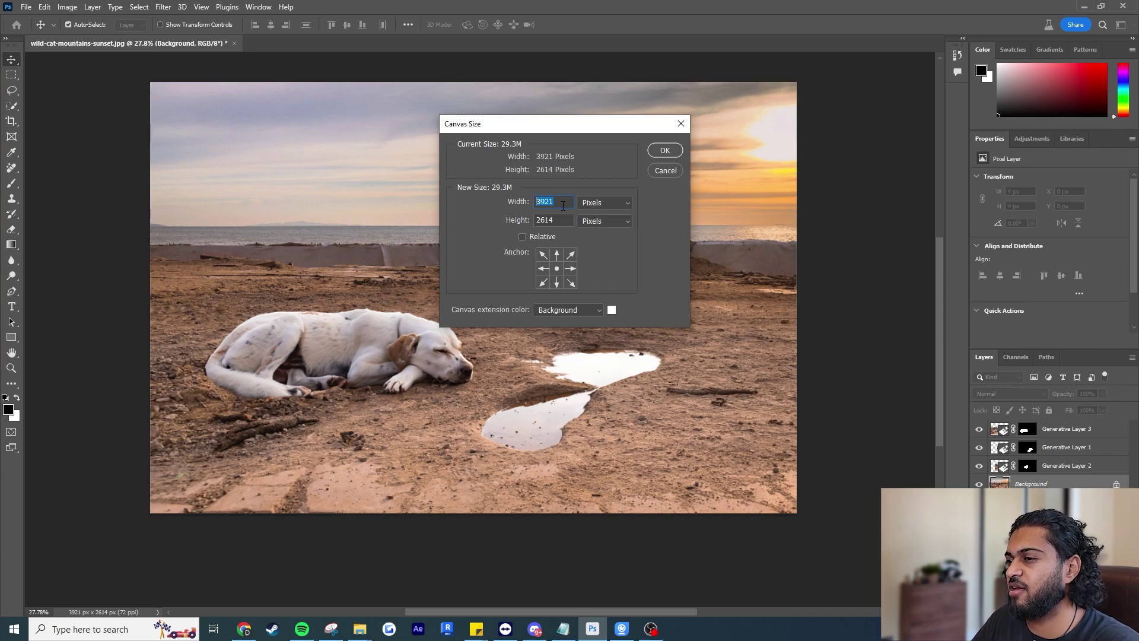
{"action": "type", "text": "5000"}
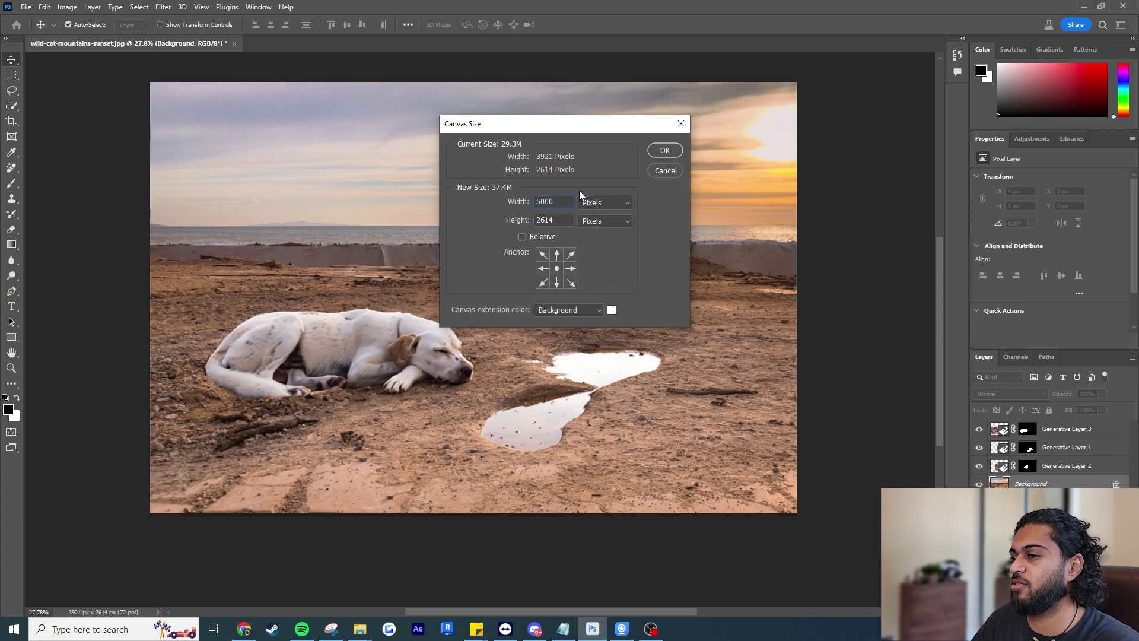
{"action": "left_click", "coordinate": [544, 268]}
{"action": "left_click", "coordinate": [661, 152]}
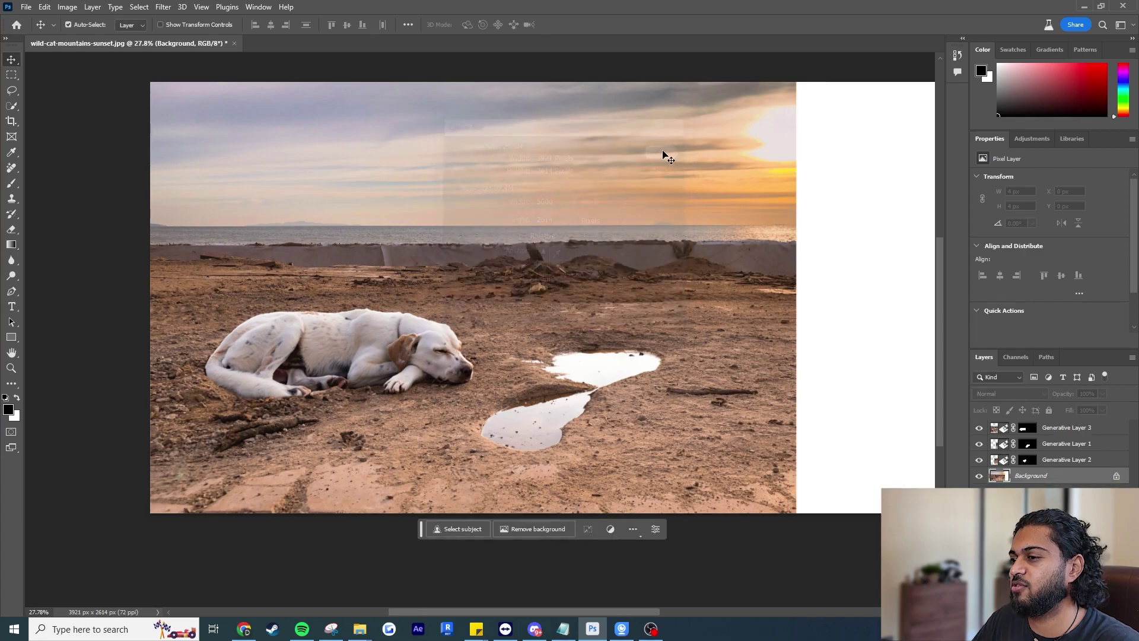
{"action": "key", "text": "ctrl+0"}
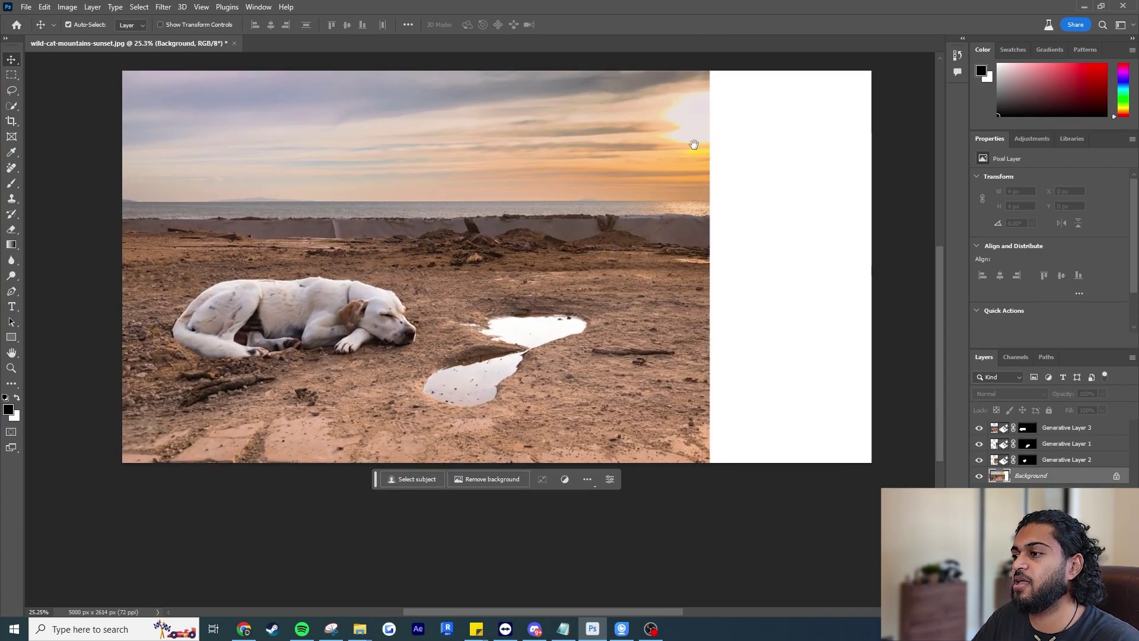
{"action": "left_click_drag", "start_coordinate": [694, 144], "coordinate": [689, 191]}
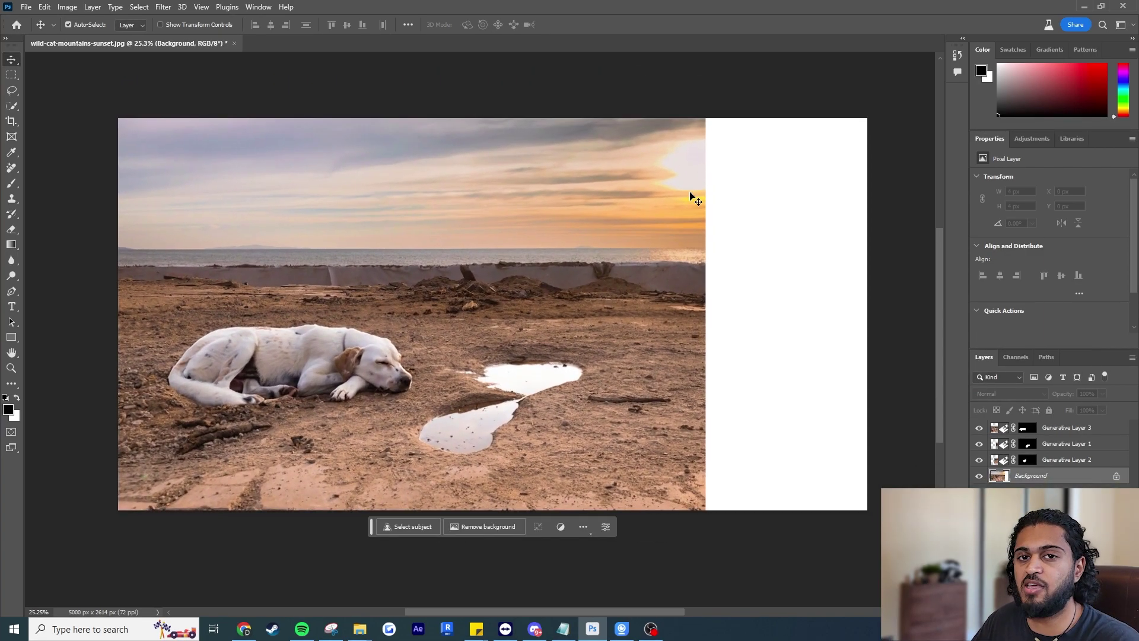
- Select the blank white canvas extension with a rectangular marquee slightly overlapping the photo, and run a Generative Fill with an empty prompt
{"action": "left_click", "coordinate": [11, 75]}
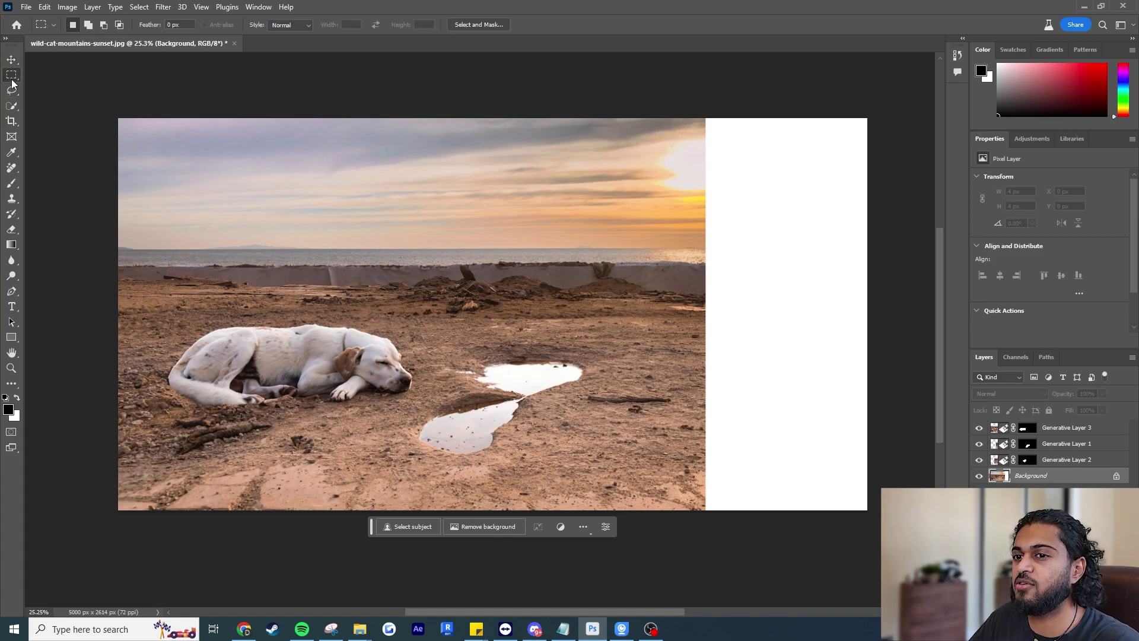
{"action": "left_click_drag", "start_coordinate": [710, 118], "coordinate": [890, 386]}
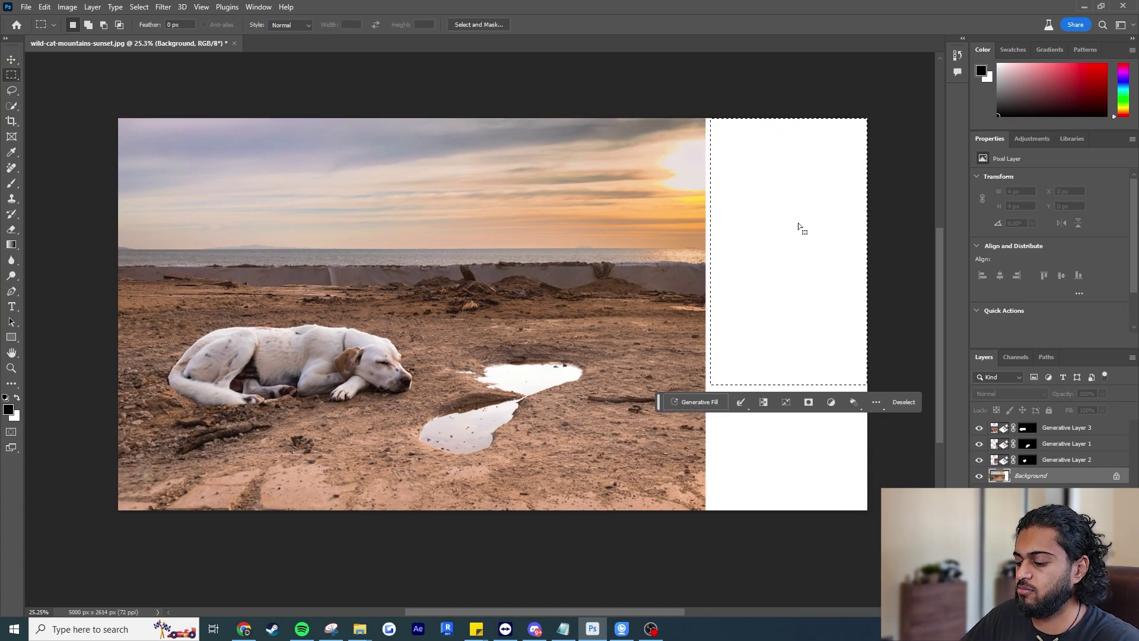
{"action": "left_click", "coordinate": [798, 222]}
{"action": "left_click_drag", "start_coordinate": [704, 117], "coordinate": [874, 519]}
{"action": "left_click", "coordinate": [700, 257]}
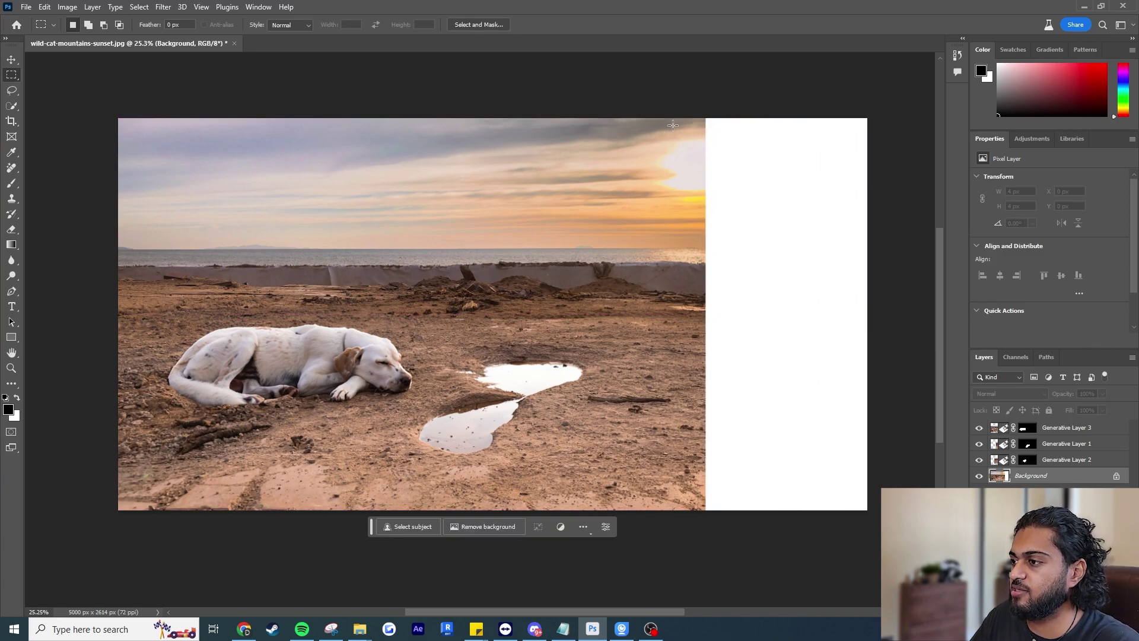
{"action": "left_click_drag", "start_coordinate": [700, 112], "coordinate": [872, 531]}
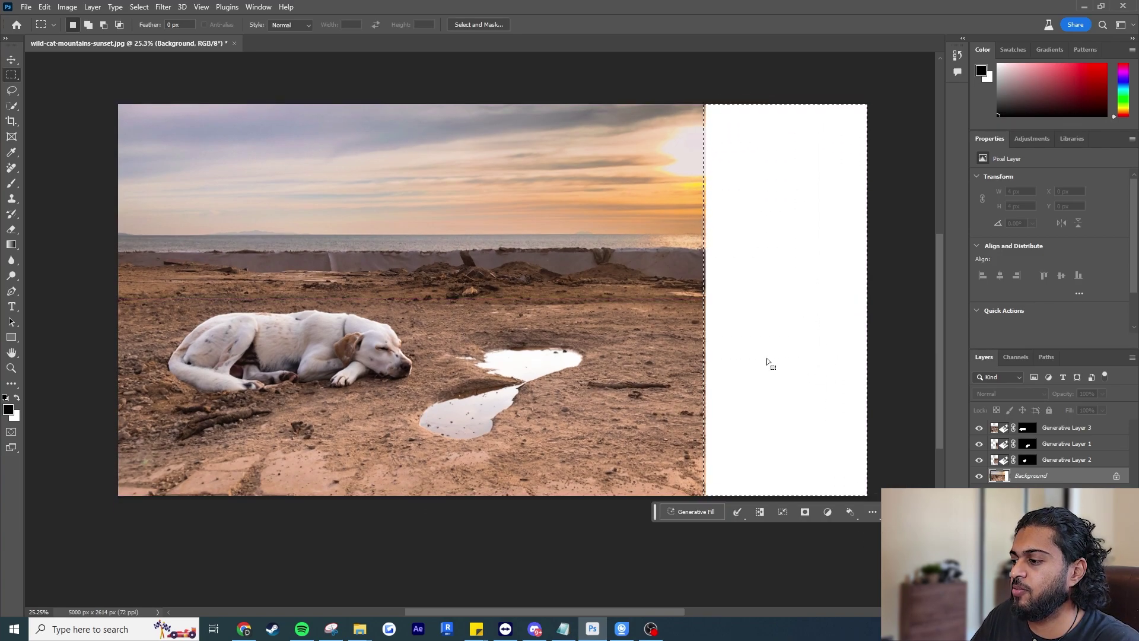
{"action": "left_click", "coordinate": [696, 551]}
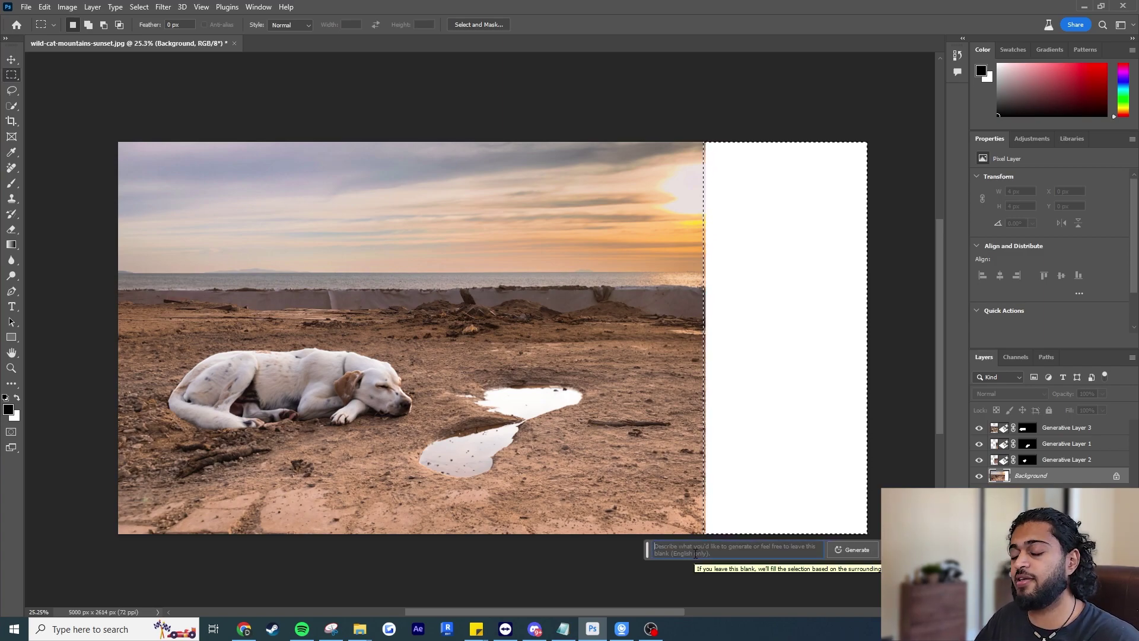
{"action": "left_click", "coordinate": [851, 552]}
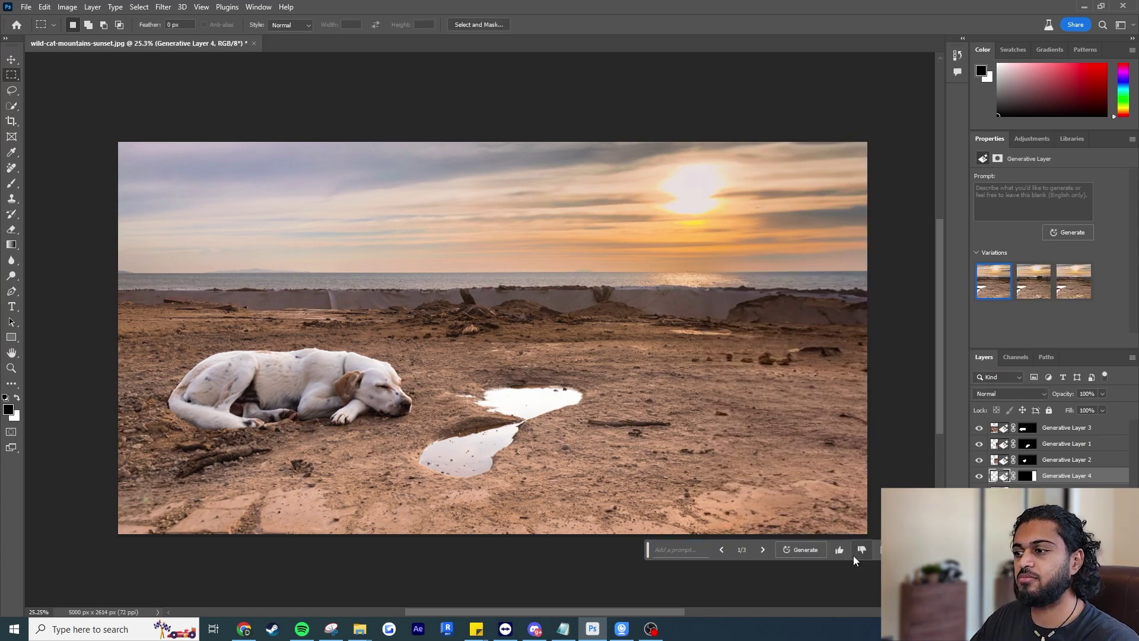
- Compare the three variations of the canvas-extension fill, apply the second, and toggle its layer's visibility to check it against the blank area
{"action": "left_click", "coordinate": [1024, 286]}
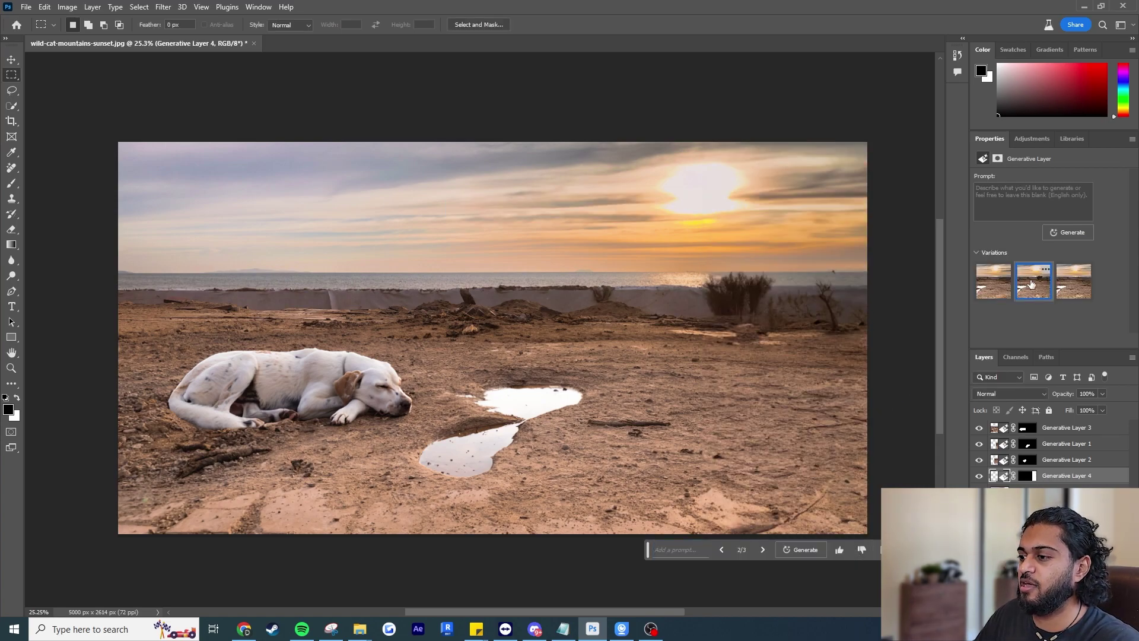
{"action": "left_click", "coordinate": [1077, 290]}
{"action": "left_click", "coordinate": [1035, 293]}
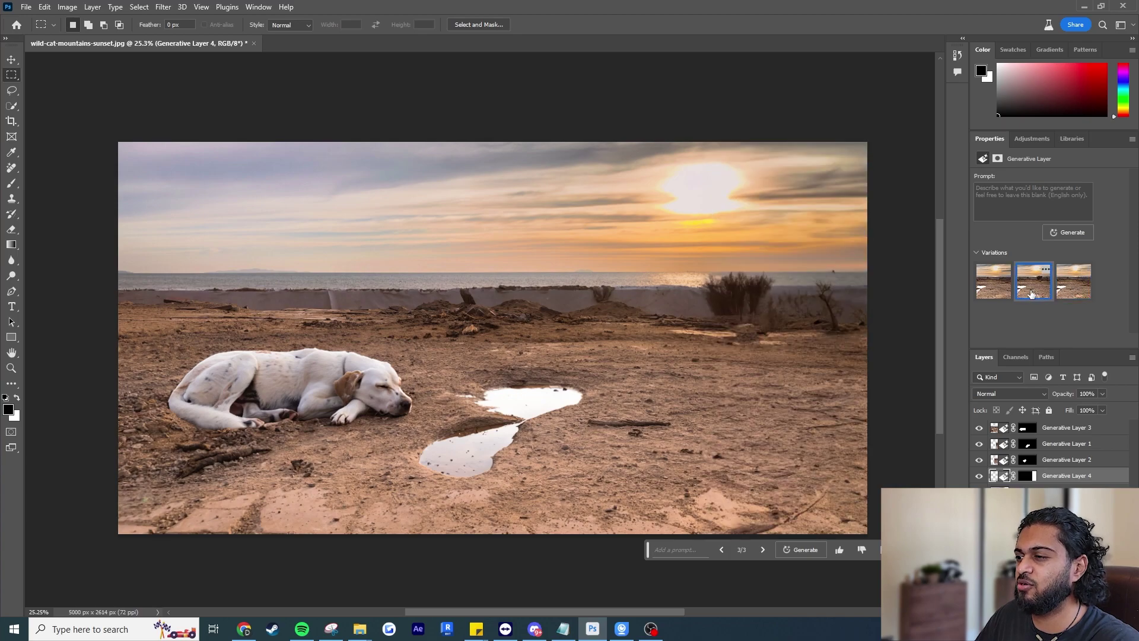
{"action": "left_click", "coordinate": [985, 295]}
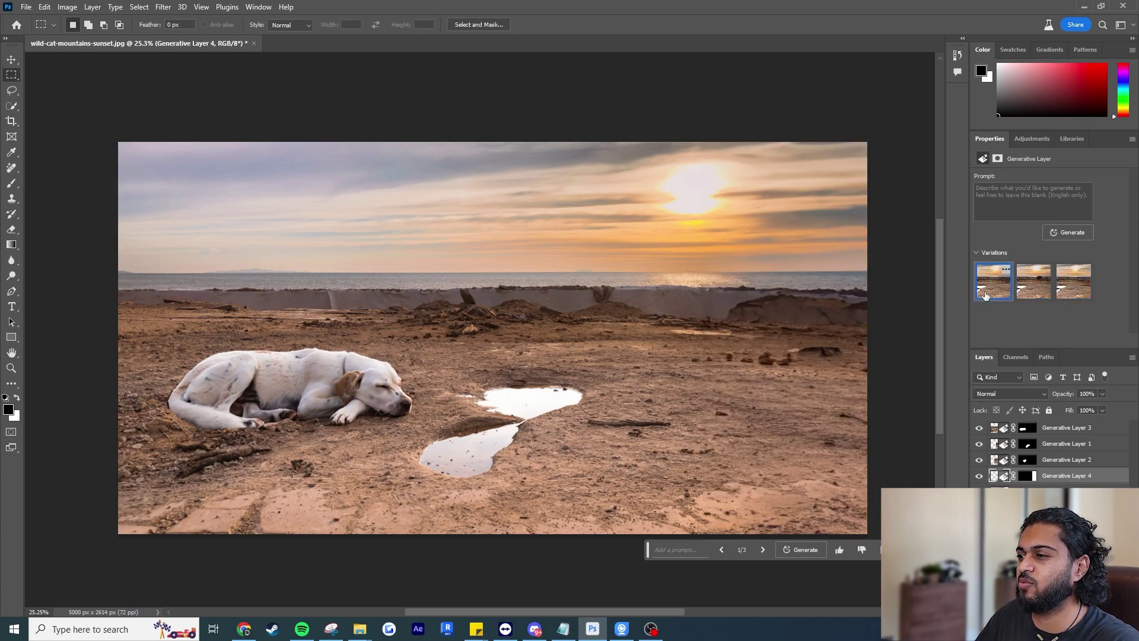
{"action": "left_click", "coordinate": [1034, 290]}
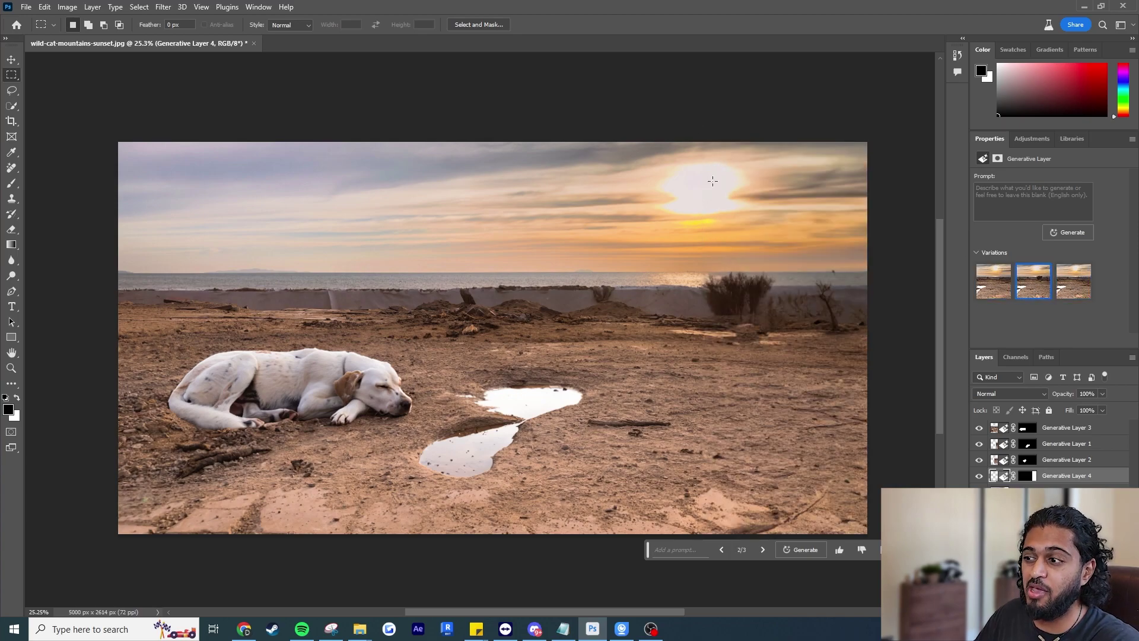
{"action": "left_click", "coordinate": [1073, 289]}
{"action": "left_click", "coordinate": [1034, 290]}
{"action": "left_click", "coordinate": [1073, 291]}
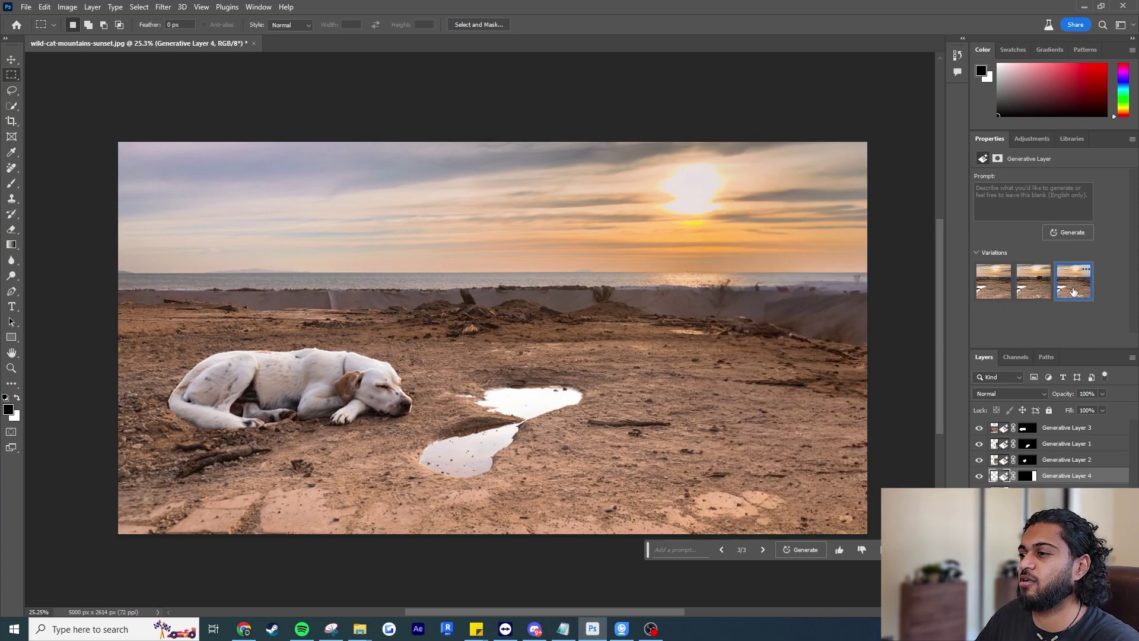
{"action": "left_click", "coordinate": [1034, 290]}
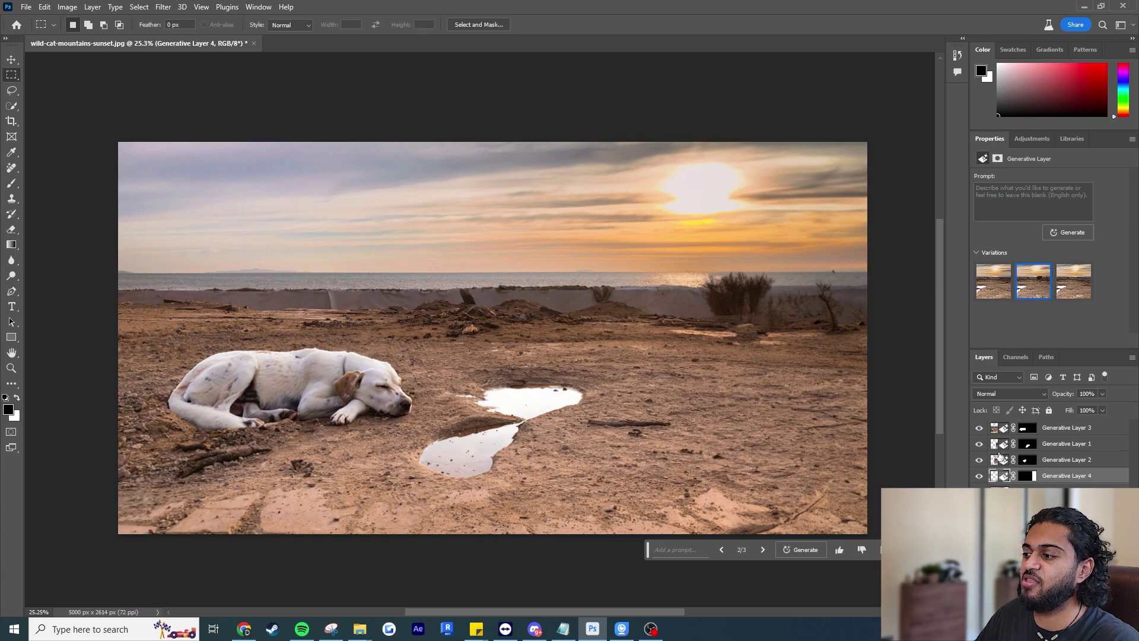
{"action": "mouse_move", "coordinate": [979, 480]}
{"action": "left_mouse_down"}
{"action": "mouse_move", "coordinate": [973, 401]}
{"action": "mouse_move", "coordinate": [979, 478]}
{"action": "left_mouse_up"}
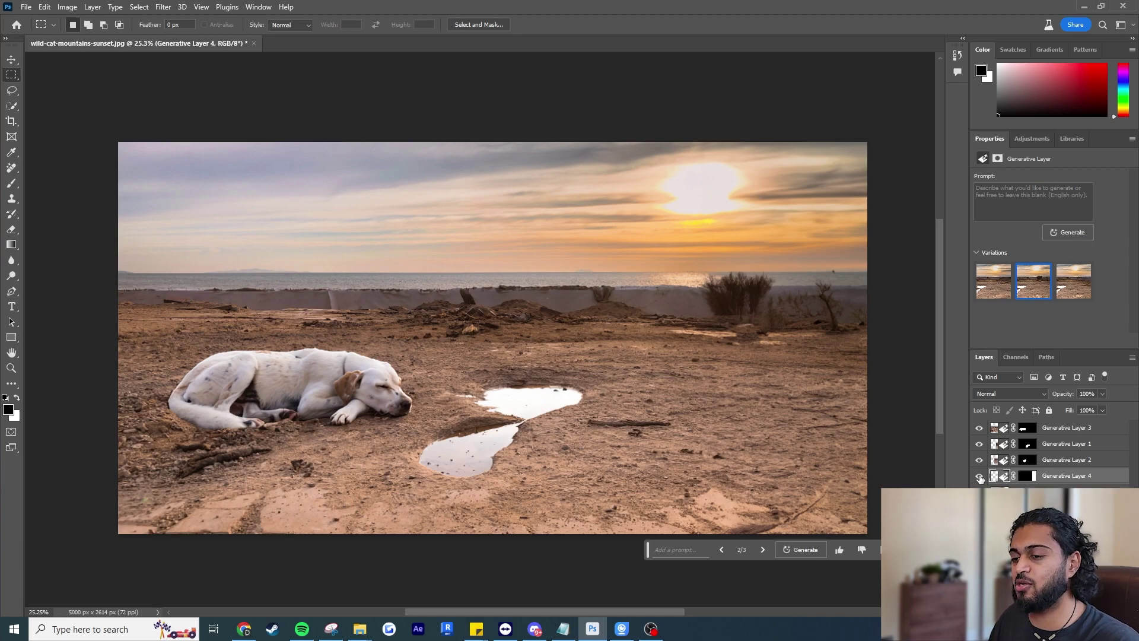
{"action": "mouse_move", "coordinate": [980, 479]}
{"action": "left_mouse_down"}
{"action": "mouse_move", "coordinate": [979, 401]}
{"action": "mouse_move", "coordinate": [980, 478]}
{"action": "left_mouse_up"}
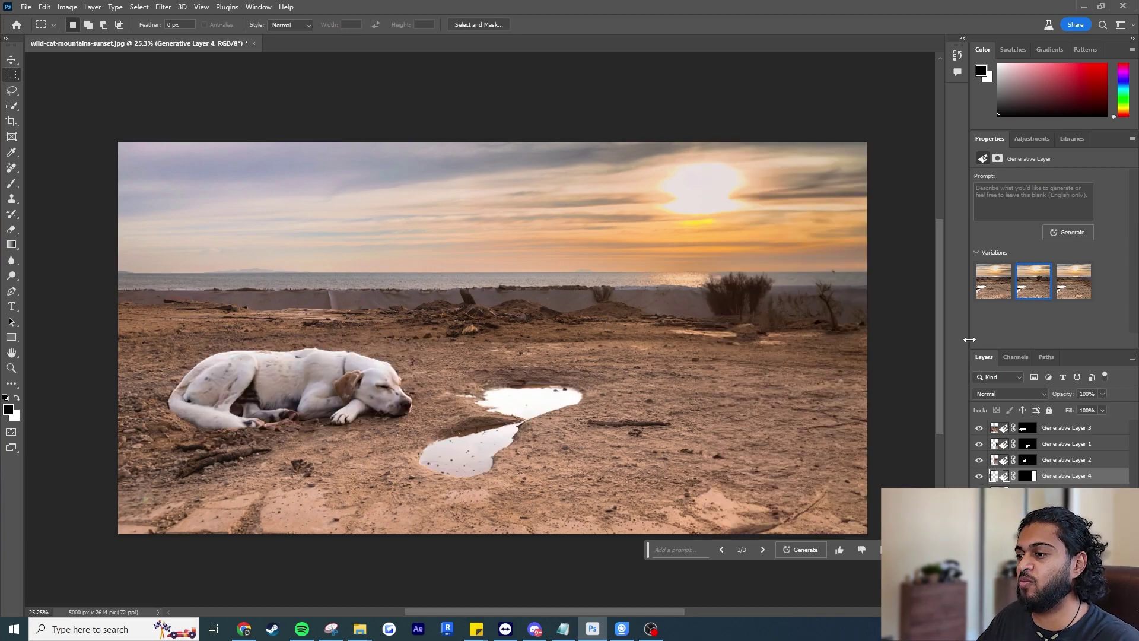
- Select the sun in the sky with a rectangular marquee and clear that selection
{"action": "left_click_drag", "start_coordinate": [642, 153], "coordinate": [754, 224]}
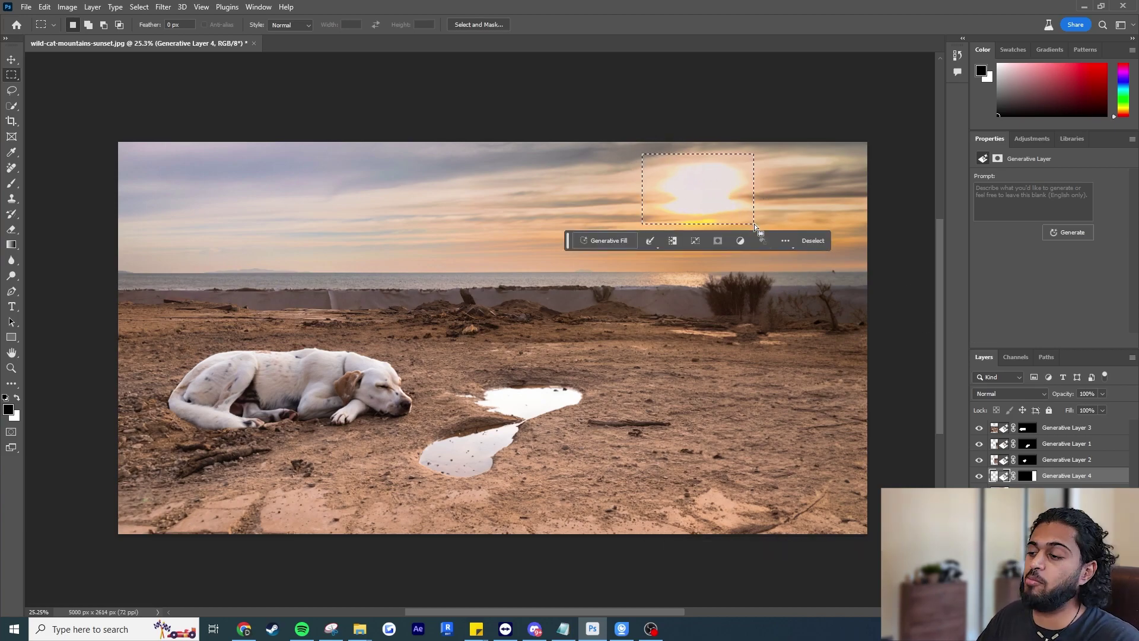
{"action": "key", "text": "ctrl+d"}
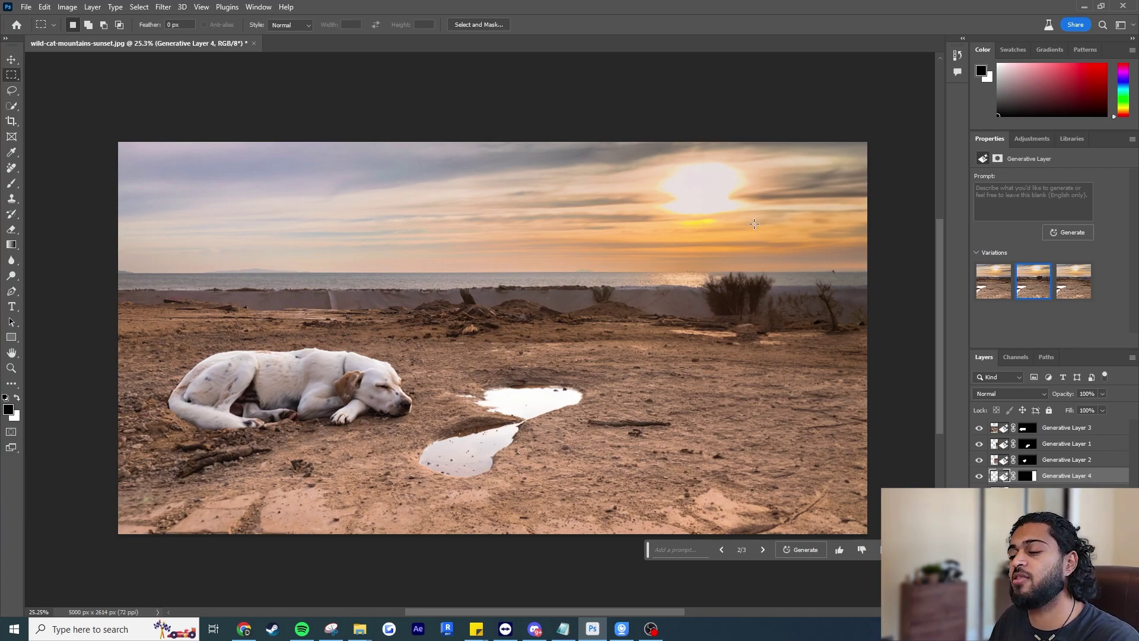
- Switch to the Enscape showcase page in Chrome and open the "Living room VH" project image
{"action": "key", "text": "alt+Tab"}
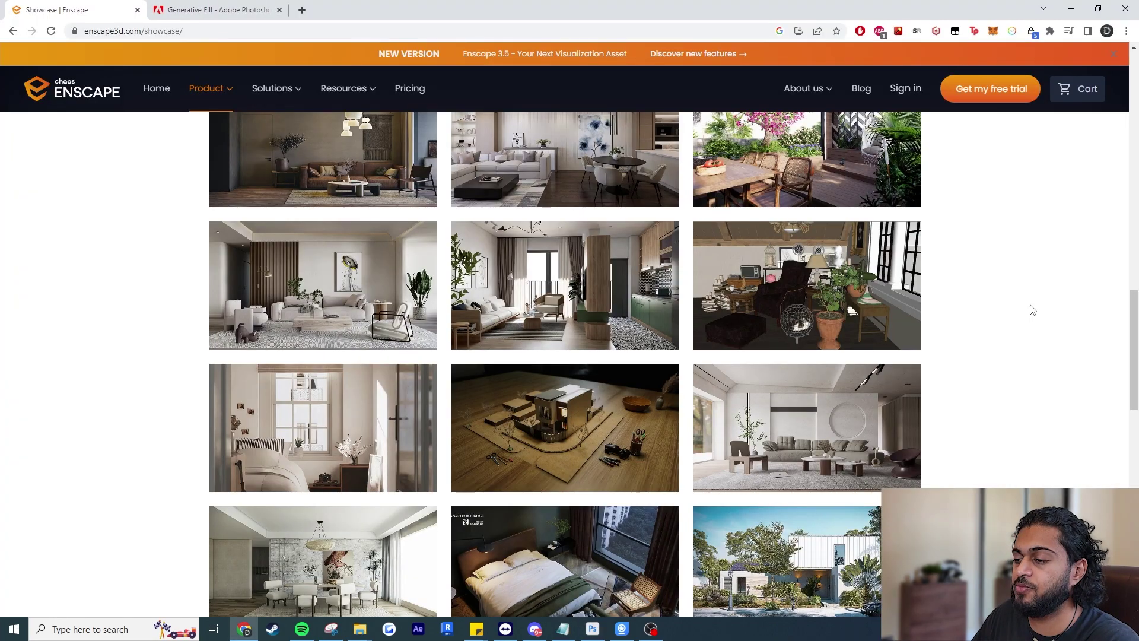
{"action": "left_click", "coordinate": [499, 276]}
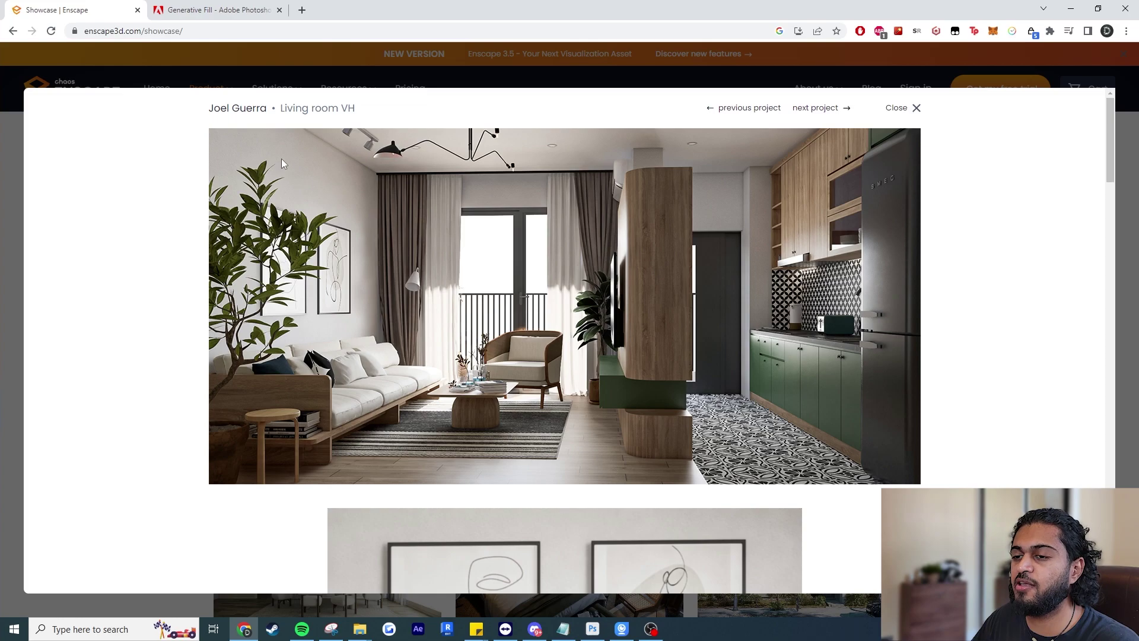
{"action": "right_click", "coordinate": [532, 287]}
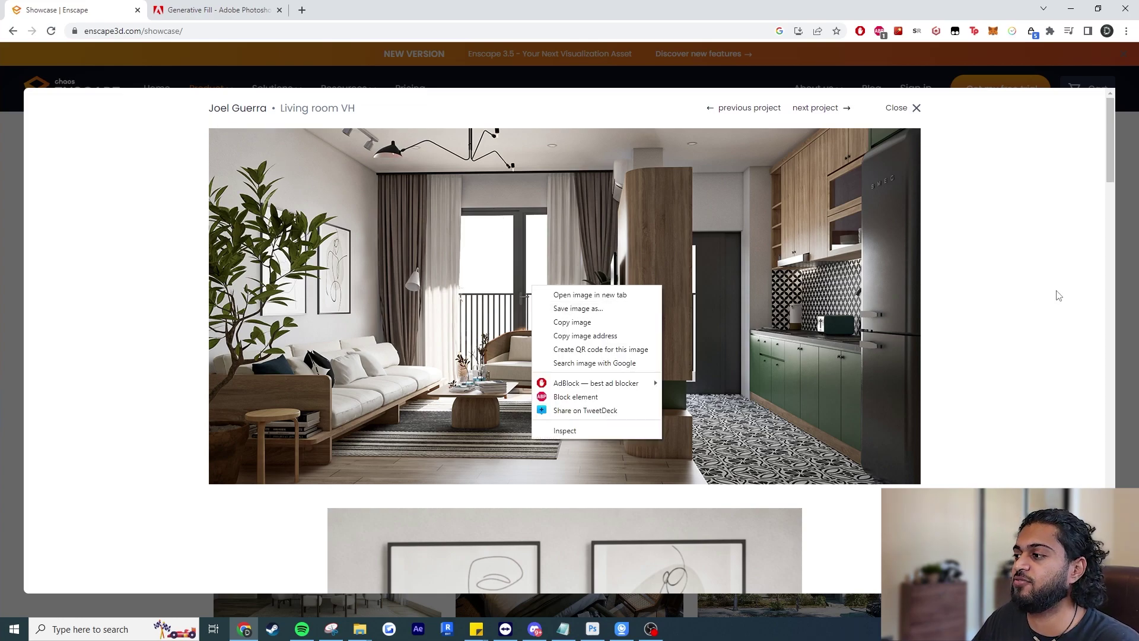
{"action": "left_click", "coordinate": [1098, 298]}
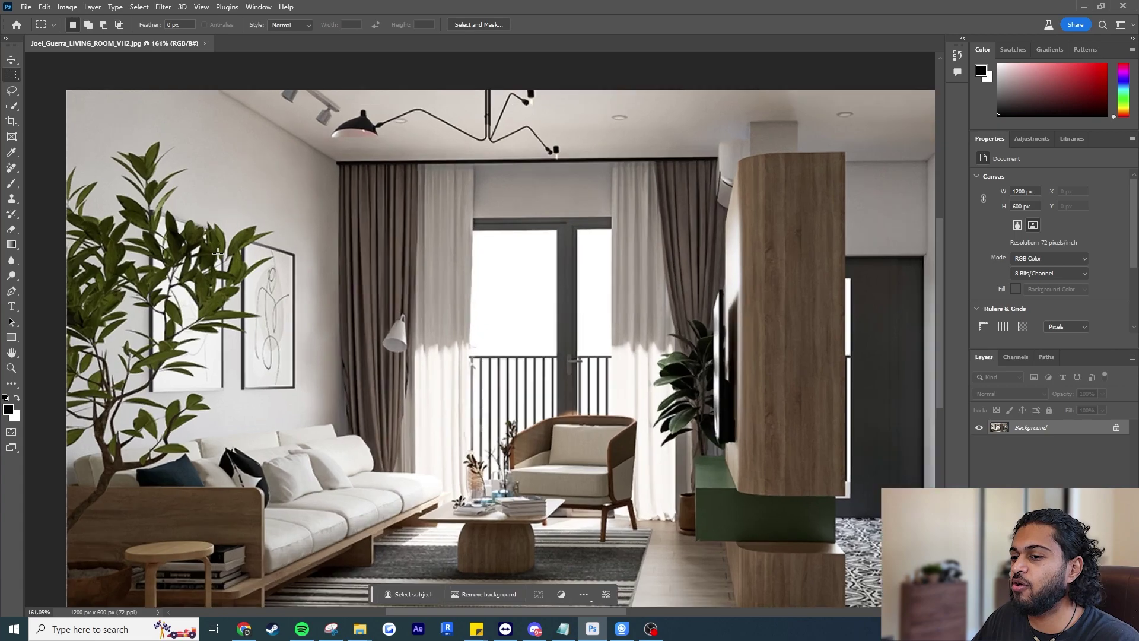
- Select the framed picture nearest the curtain with a rectangular marquee and run a Generative Fill with an empty prompt
{"action": "scroll", "coordinate": [222, 249], "scroll_direction": "up", "scroll_amount": 5}
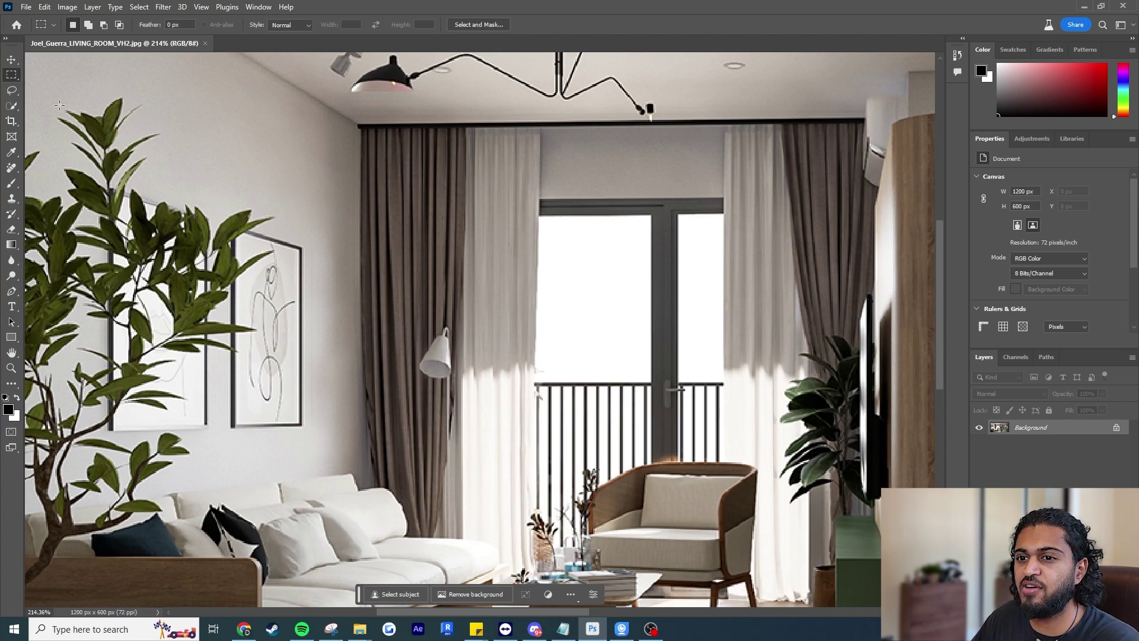
{"action": "left_click_drag", "start_coordinate": [319, 218], "coordinate": [226, 442]}
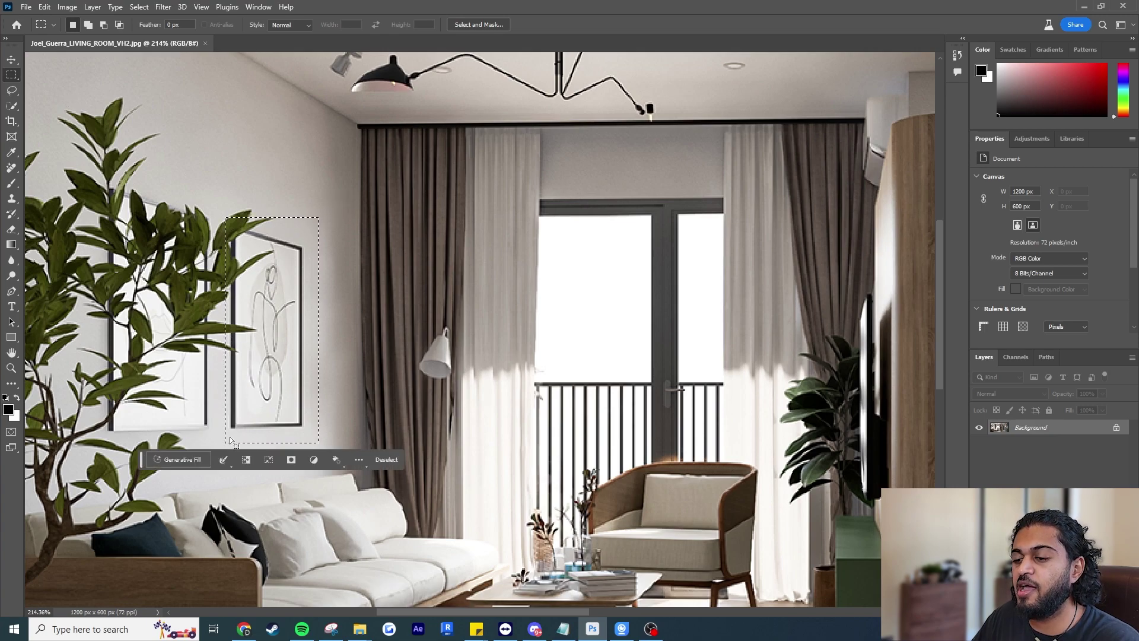
{"action": "left_click", "coordinate": [179, 459]}
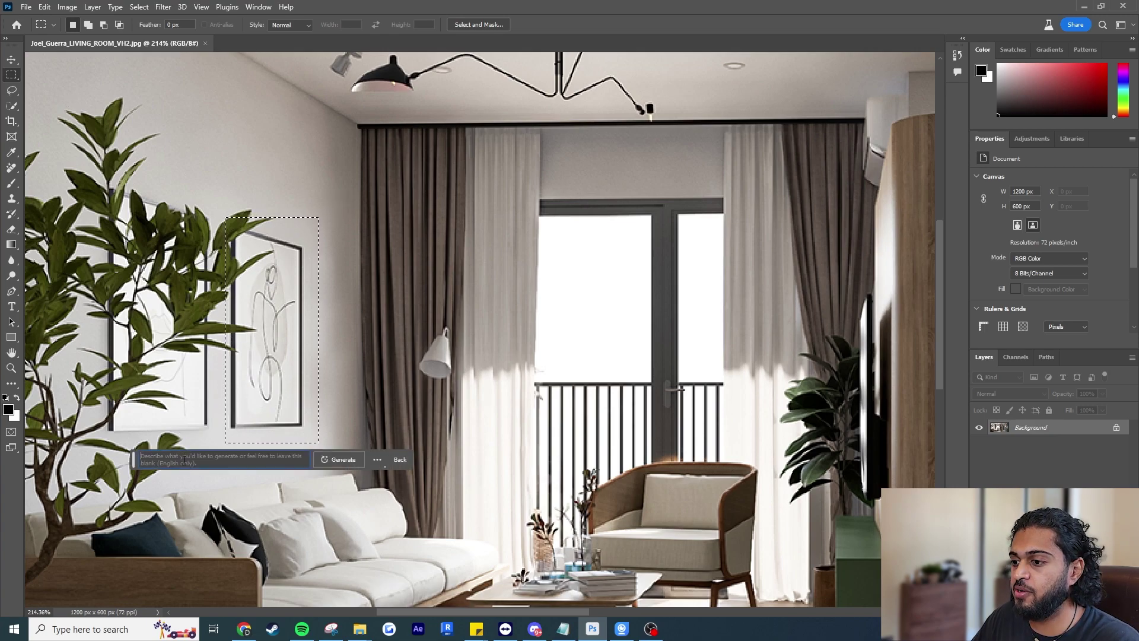
{"action": "left_click", "coordinate": [327, 460]}
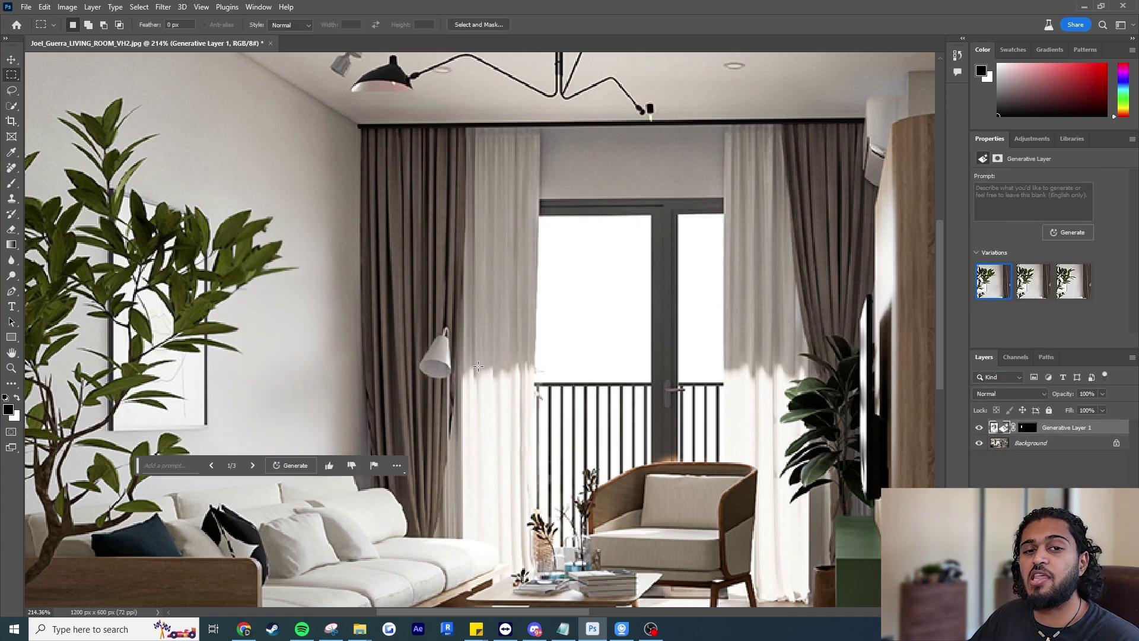
- Compare the variations of the picture-removal fill, apply the second, and toggle its layer's visibility to check it against the original wall
{"action": "left_click", "coordinate": [1047, 298]}
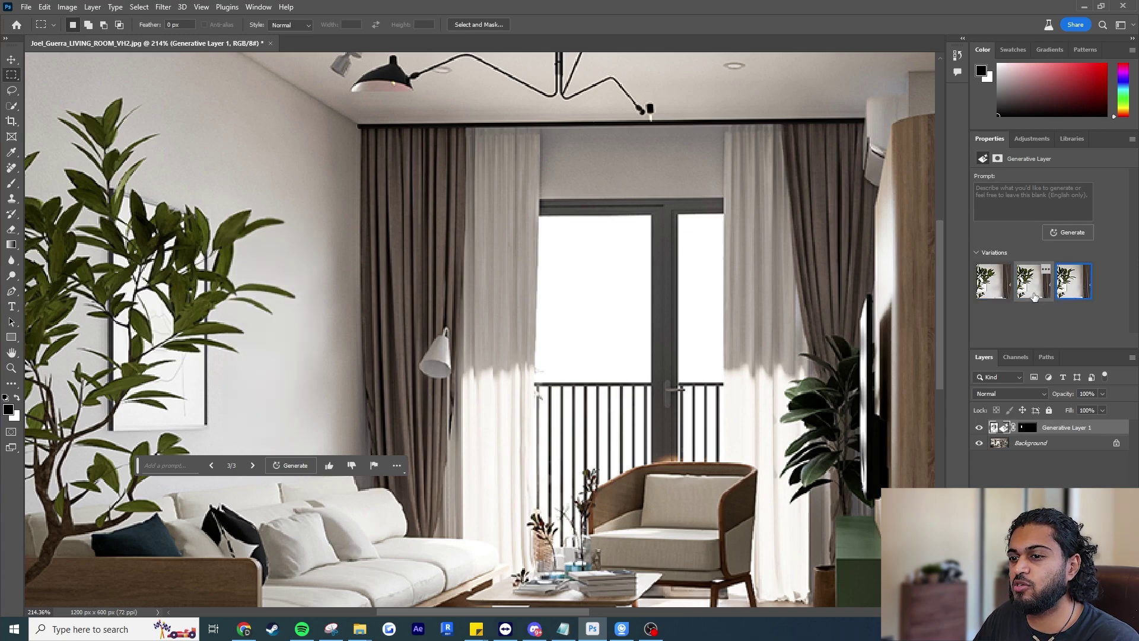
{"action": "left_click", "coordinate": [992, 281]}
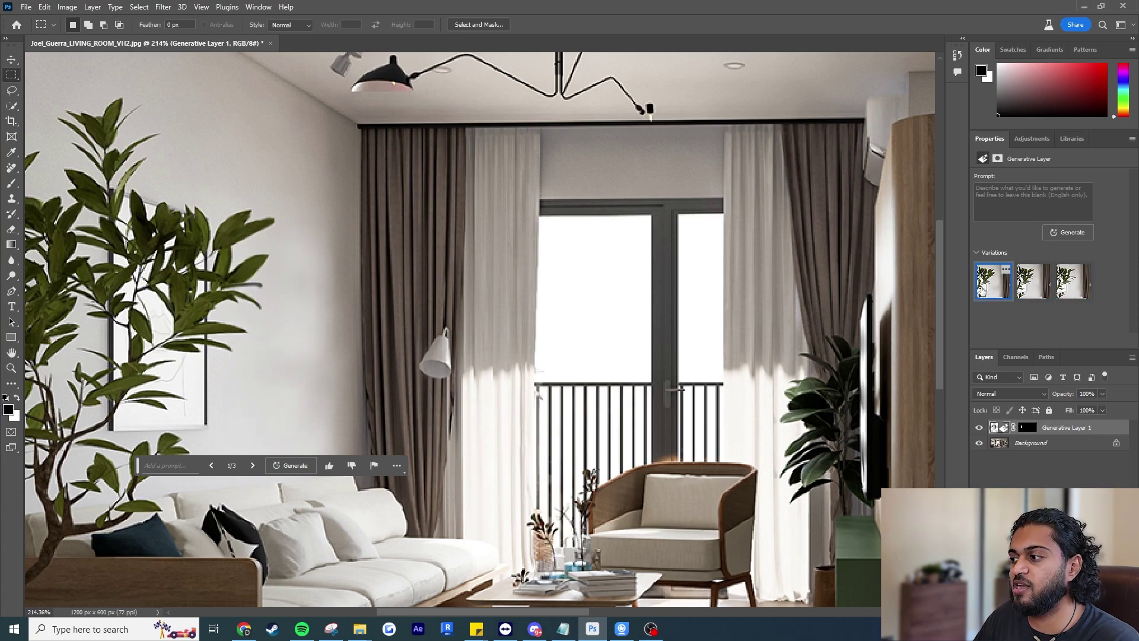
{"action": "left_click", "coordinate": [979, 428]}
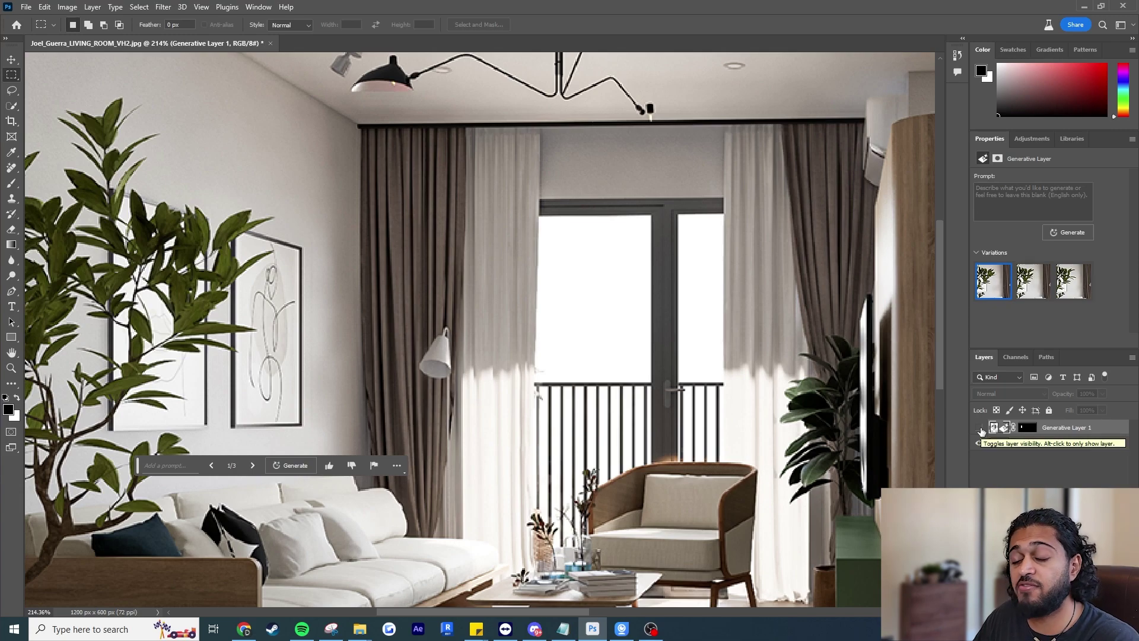
{"action": "left_click", "coordinate": [979, 428]}
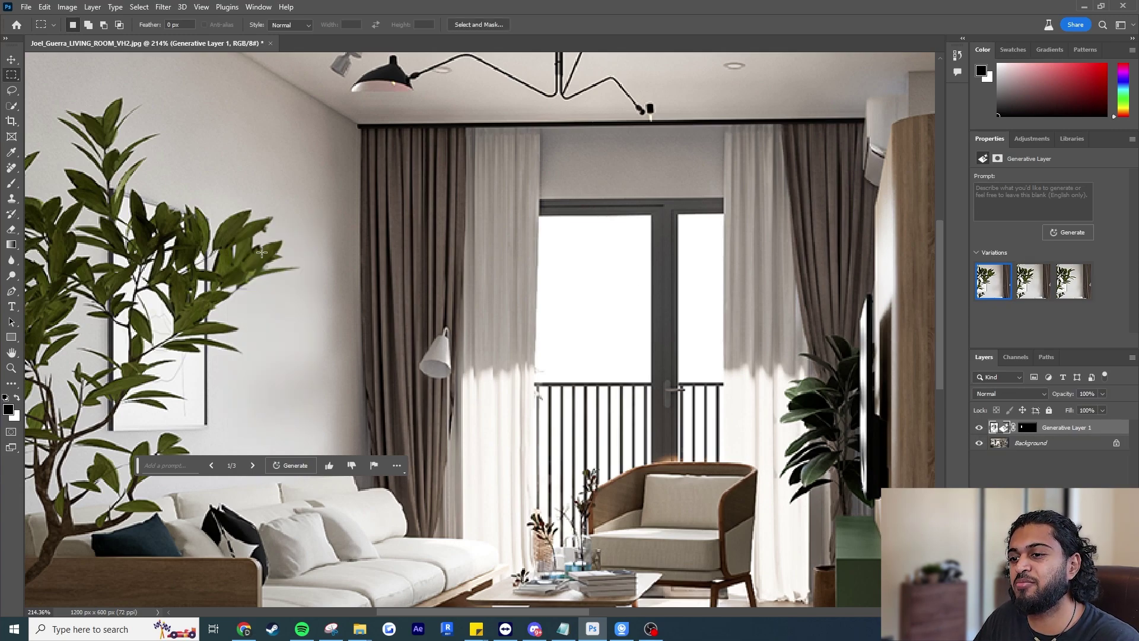
{"action": "left_click", "coordinate": [1026, 293]}
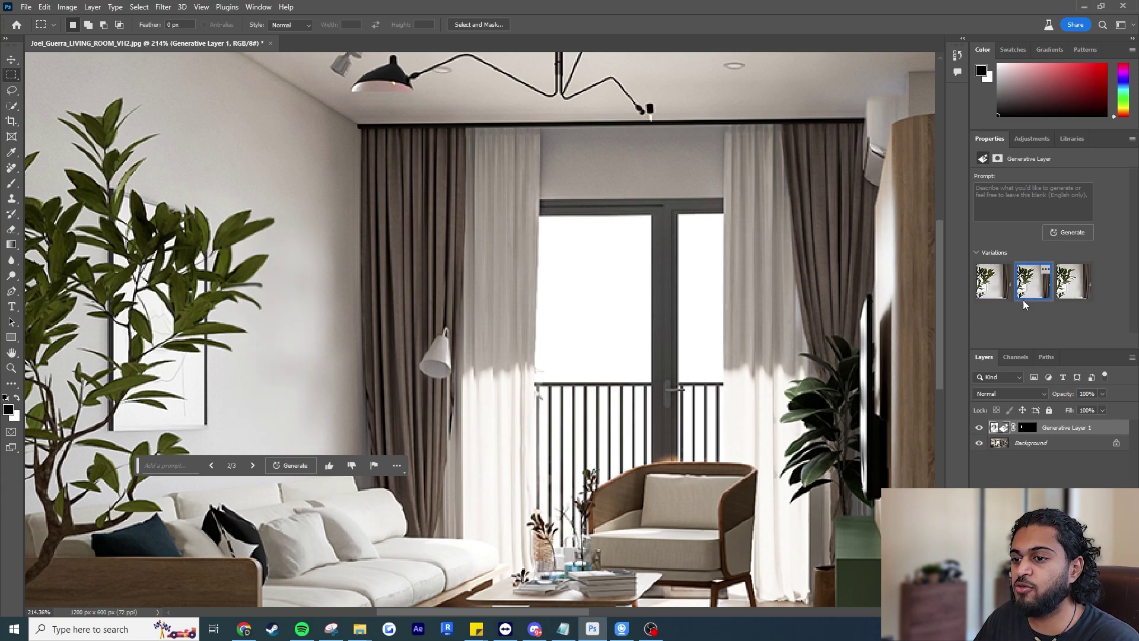
{"action": "left_click", "coordinate": [978, 427]}
{"action": "left_click", "coordinate": [977, 427]}
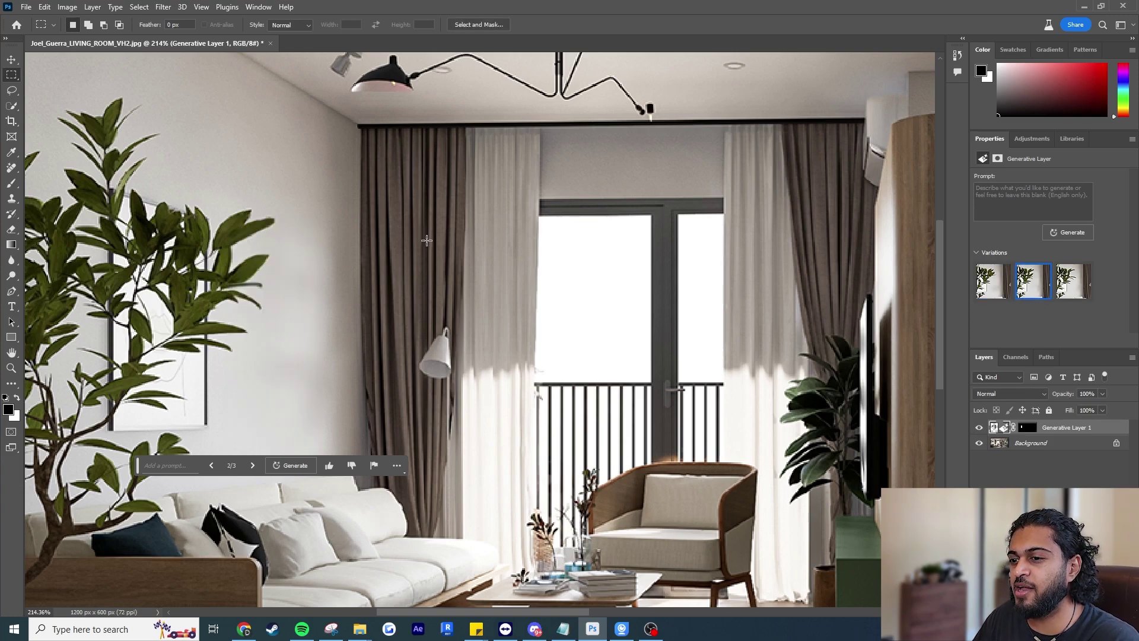
- On the Background layer, outline the patterned kitchen floor with the Lasso tool and run a Generative Fill with an empty prompt
{"action": "scroll", "coordinate": [237, 227], "scroll_direction": "down", "scroll_amount": 5}
{"action": "scroll", "coordinate": [395, 283], "scroll_direction": "up", "scroll_amount": 2}
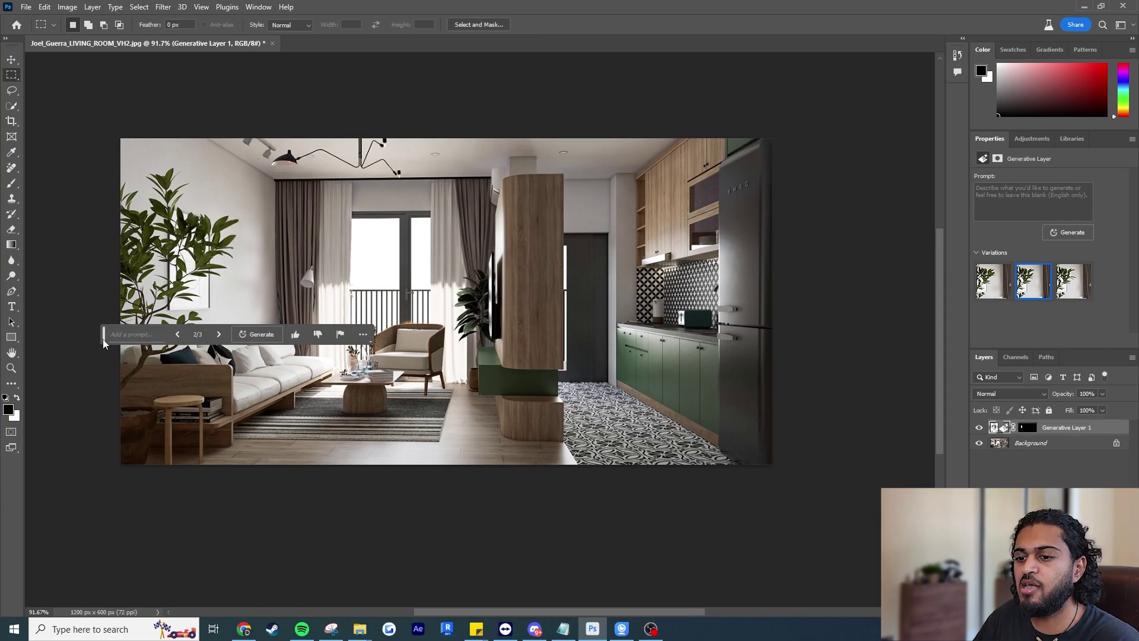
{"action": "left_click_drag", "start_coordinate": [102, 339], "coordinate": [363, 472]}
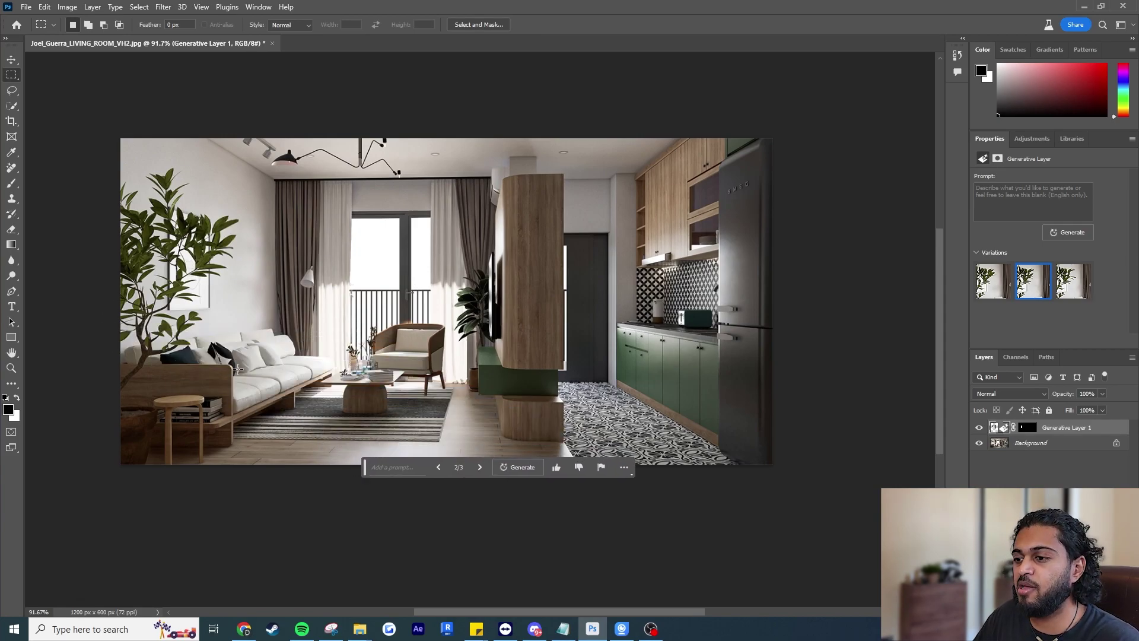
{"action": "scroll", "coordinate": [559, 371], "scroll_direction": "up", "scroll_amount": 1}
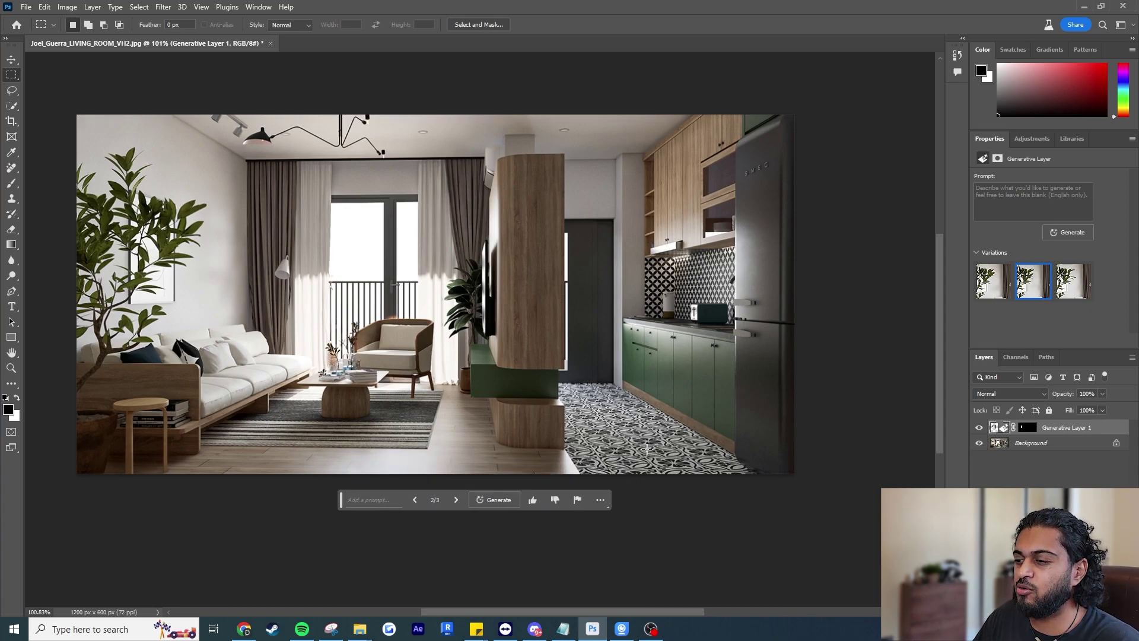
{"action": "scroll", "coordinate": [647, 462], "scroll_direction": "up", "scroll_amount": 4}
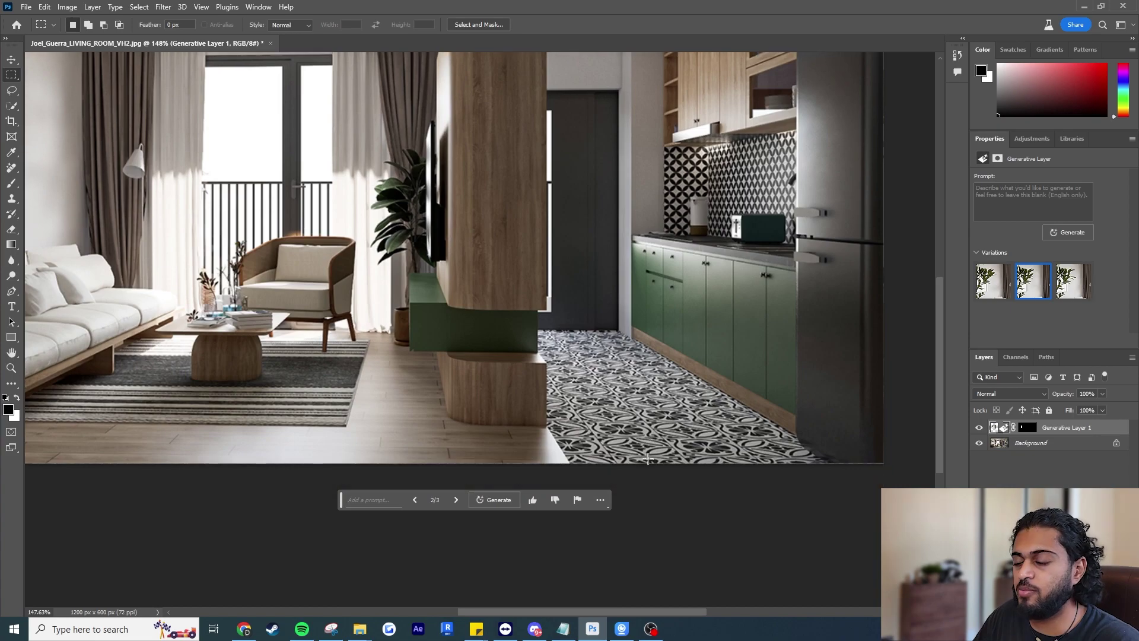
{"action": "left_click", "coordinate": [1085, 446]}
{"action": "left_click", "coordinate": [11, 89]}
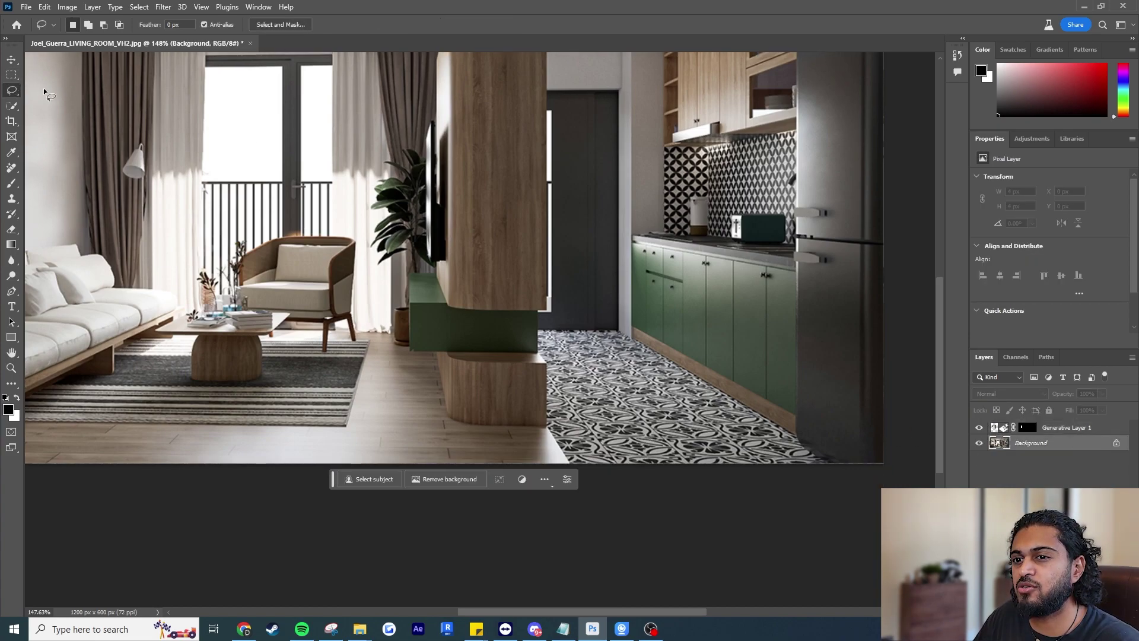
{"action": "mouse_move", "coordinate": [852, 462]}
{"action": "left_mouse_down"}
{"action": "mouse_move", "coordinate": [618, 324]}
{"action": "mouse_move", "coordinate": [538, 322]}
{"action": "mouse_move", "coordinate": [543, 435]}
{"action": "mouse_move", "coordinate": [563, 468]}
{"action": "mouse_move", "coordinate": [854, 482]}
{"action": "left_mouse_up"}
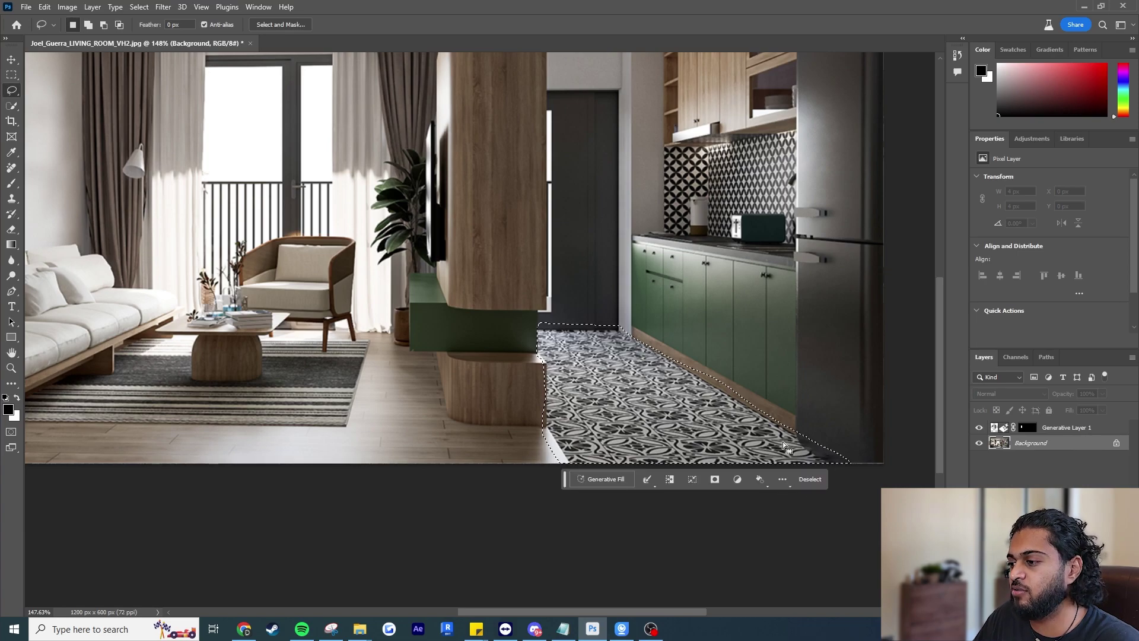
{"action": "left_click", "coordinate": [603, 478]}
{"action": "left_click", "coordinate": [771, 480]}
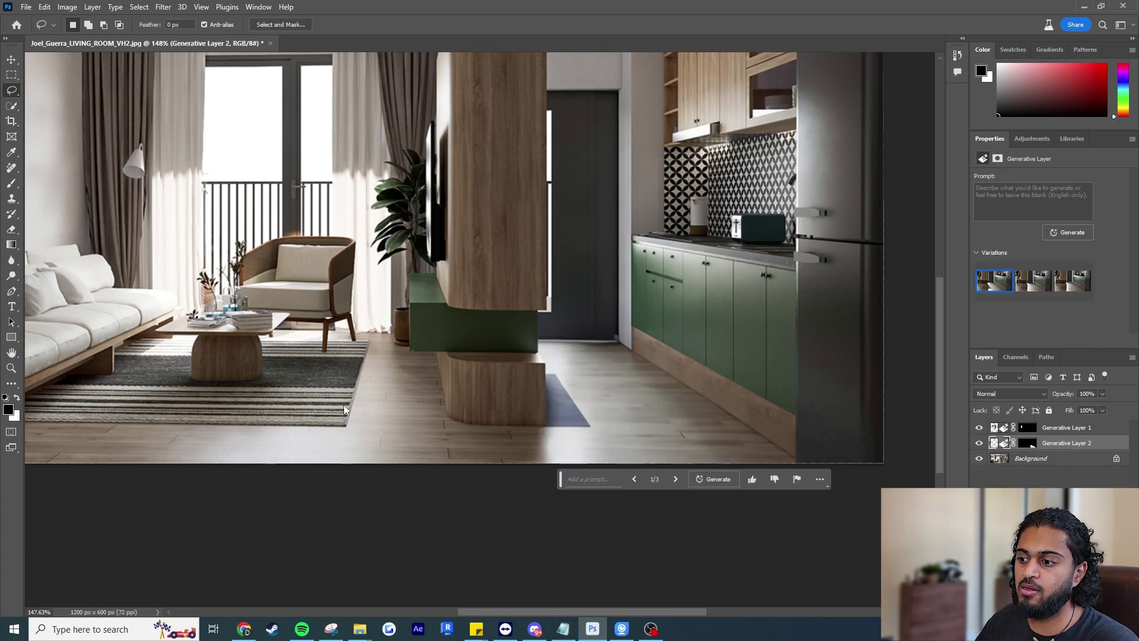
- Compare the three variations of the kitchen-floor fill, toggling its layer's visibility on the first and third against the original tiles
{"action": "left_click", "coordinate": [979, 443]}
{"action": "left_click", "coordinate": [979, 443]}
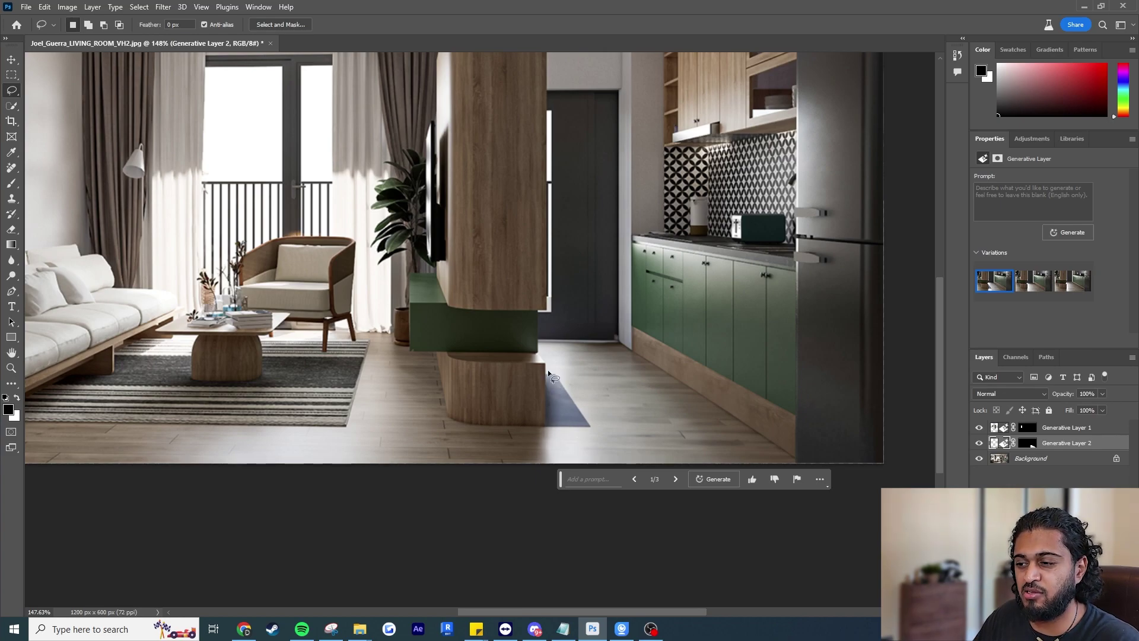
{"action": "scroll", "coordinate": [684, 372], "scroll_direction": "down", "scroll_amount": 3}
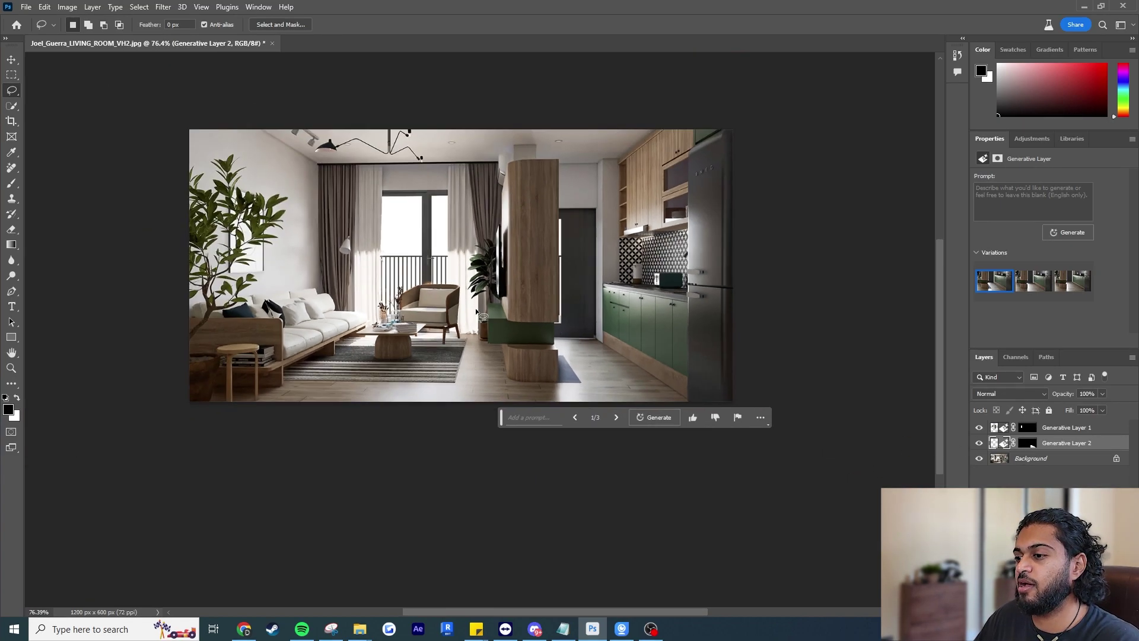
{"action": "left_click", "coordinate": [1032, 289]}
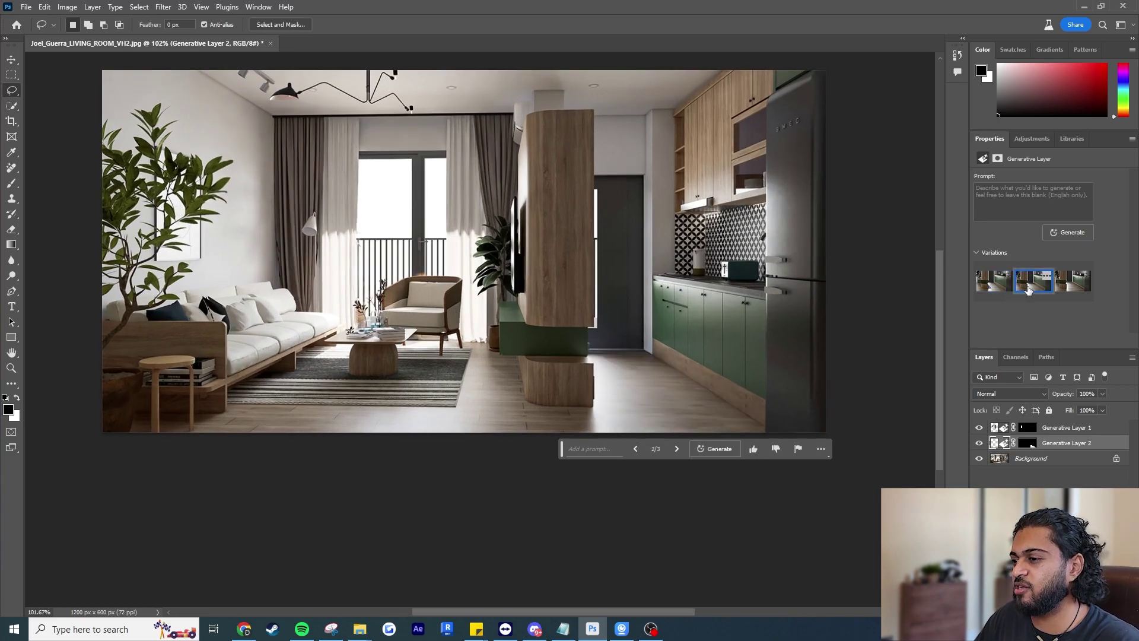
{"action": "left_click", "coordinate": [1071, 290]}
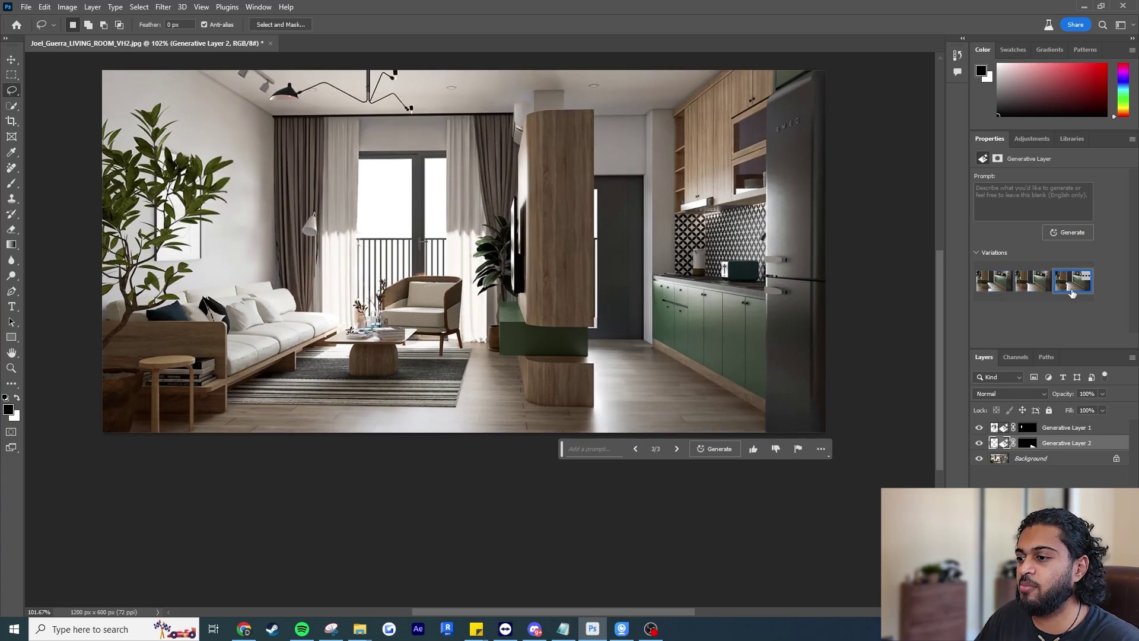
{"action": "left_click", "coordinate": [979, 442]}
{"action": "left_click", "coordinate": [979, 442]}
{"action": "left_click", "coordinate": [978, 443]}
{"action": "left_click", "coordinate": [979, 442]}
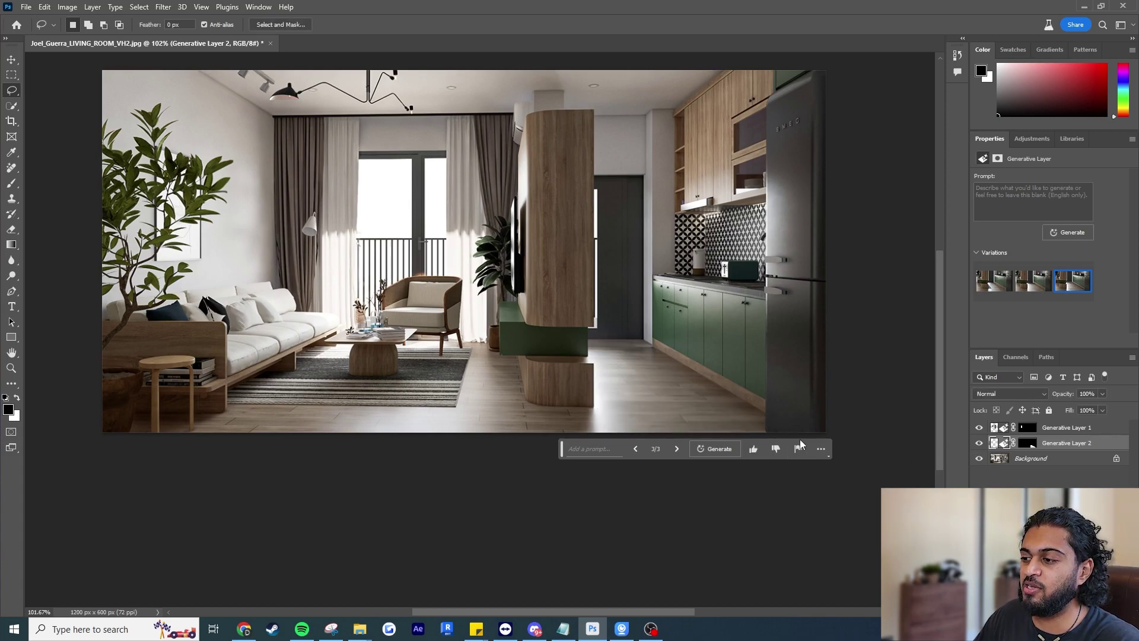
- Apply the first variation of the kitchen-floor fill and toggle its layer's visibility repeatedly to compare it with the original tiles
{"action": "left_click", "coordinate": [981, 289]}
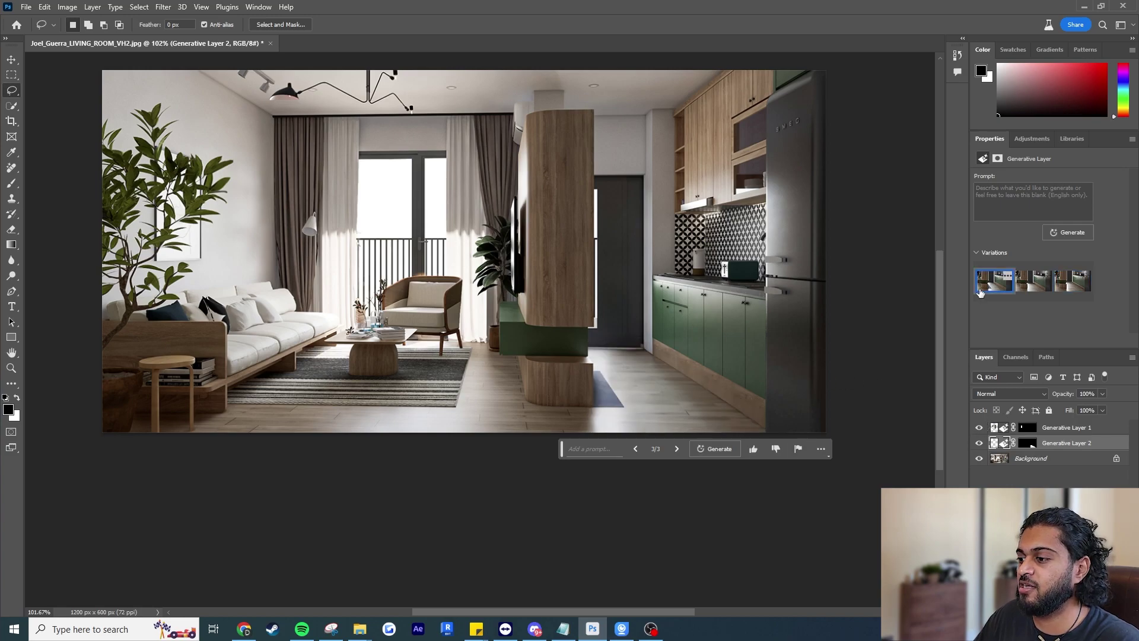
{"action": "left_click", "coordinate": [979, 443]}
{"action": "left_click", "coordinate": [979, 443]}
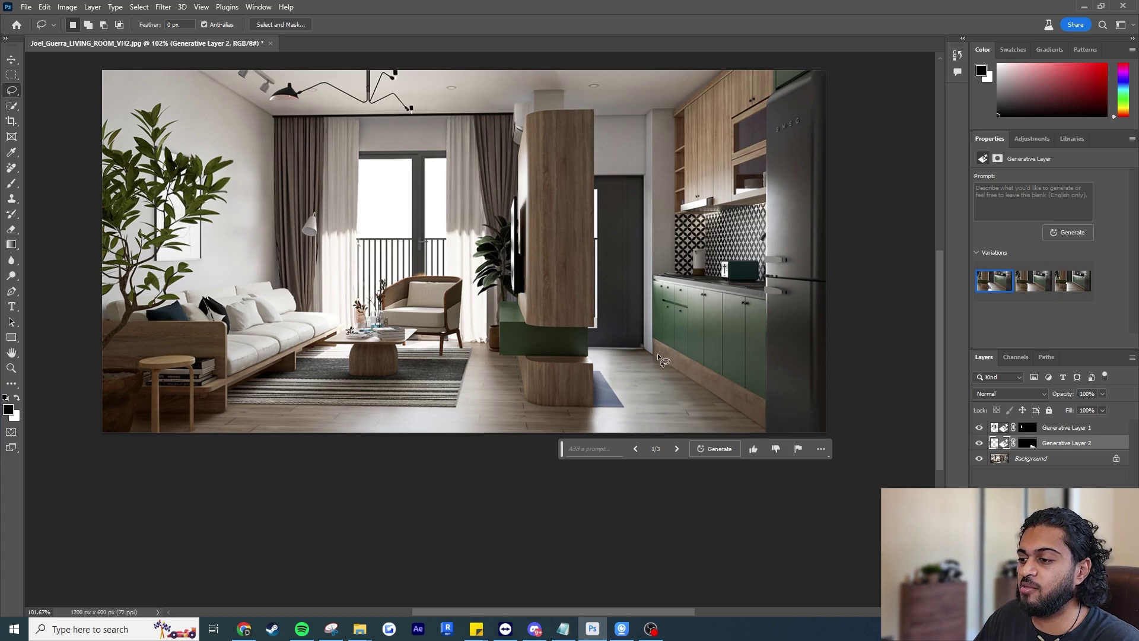
{"action": "left_click", "coordinate": [979, 445]}
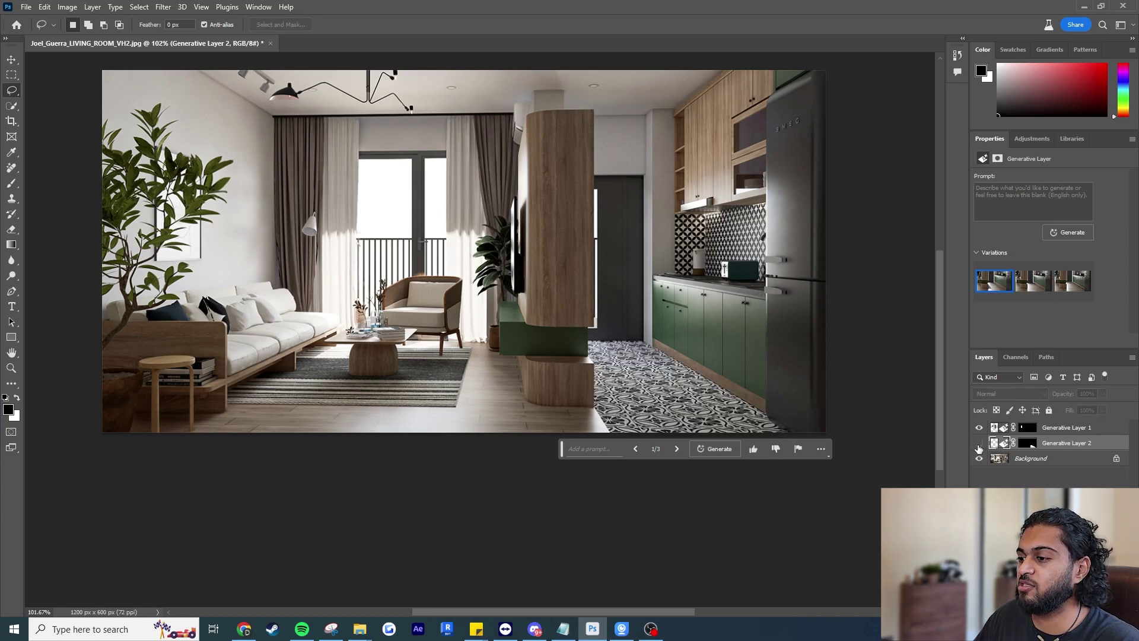
{"action": "left_click", "coordinate": [979, 445]}
{"action": "left_click", "coordinate": [978, 445]}
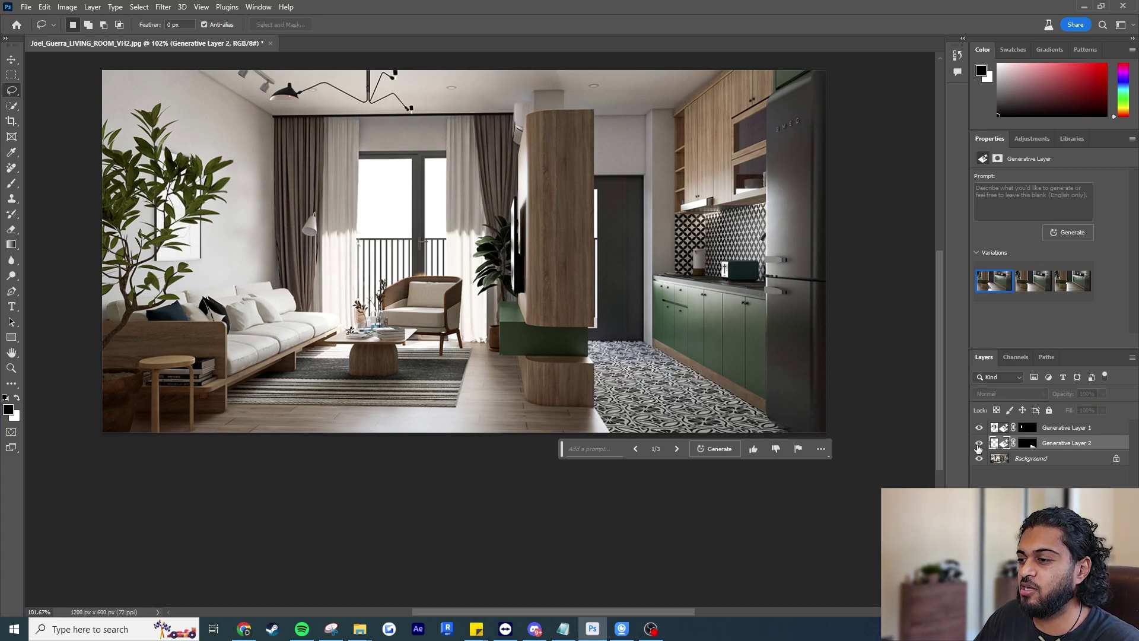
{"action": "left_click", "coordinate": [979, 445]}
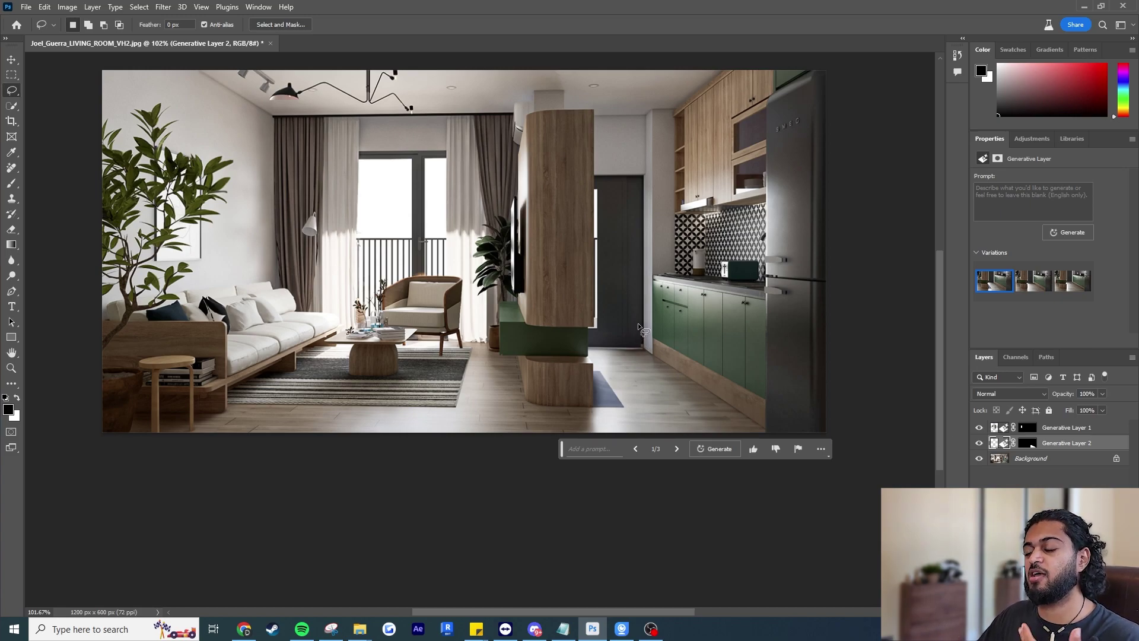
{"action": "left_click", "coordinate": [978, 444]}
{"action": "left_click", "coordinate": [979, 444]}
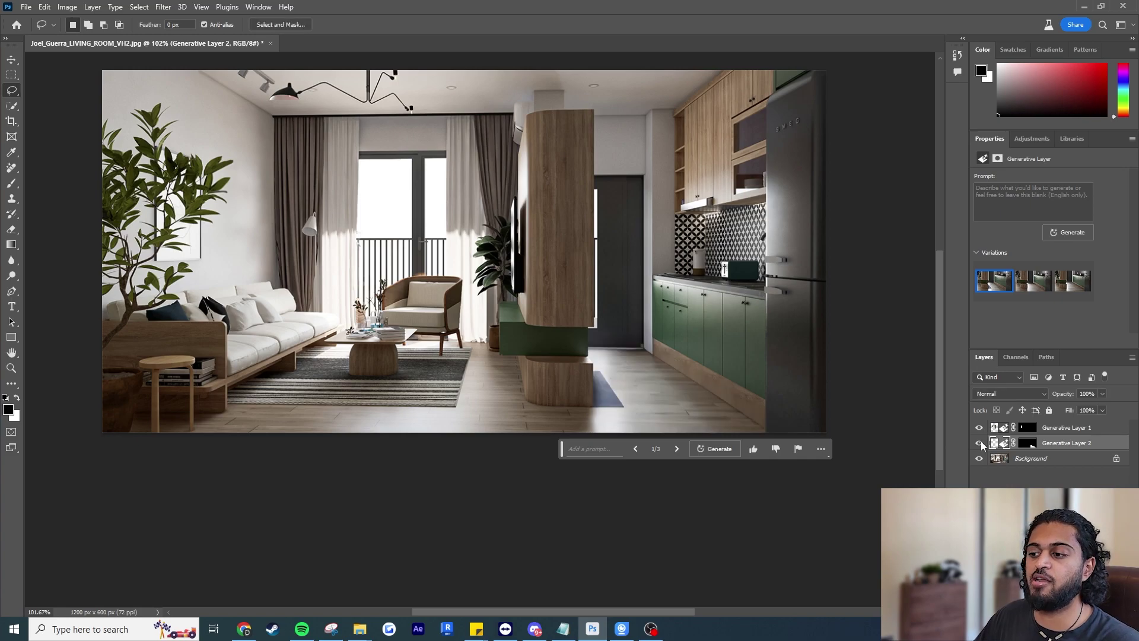
{"action": "left_click", "coordinate": [979, 444]}
{"action": "left_click", "coordinate": [978, 444]}
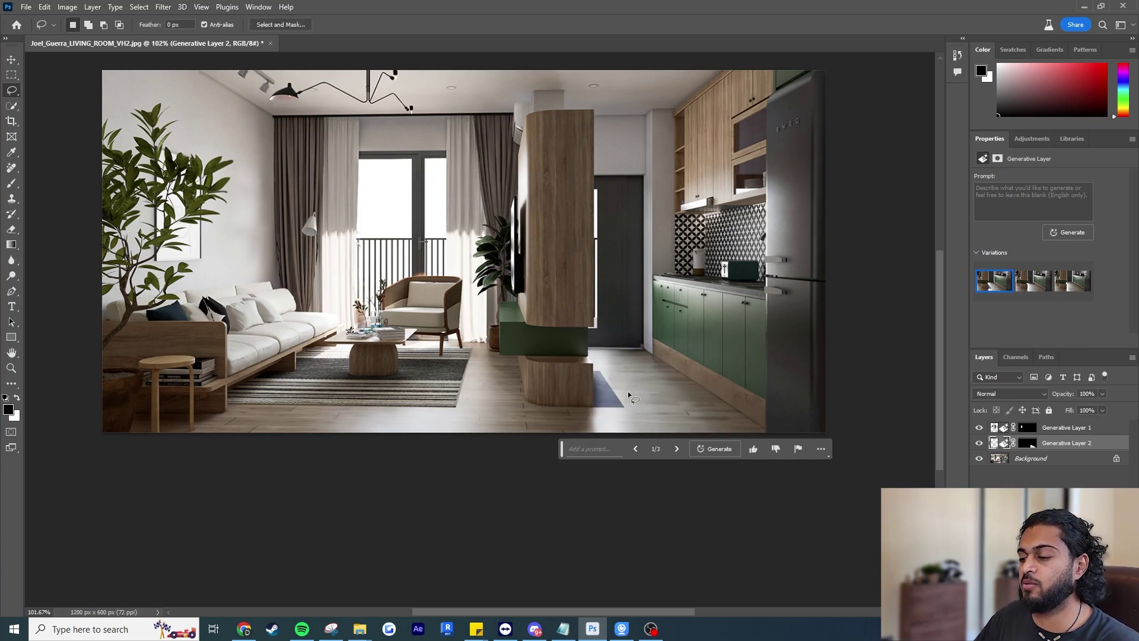
- On the Background layer, outline the area above the wooden stool with the Lasso tool and run a Generative Fill with the prompt "Jug of Water"
{"action": "left_click", "coordinate": [1046, 457]}
{"action": "scroll", "coordinate": [109, 343], "scroll_direction": "up", "scroll_amount": 5}
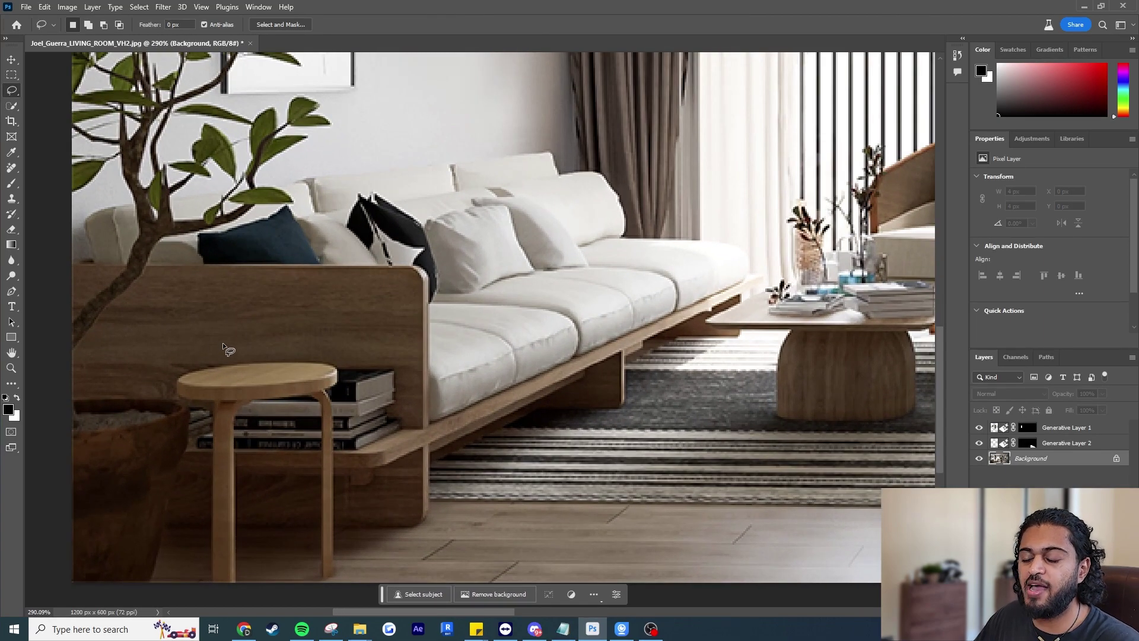
{"action": "mouse_move", "coordinate": [320, 271]}
{"action": "left_mouse_down"}
{"action": "mouse_move", "coordinate": [239, 265]}
{"action": "mouse_move", "coordinate": [204, 273]}
{"action": "left_mouse_up"}
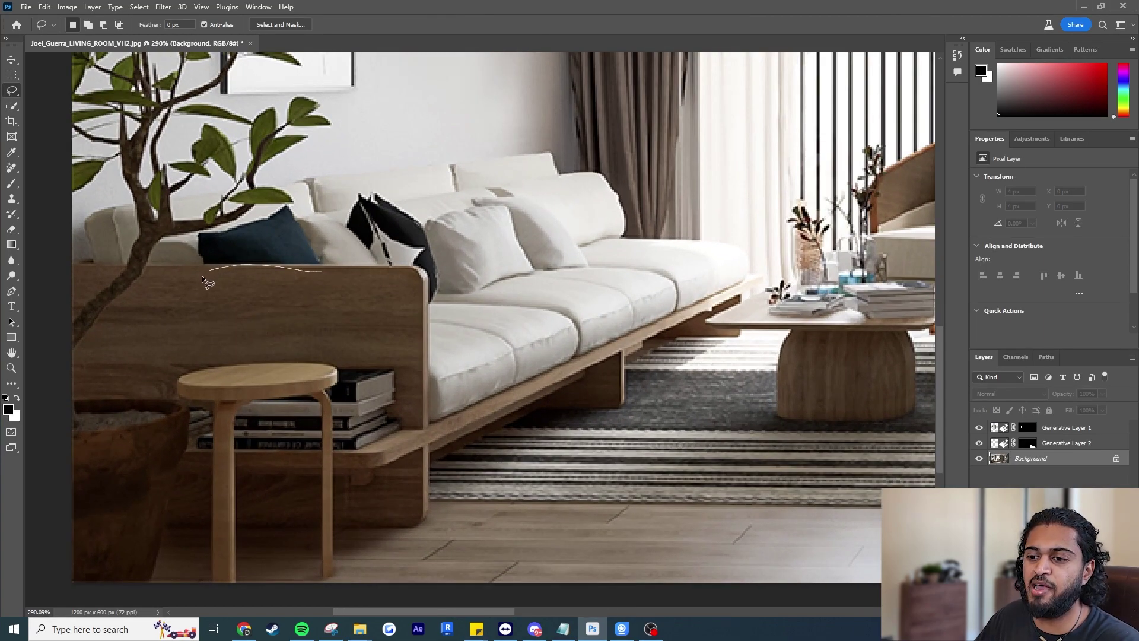
{"action": "left_click_drag", "start_coordinate": [318, 304], "coordinate": [321, 320]}
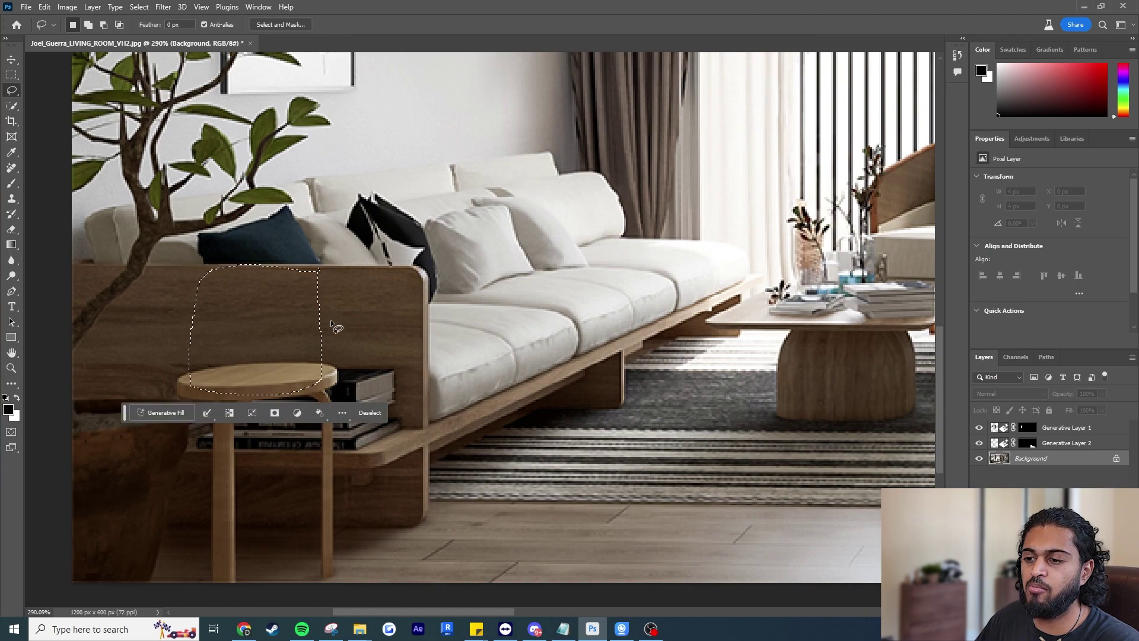
{"action": "left_click", "coordinate": [178, 411]}
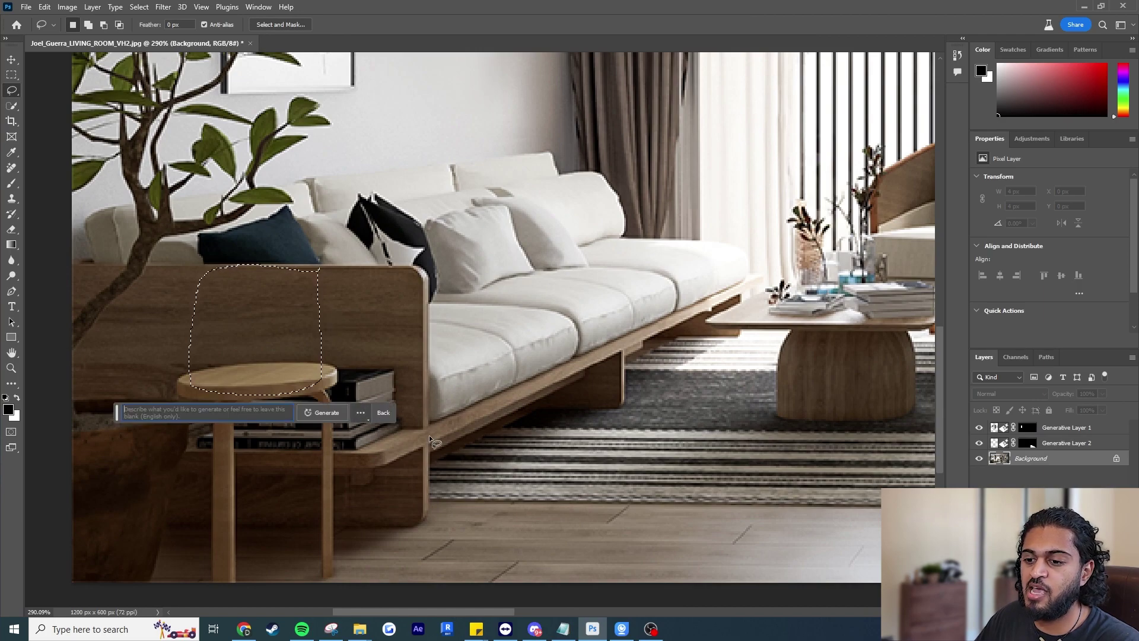
{"action": "type", "text": "Jug of Water"}
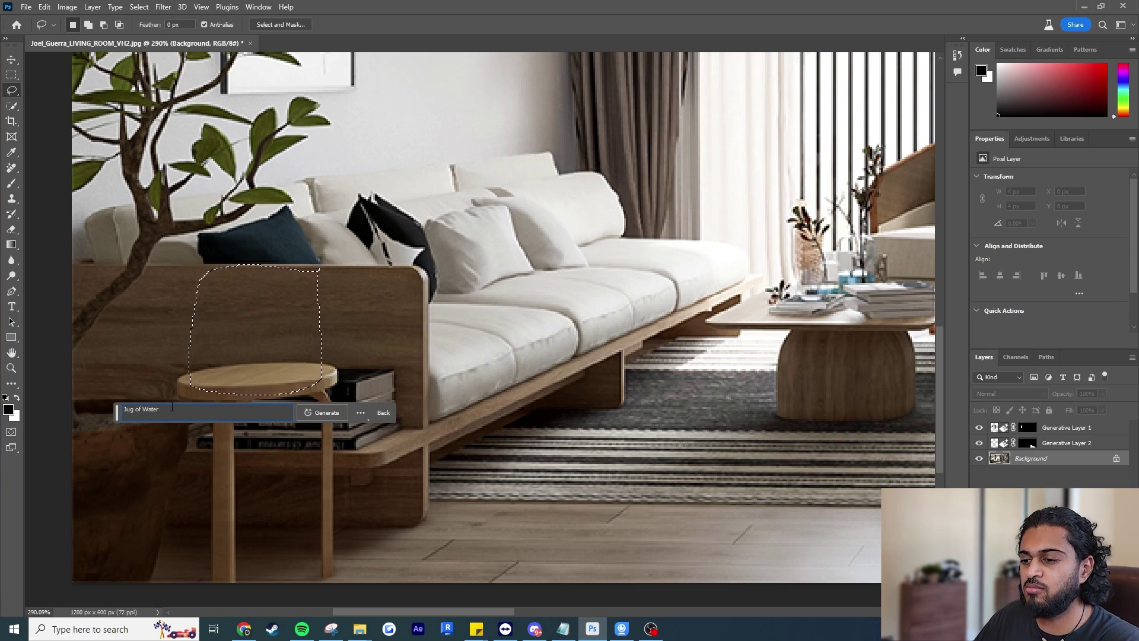
{"action": "left_click", "coordinate": [323, 412]}
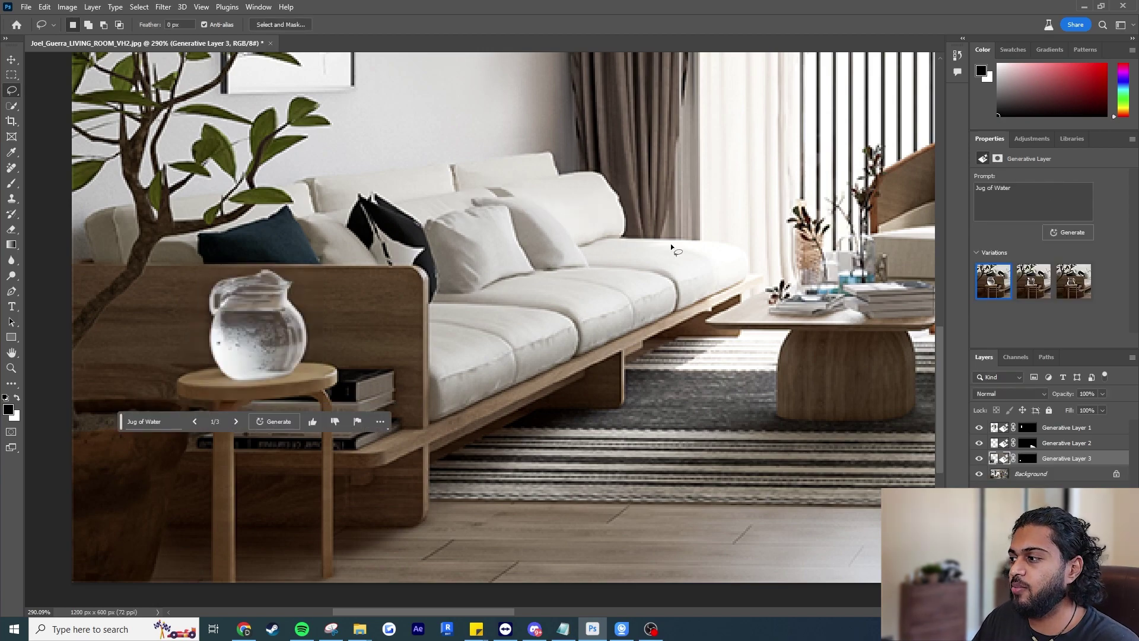
- Compare the three variations of the water-jug fill up close and view the first one within the whole room
{"action": "left_click", "coordinate": [1033, 291]}
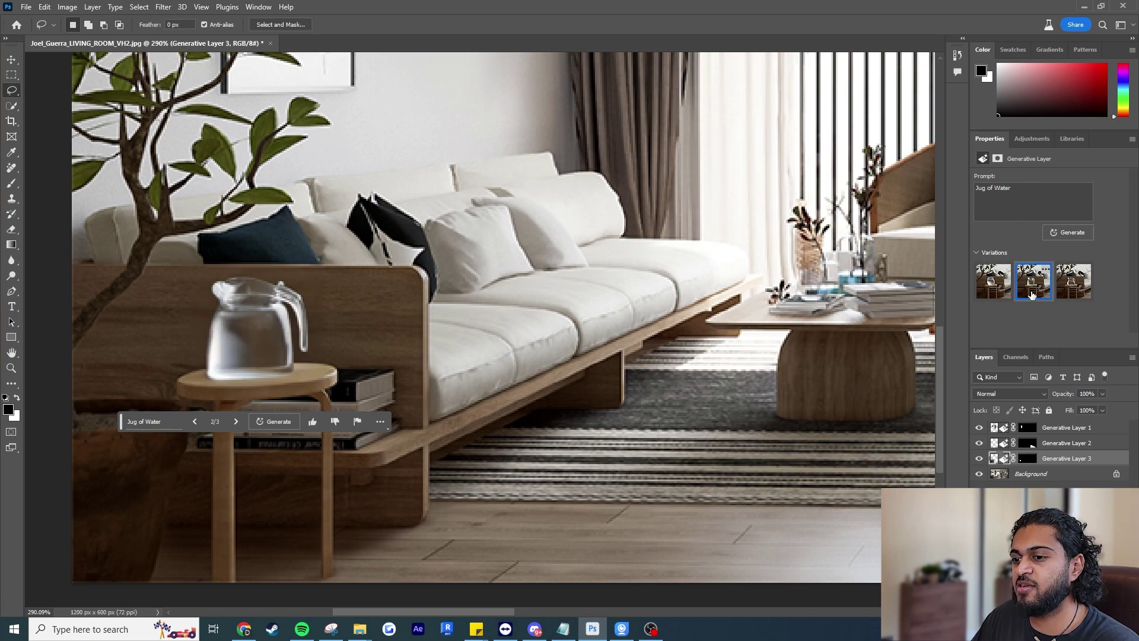
{"action": "left_click", "coordinate": [1074, 291]}
{"action": "left_click", "coordinate": [1033, 285]}
{"action": "left_click", "coordinate": [993, 282]}
{"action": "scroll", "coordinate": [508, 304], "scroll_direction": "down", "scroll_amount": 8}
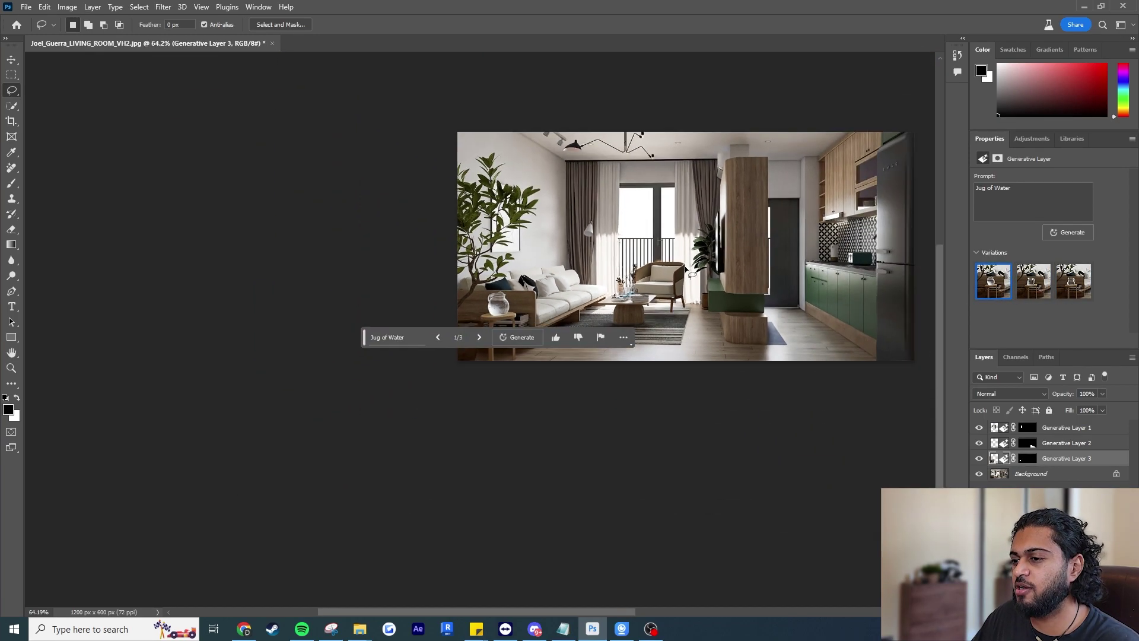
{"action": "scroll", "coordinate": [681, 270], "scroll_direction": "up", "scroll_amount": 4}
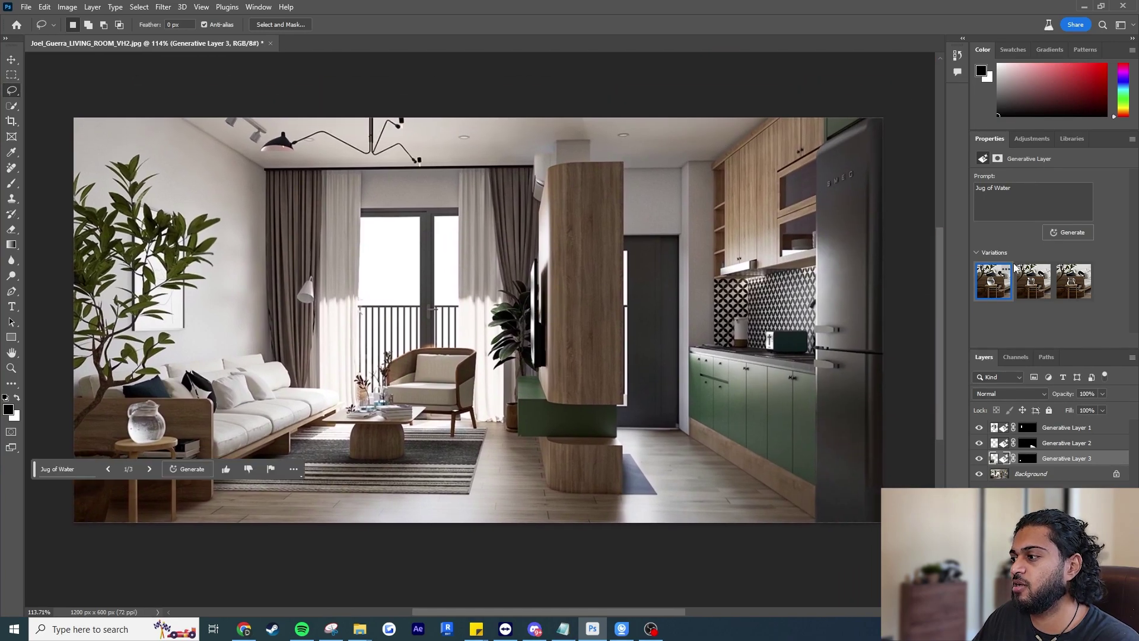
- Switch between the jug variations in the full room view and generate another set with the same "Jug of Water" prompt
{"action": "left_click", "coordinate": [1033, 282]}
{"action": "left_click", "coordinate": [1073, 282]}
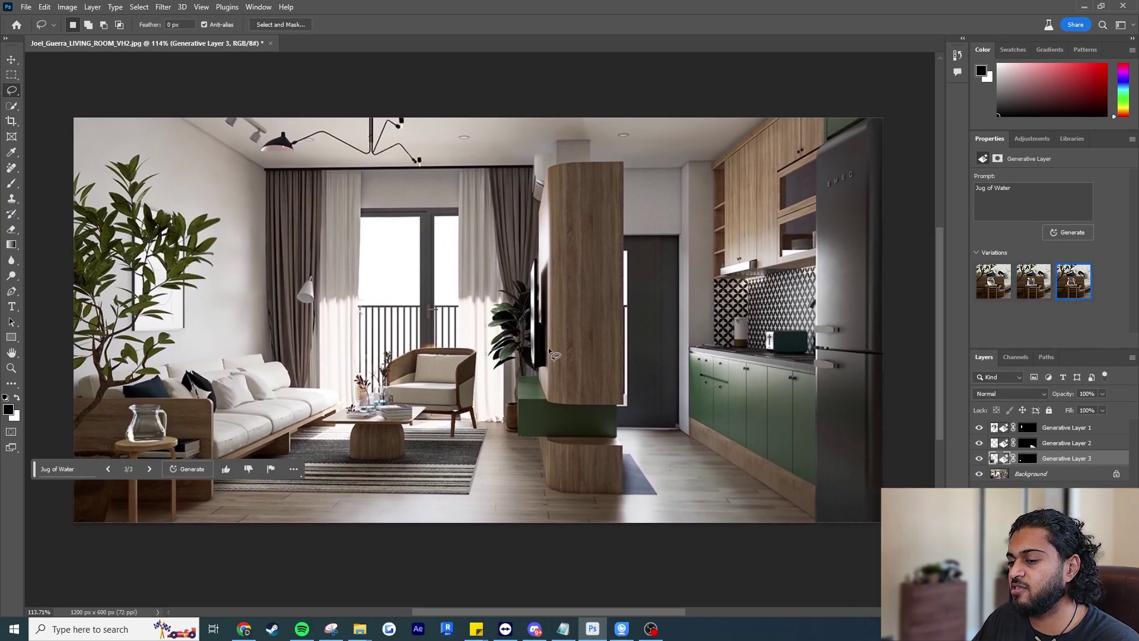
{"action": "left_click", "coordinate": [1019, 288]}
{"action": "left_click", "coordinate": [1002, 293]}
{"action": "left_click", "coordinate": [1033, 282]}
{"action": "left_click", "coordinate": [1065, 235]}
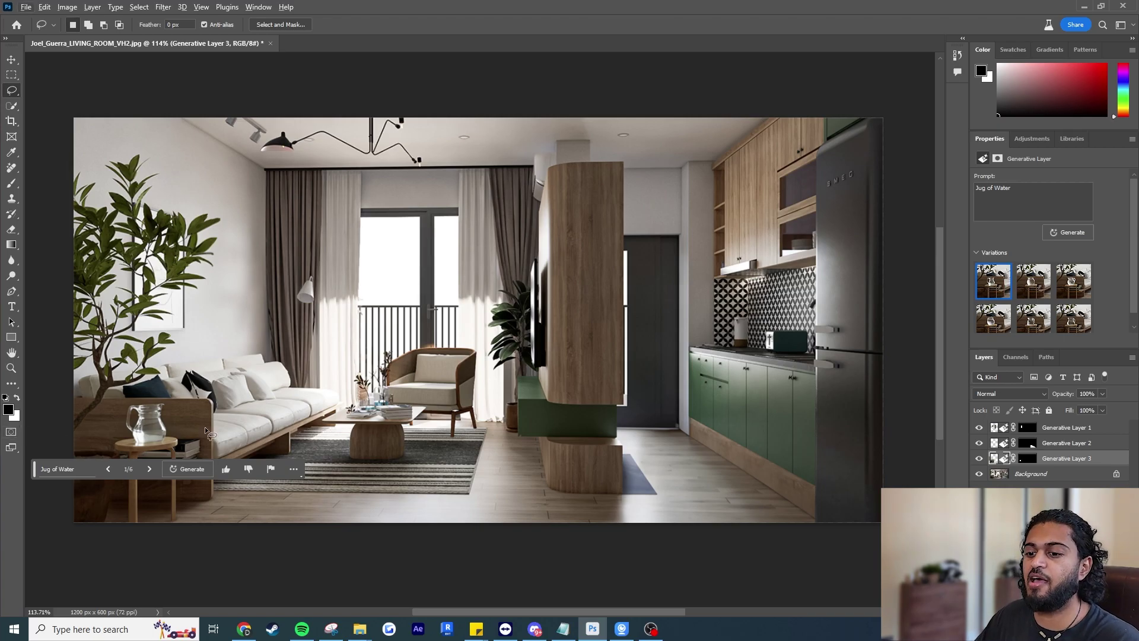
- Examine the new jug up close, hiding and restoring the Background layer to isolate the generated patch
{"action": "scroll", "coordinate": [108, 431], "scroll_direction": "up", "scroll_amount": 6}
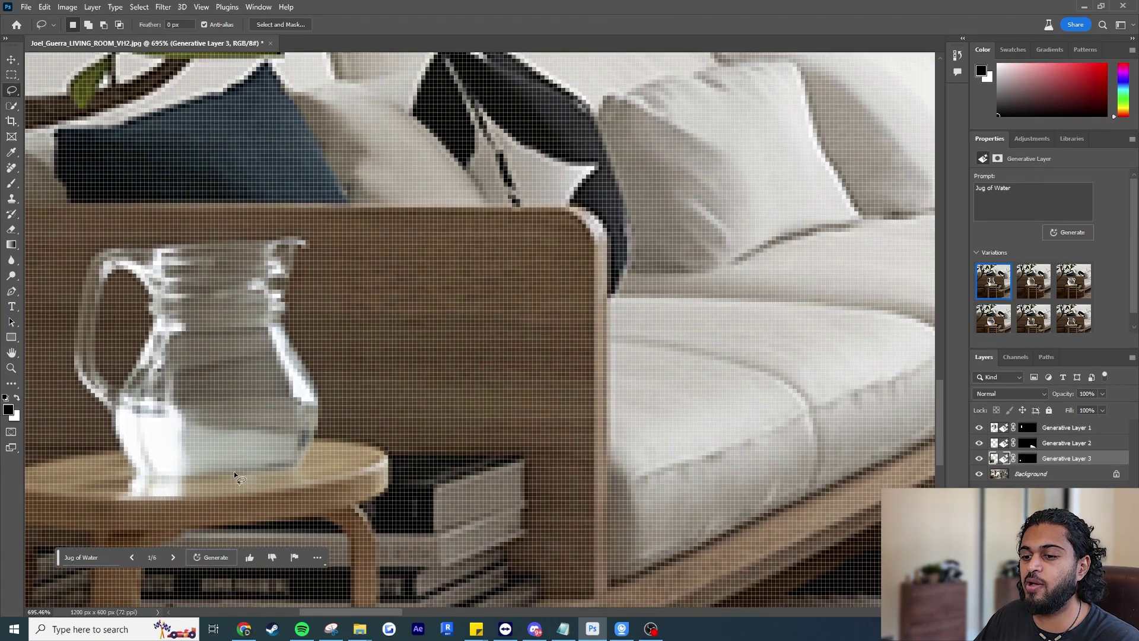
{"action": "scroll", "coordinate": [155, 483], "scroll_direction": "up", "scroll_amount": 4}
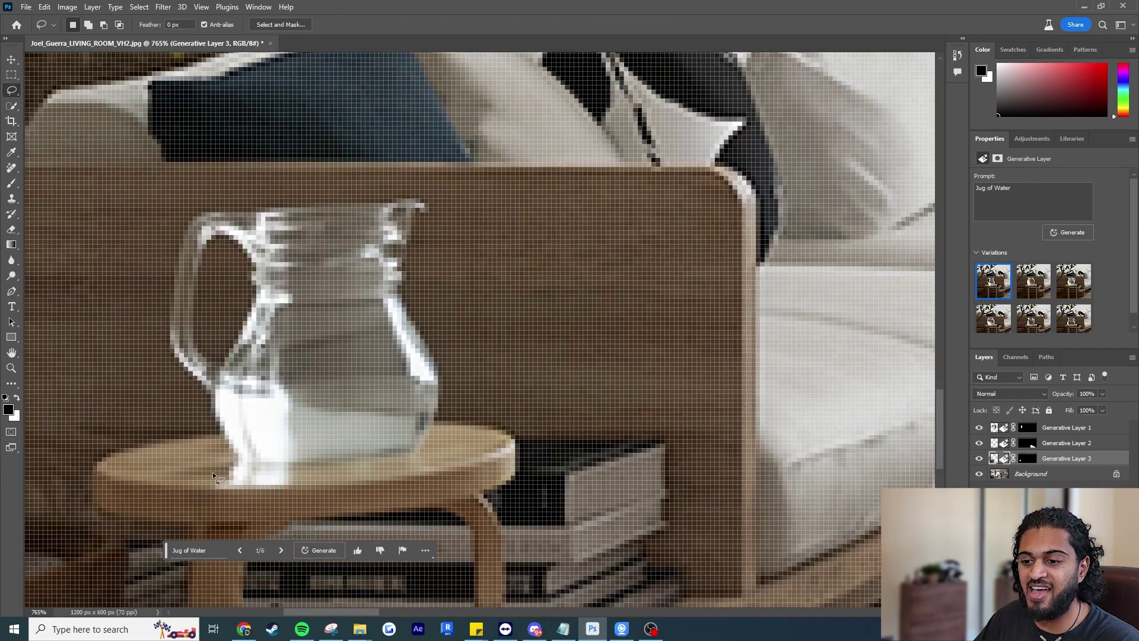
{"action": "left_click", "coordinate": [979, 473]}
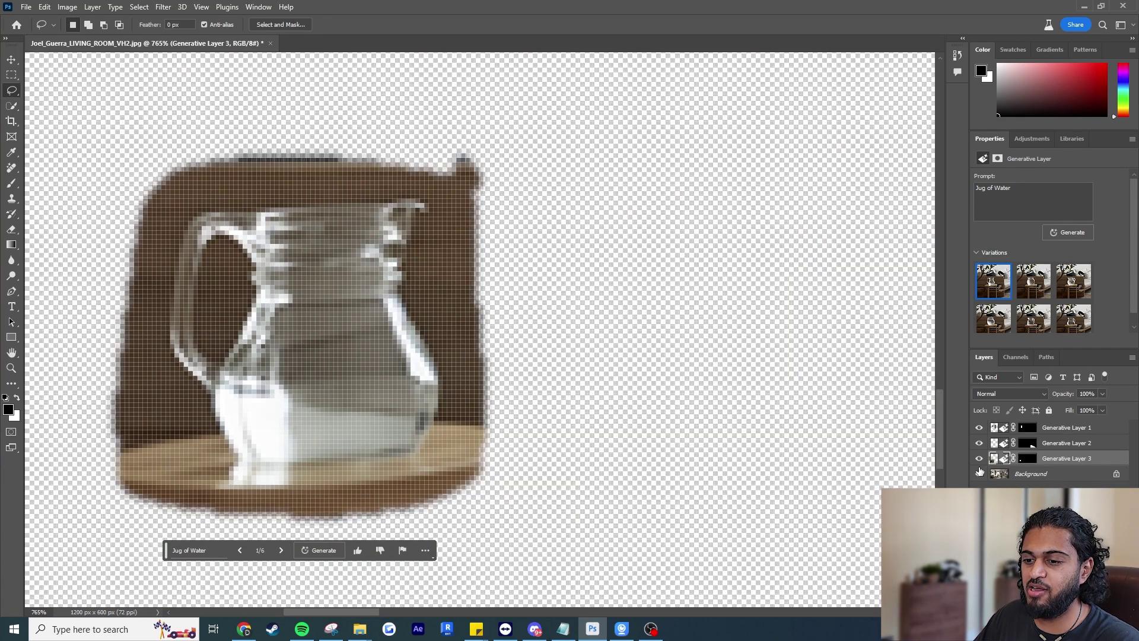
{"action": "left_click", "coordinate": [979, 474]}
- Toggle the jug layer's visibility repeatedly to compare the stool with and without the jug, and check it in the whole room
{"action": "left_click", "coordinate": [979, 458]}
{"action": "left_click", "coordinate": [978, 458]}
{"action": "left_click", "coordinate": [980, 458]}
{"action": "left_click", "coordinate": [980, 460]}
{"action": "left_click", "coordinate": [980, 460]}
{"action": "left_click", "coordinate": [980, 460]}
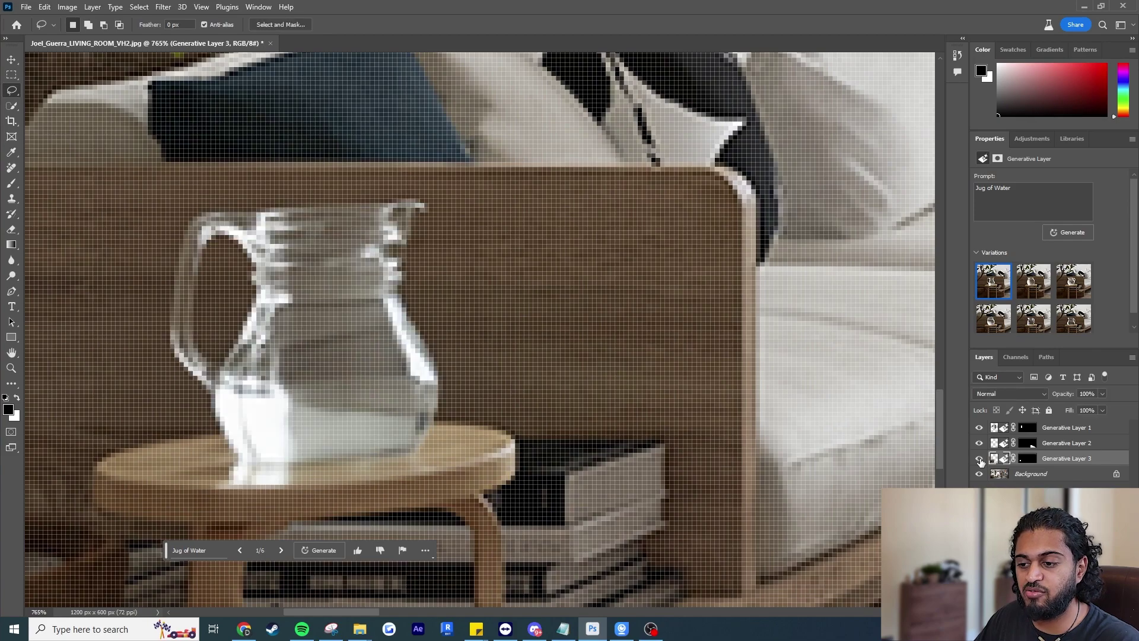
{"action": "left_click", "coordinate": [980, 460]}
{"action": "left_click", "coordinate": [980, 460]}
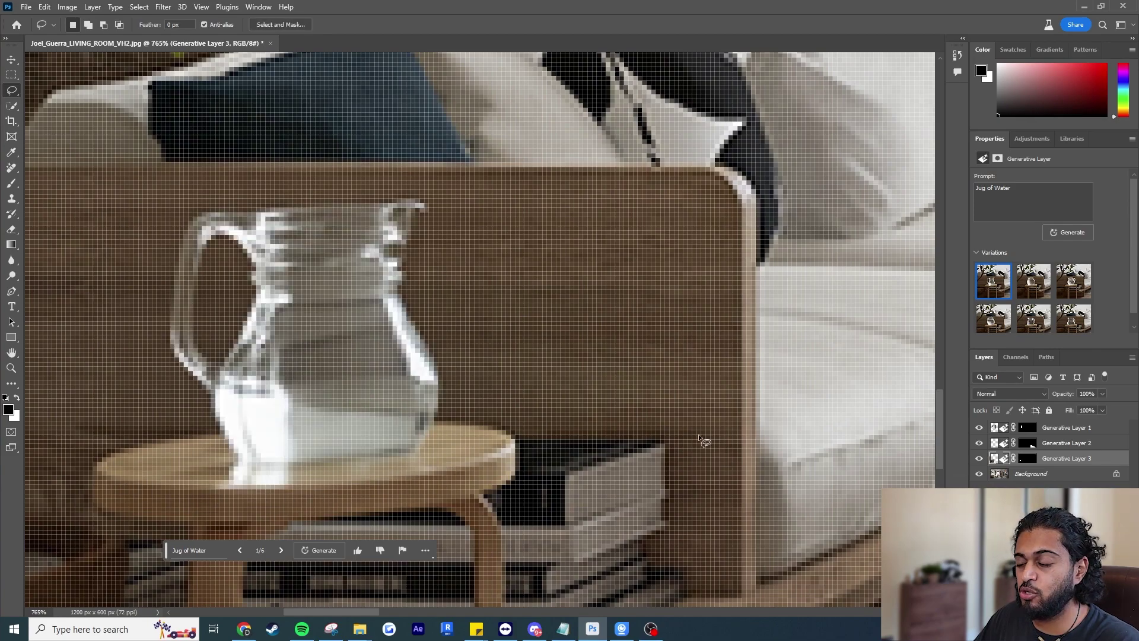
{"action": "left_click", "coordinate": [979, 459]}
{"action": "left_click", "coordinate": [979, 459]}
{"action": "scroll", "coordinate": [458, 341], "scroll_direction": "down", "scroll_amount": 10}
{"action": "scroll", "coordinate": [593, 332], "scroll_direction": "up", "scroll_amount": 3}
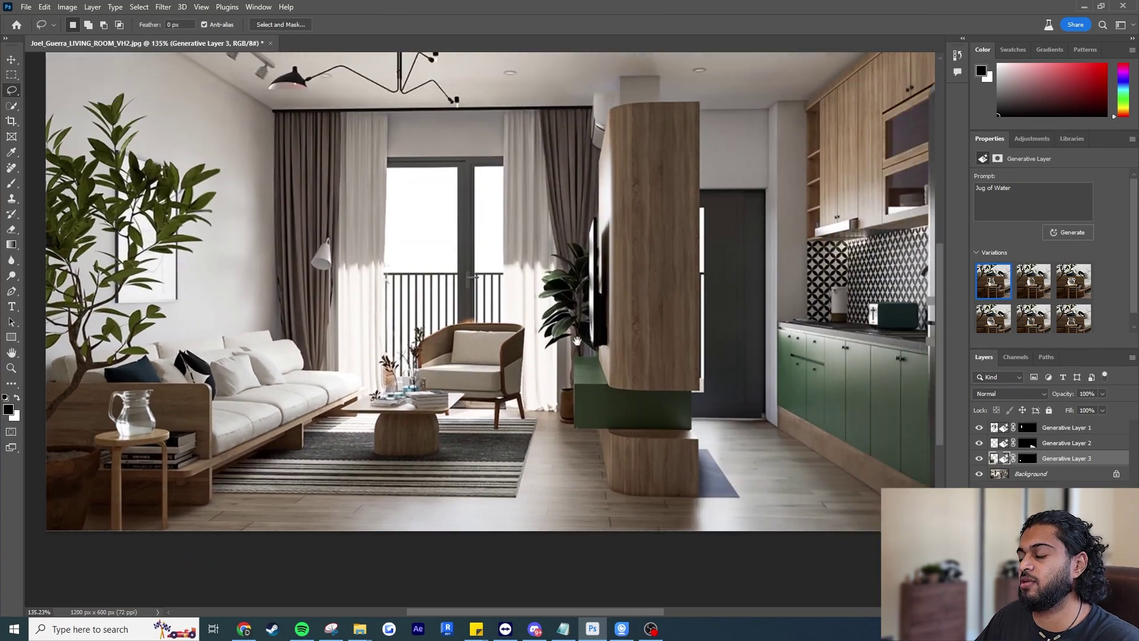
{"action": "scroll", "coordinate": [488, 326], "scroll_direction": "down", "scroll_amount": 3}
- On the Background layer, outline the armchair's back cushion with the Lasso tool and run a Generative Fill with the prompt "Green cushion"
{"action": "scroll", "coordinate": [488, 326], "scroll_direction": "up", "scroll_amount": 10}
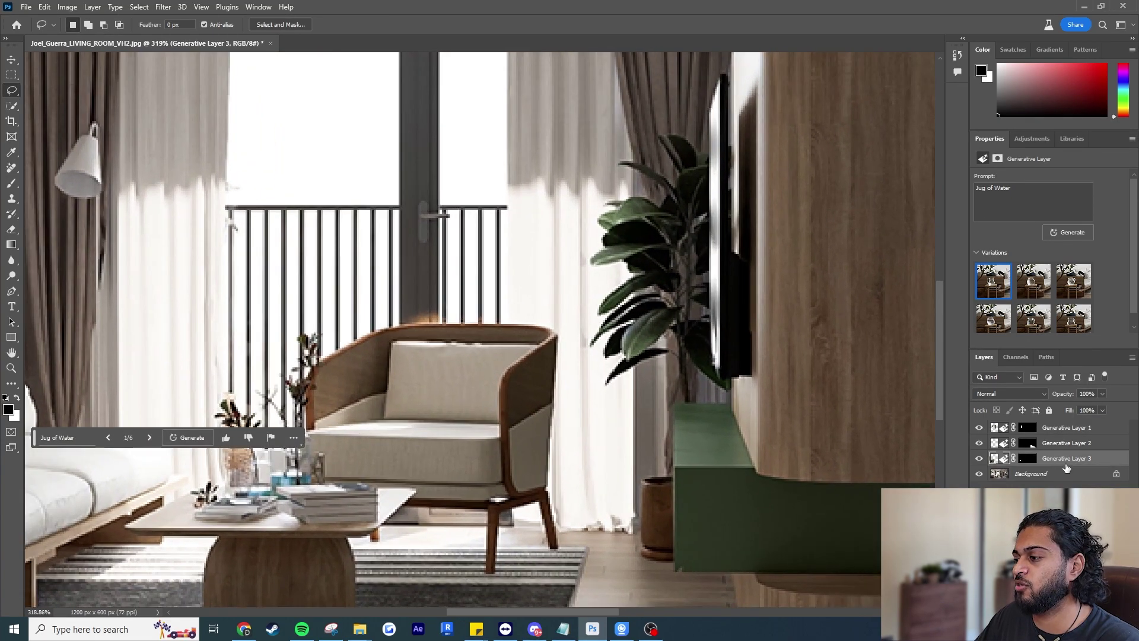
{"action": "key", "text": "alt+bracketleft"}
{"action": "left_click_drag", "start_coordinate": [632, 218], "coordinate": [603, 244]}
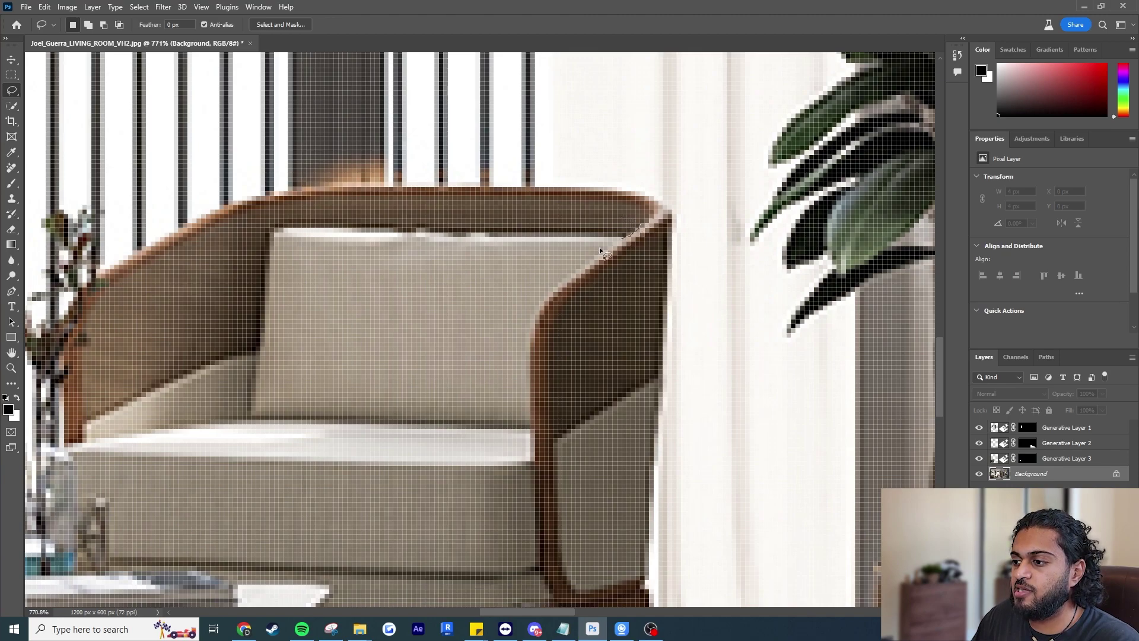
{"action": "mouse_move", "coordinate": [547, 311]}
{"action": "left_mouse_down"}
{"action": "mouse_move", "coordinate": [538, 428]}
{"action": "mouse_move", "coordinate": [497, 442]}
{"action": "mouse_move", "coordinate": [193, 428]}
{"action": "mouse_move", "coordinate": [194, 301]}
{"action": "mouse_move", "coordinate": [208, 237]}
{"action": "mouse_move", "coordinate": [281, 214]}
{"action": "mouse_move", "coordinate": [588, 204]}
{"action": "mouse_move", "coordinate": [628, 237]}
{"action": "left_mouse_up"}
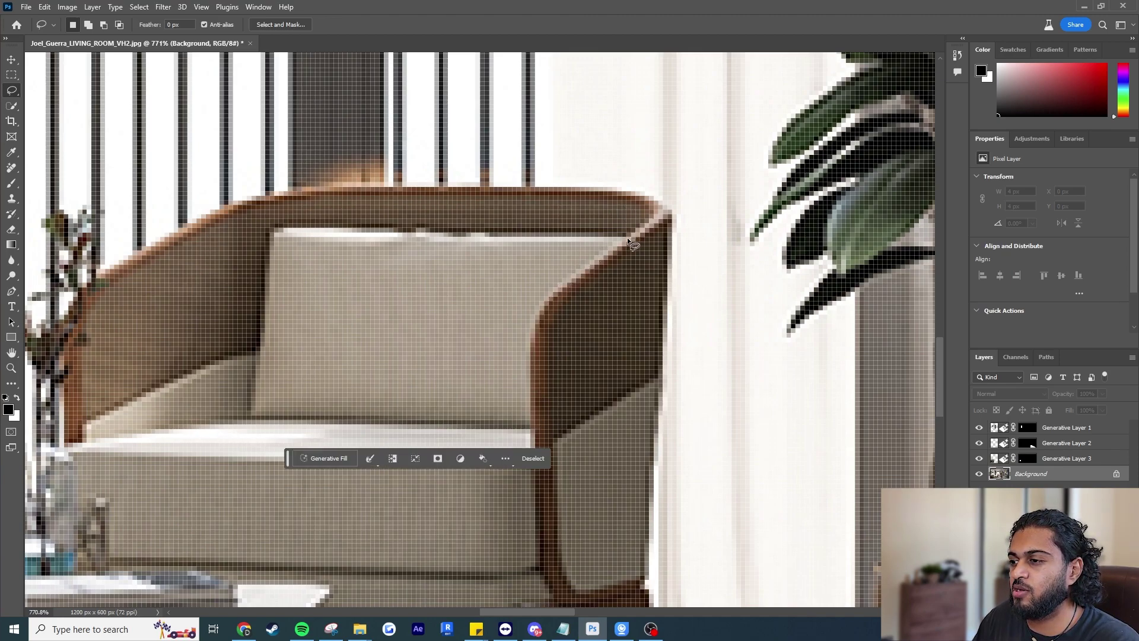
{"action": "left_click", "coordinate": [327, 460]}
{"action": "type", "text": "Green"}
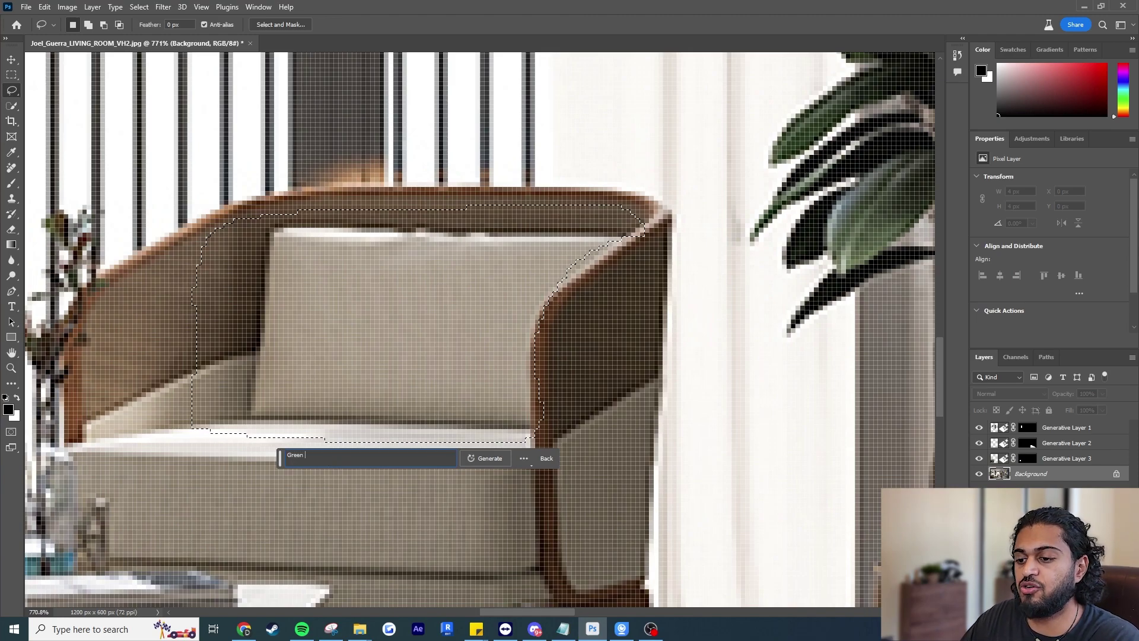
{"action": "type", "text": " cushion"}
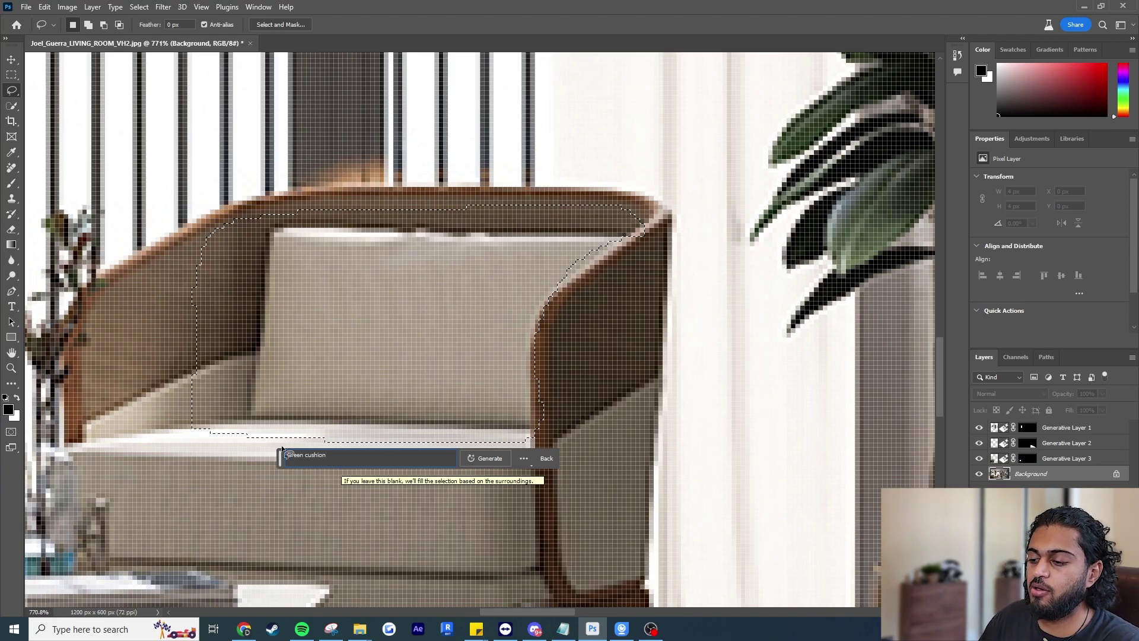
{"action": "left_click", "coordinate": [506, 457]}
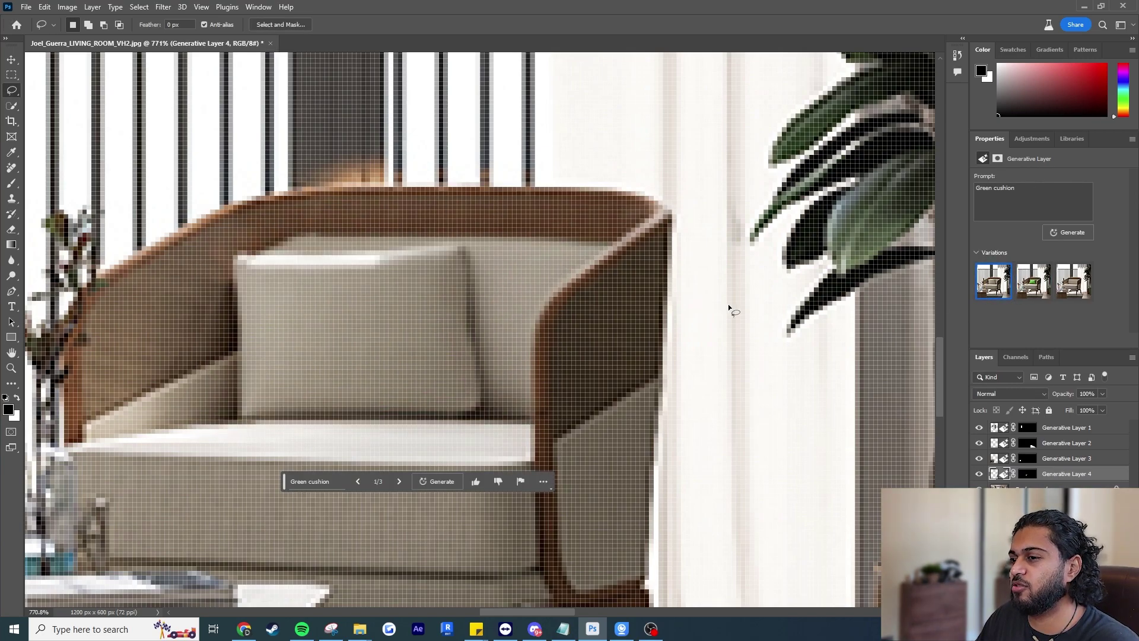
- Compare the variations of the cushion fill and apply the second one, with the bright green cushion
{"action": "left_click", "coordinate": [1063, 290]}
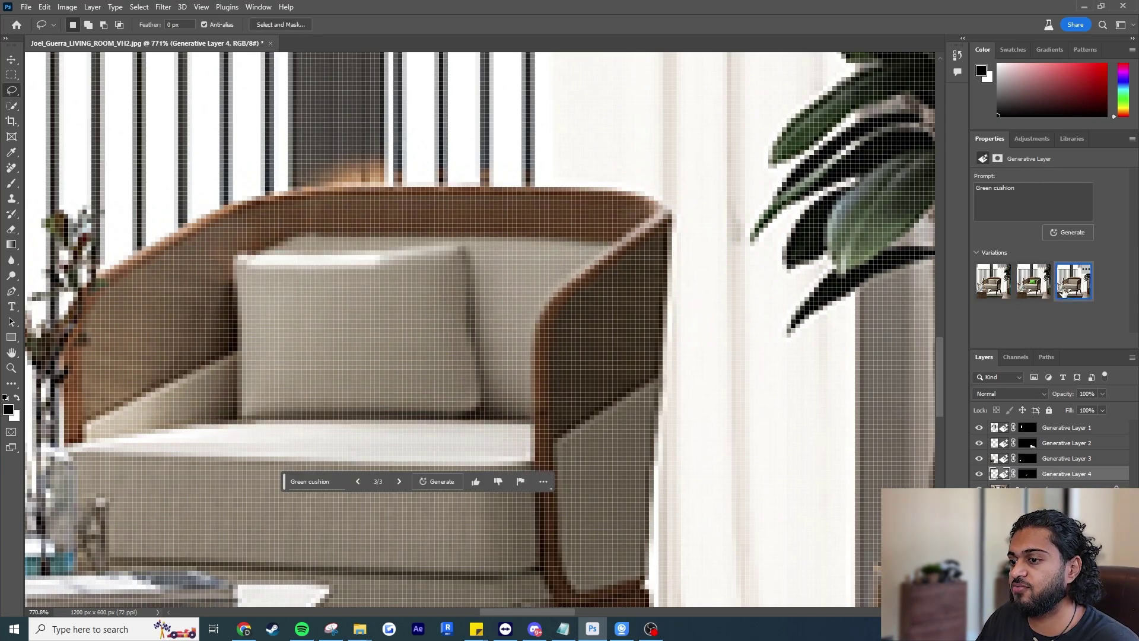
{"action": "left_click", "coordinate": [1032, 282]}
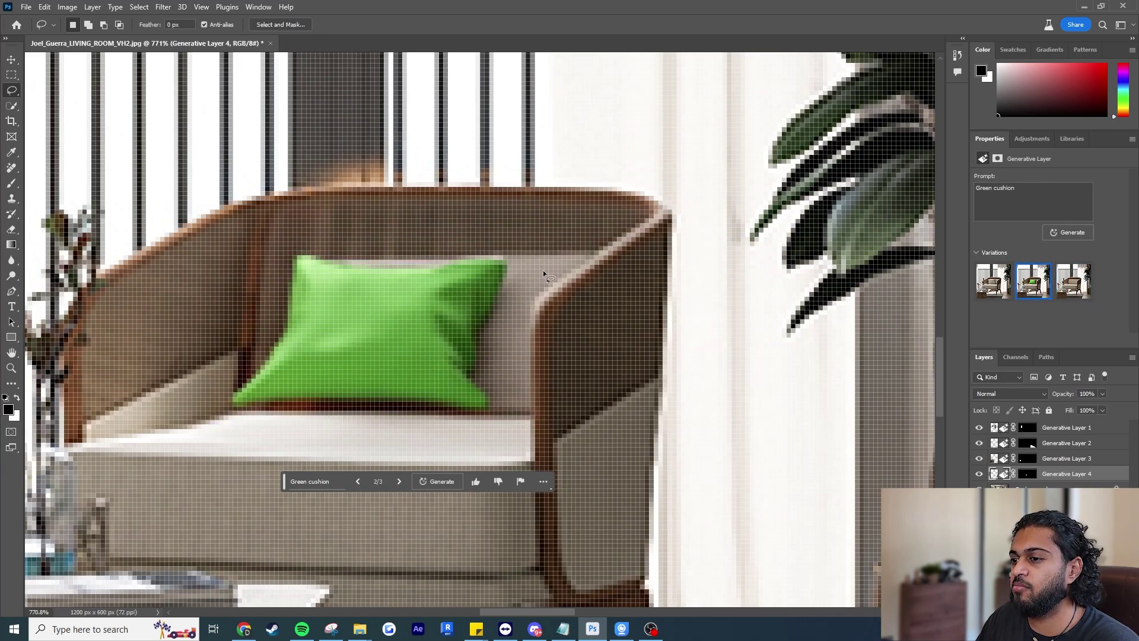
{"action": "scroll", "coordinate": [550, 271], "scroll_direction": "down", "scroll_amount": 10}
{"action": "scroll", "coordinate": [494, 265], "scroll_direction": "up", "scroll_amount": 2}
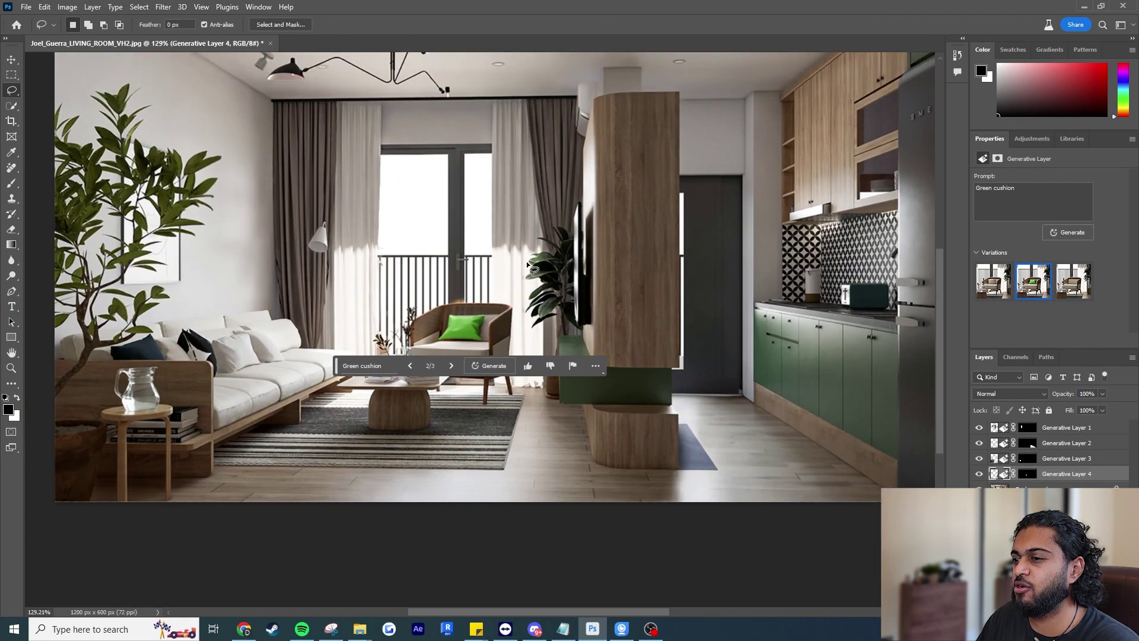
{"action": "scroll", "coordinate": [493, 265], "scroll_direction": "up", "scroll_amount": 1}
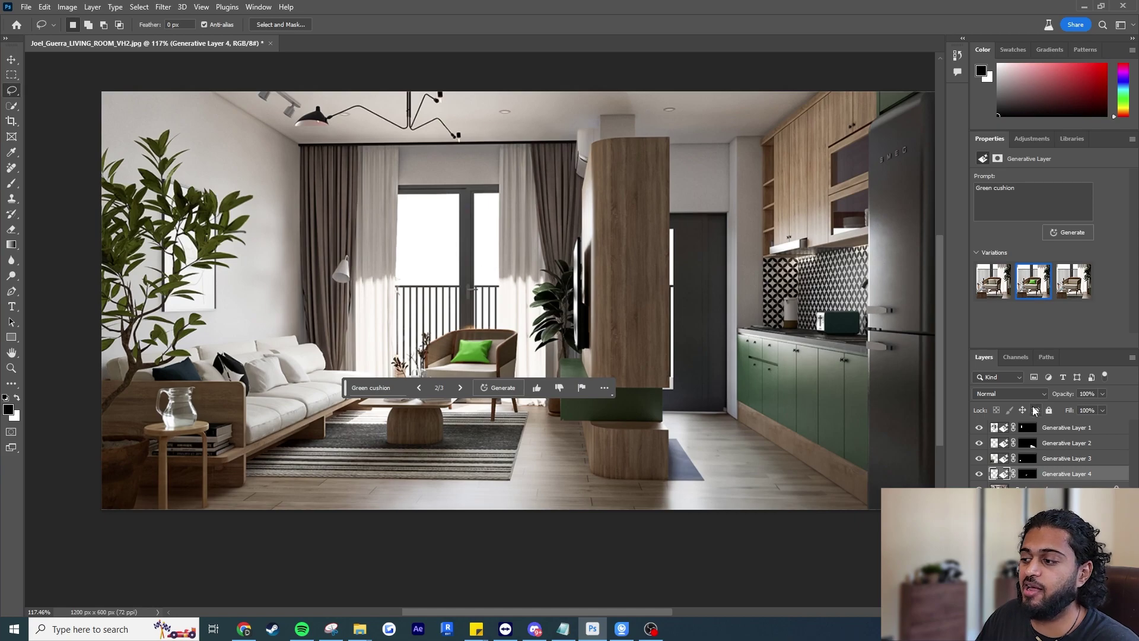
- Toggle the green cushion layer's visibility repeatedly to compare it with the armchair's original cushion
{"action": "left_click", "coordinate": [977, 474]}
{"action": "left_click", "coordinate": [977, 473]}
{"action": "left_click", "coordinate": [978, 474]}
{"action": "left_click", "coordinate": [978, 474]}
{"action": "left_click", "coordinate": [978, 474]}
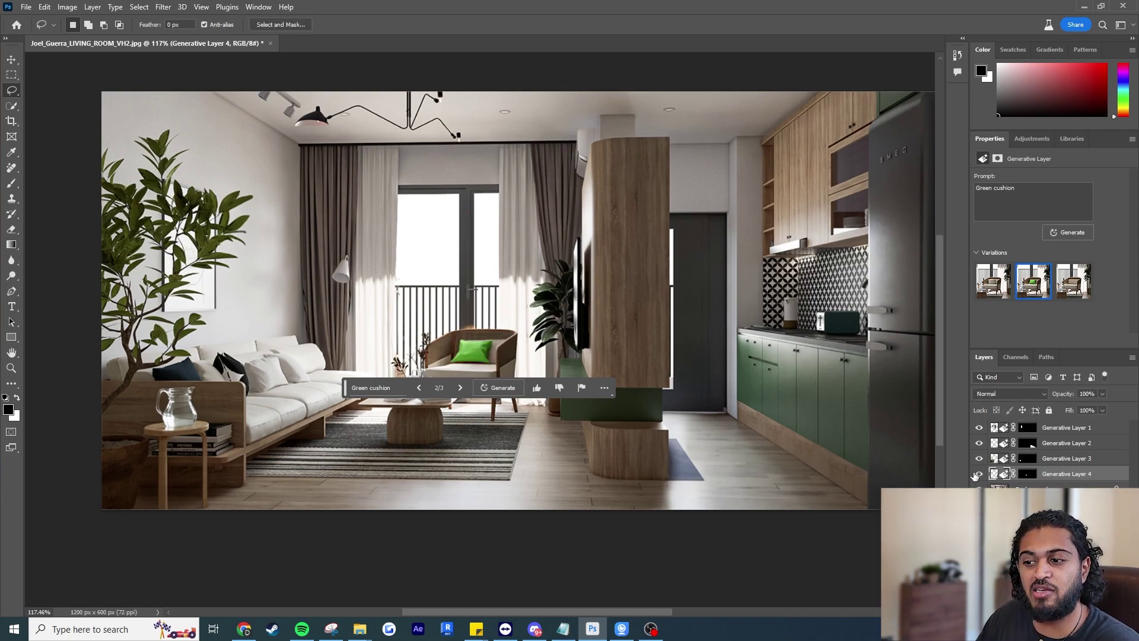
{"action": "left_click", "coordinate": [975, 474]}
{"action": "left_click", "coordinate": [976, 474]}
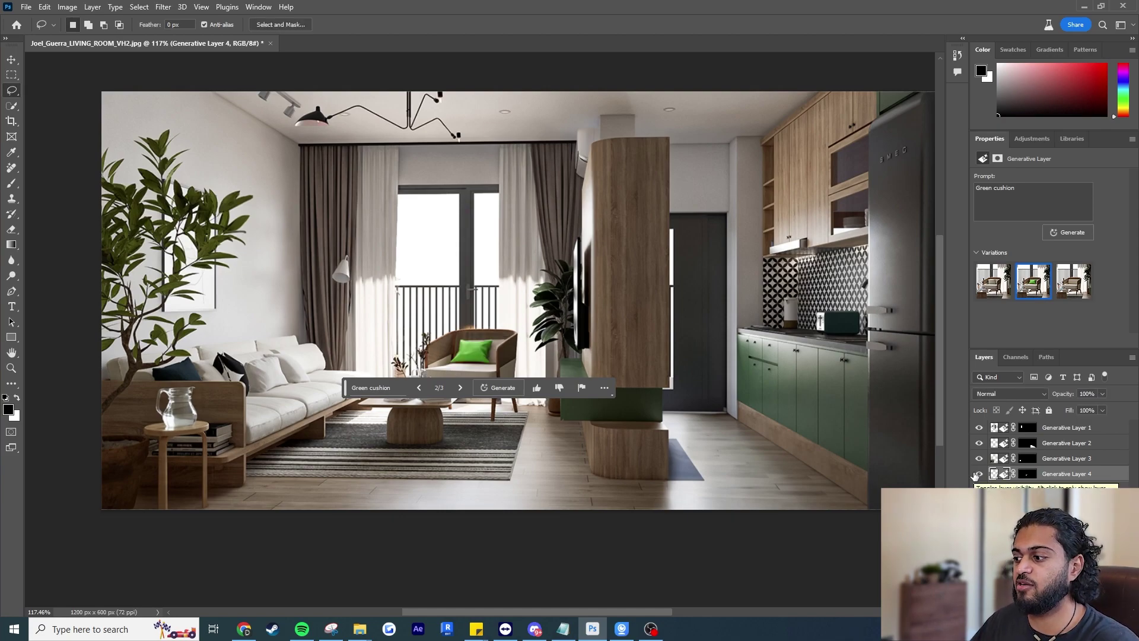
{"action": "left_click", "coordinate": [976, 474]}
{"action": "left_click", "coordinate": [975, 474]}
{"action": "left_click", "coordinate": [976, 473]}
{"action": "left_click", "coordinate": [976, 474]}
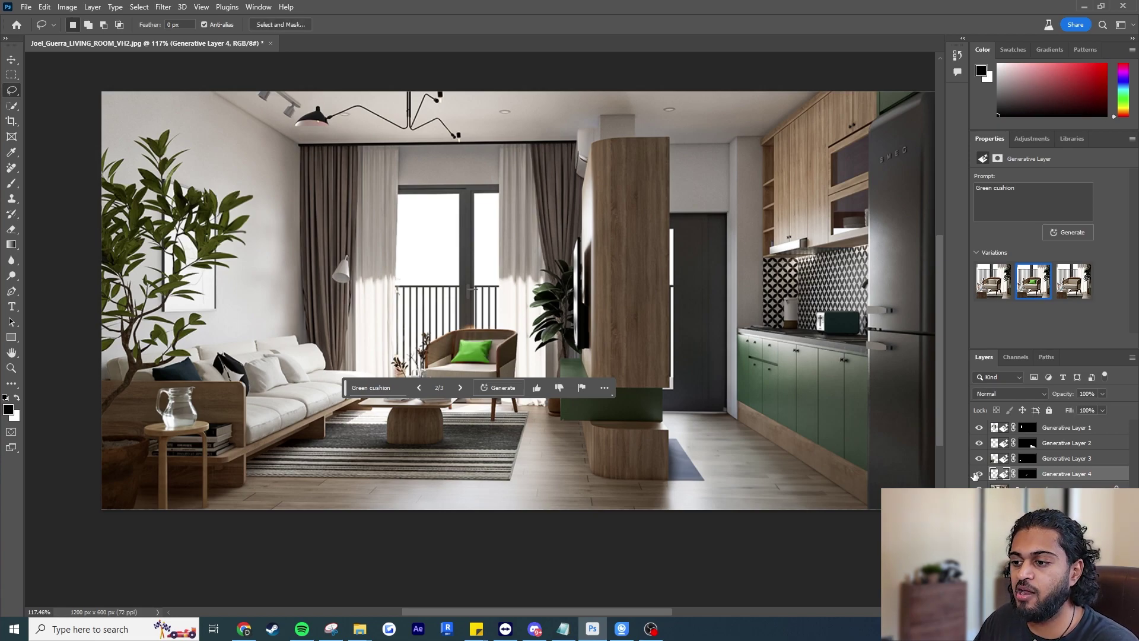
{"action": "left_click", "coordinate": [976, 474]}
{"action": "left_click", "coordinate": [975, 474]}
{"action": "left_click", "coordinate": [1065, 475]}
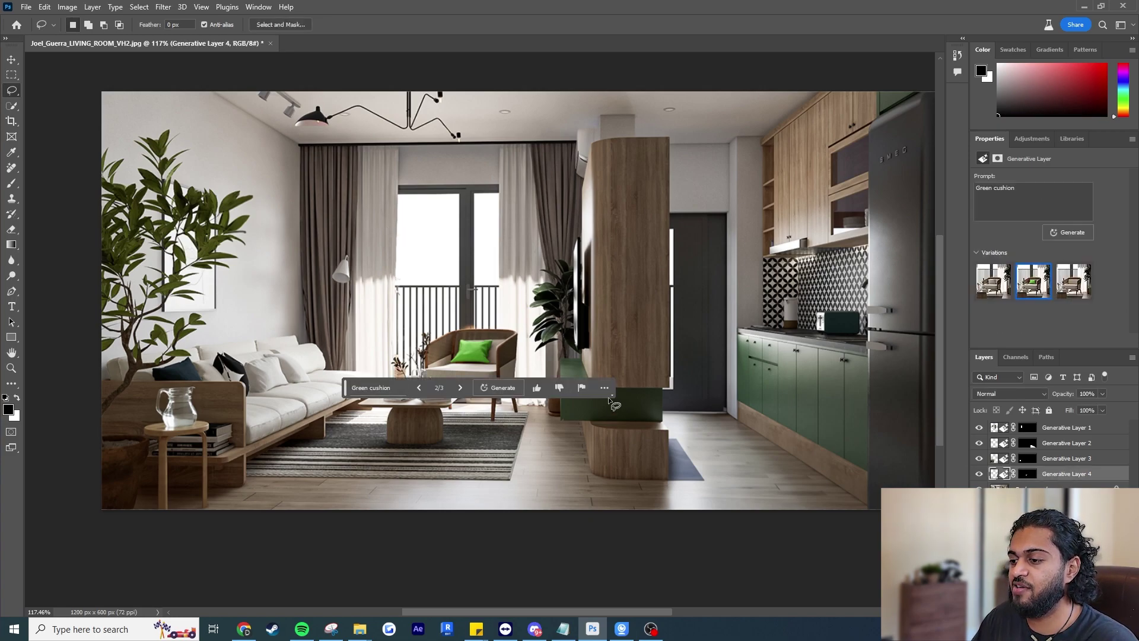
- On the Background layer, outline the armchair and the space above it with the Lasso and run a Generative Fill with "person sitting on chair"
{"action": "left_click_drag", "start_coordinate": [345, 393], "coordinate": [286, 536]}
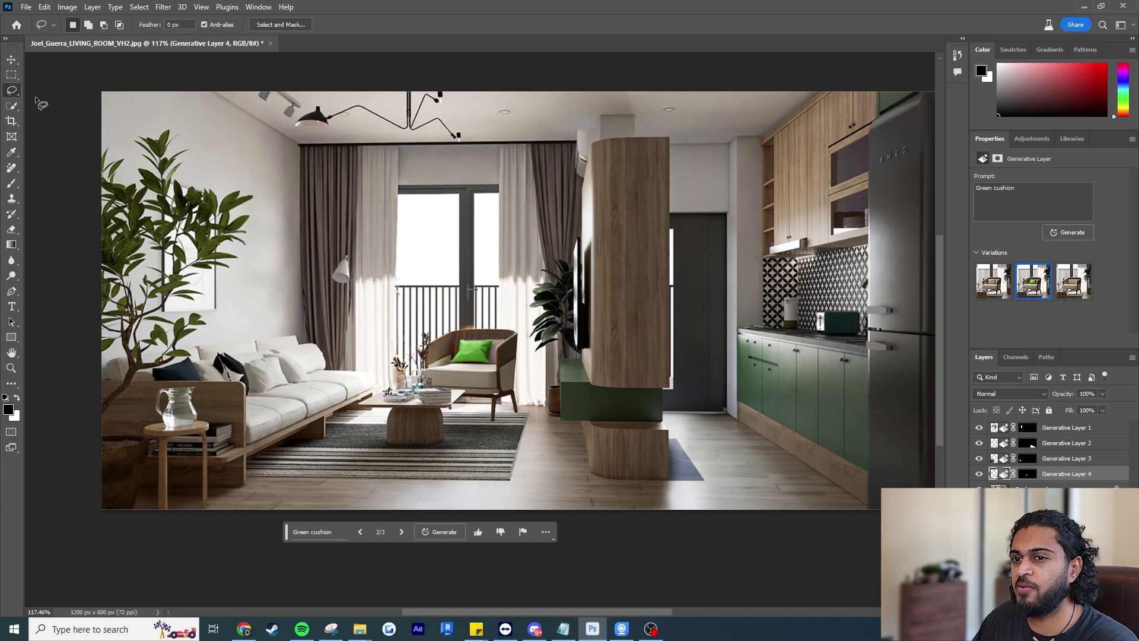
{"action": "mouse_move", "coordinate": [520, 291]}
{"action": "left_mouse_down"}
{"action": "mouse_move", "coordinate": [487, 289]}
{"action": "mouse_move", "coordinate": [437, 364]}
{"action": "left_mouse_up"}
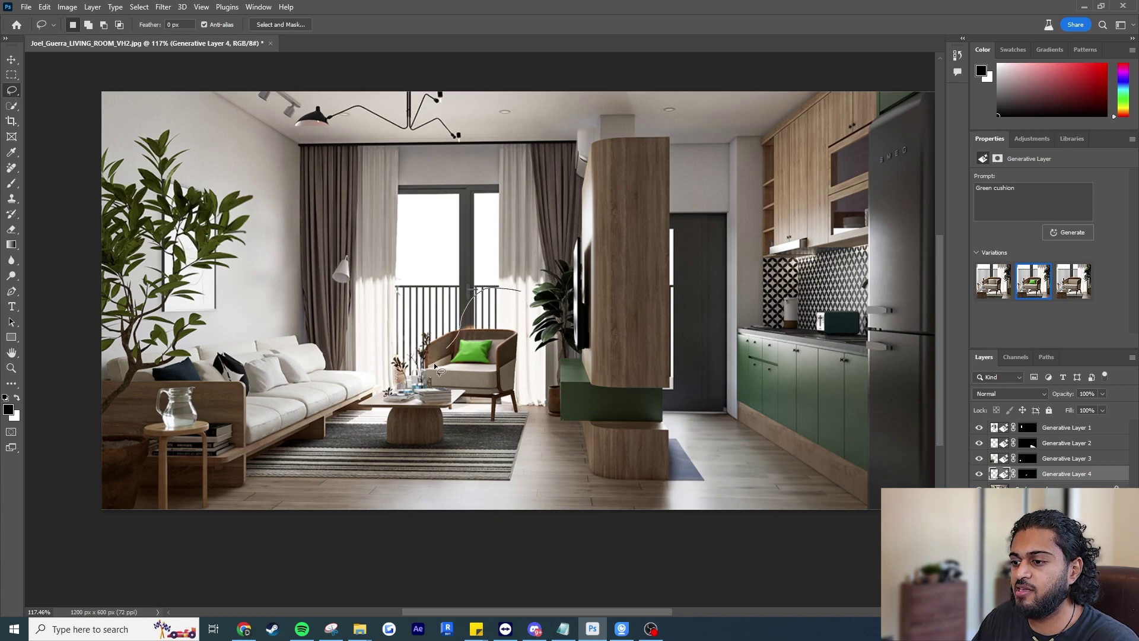
{"action": "left_click_drag", "start_coordinate": [458, 415], "coordinate": [514, 412]}
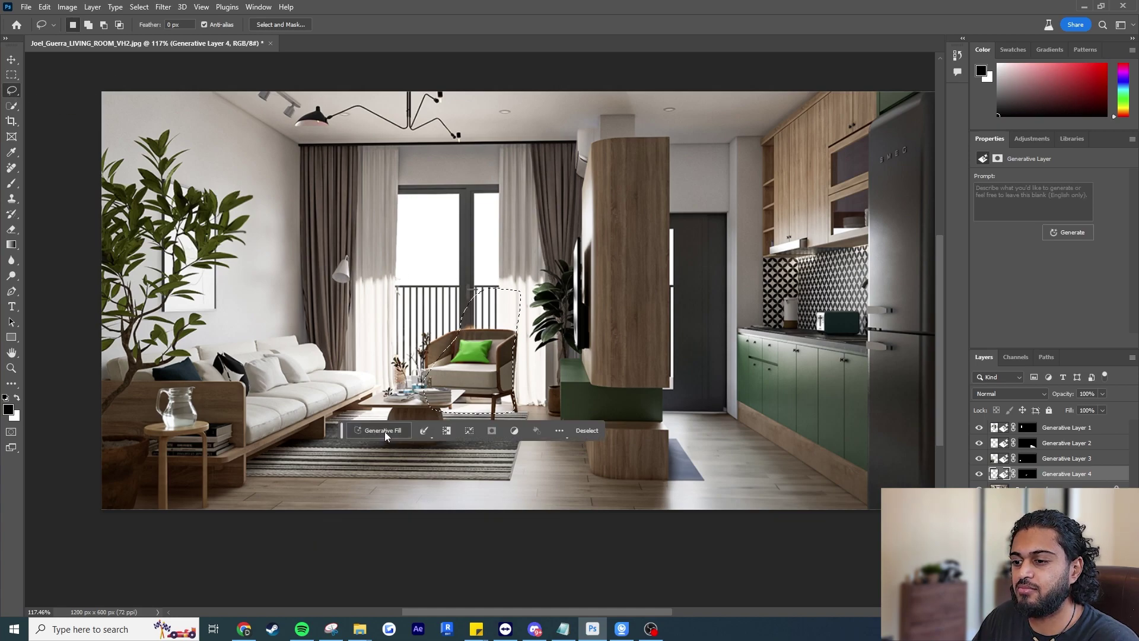
{"action": "left_click", "coordinate": [1055, 488]}
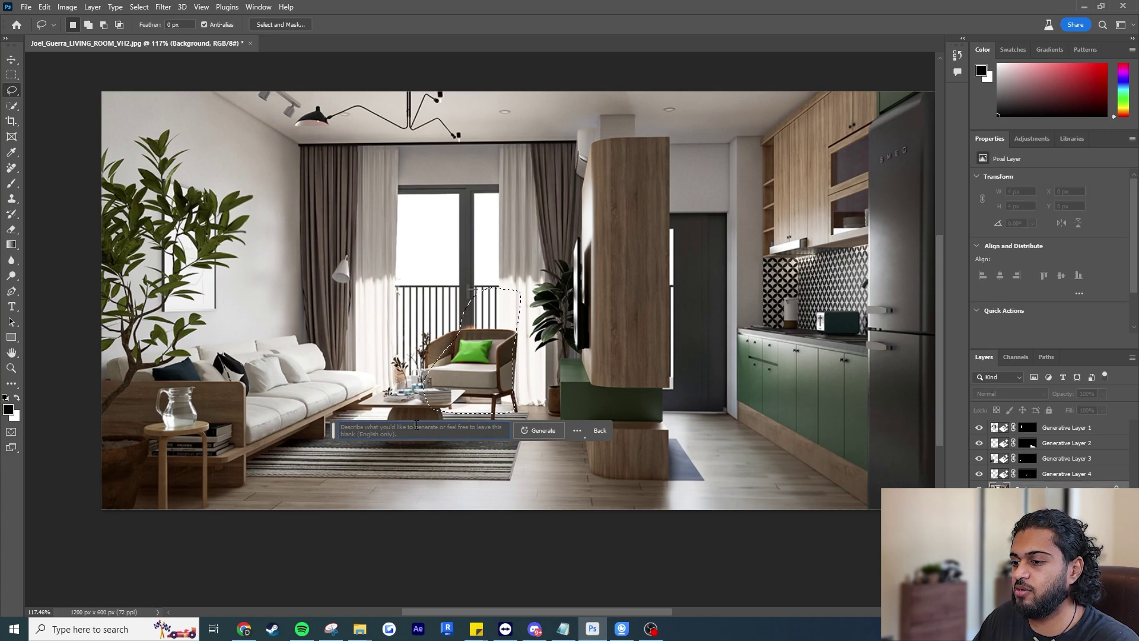
{"action": "left_click", "coordinate": [541, 432]}
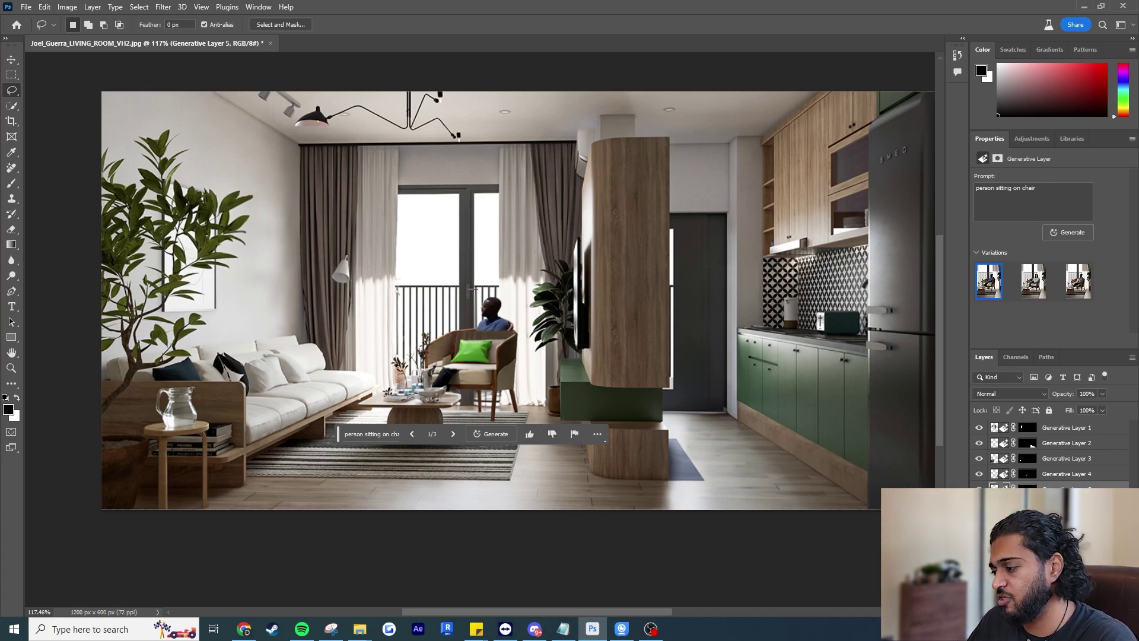
- Hide the green cushion layer and compare the seated-person variations up close and in the whole room
{"action": "left_click", "coordinate": [980, 474]}
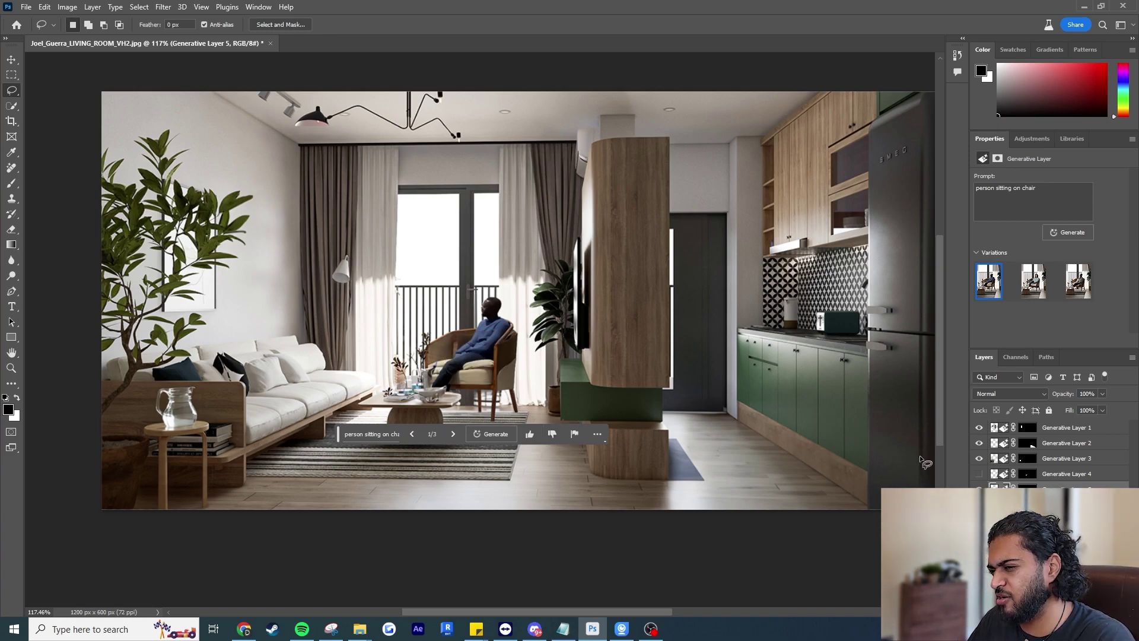
{"action": "left_click", "coordinate": [1033, 280]}
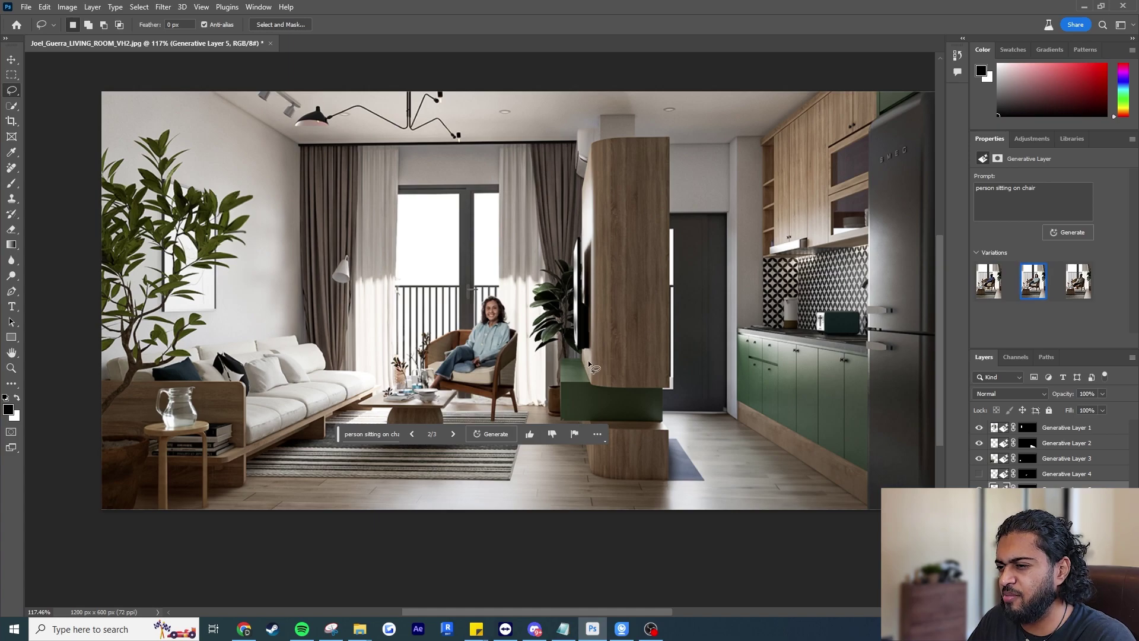
{"action": "left_click", "coordinate": [1078, 281]}
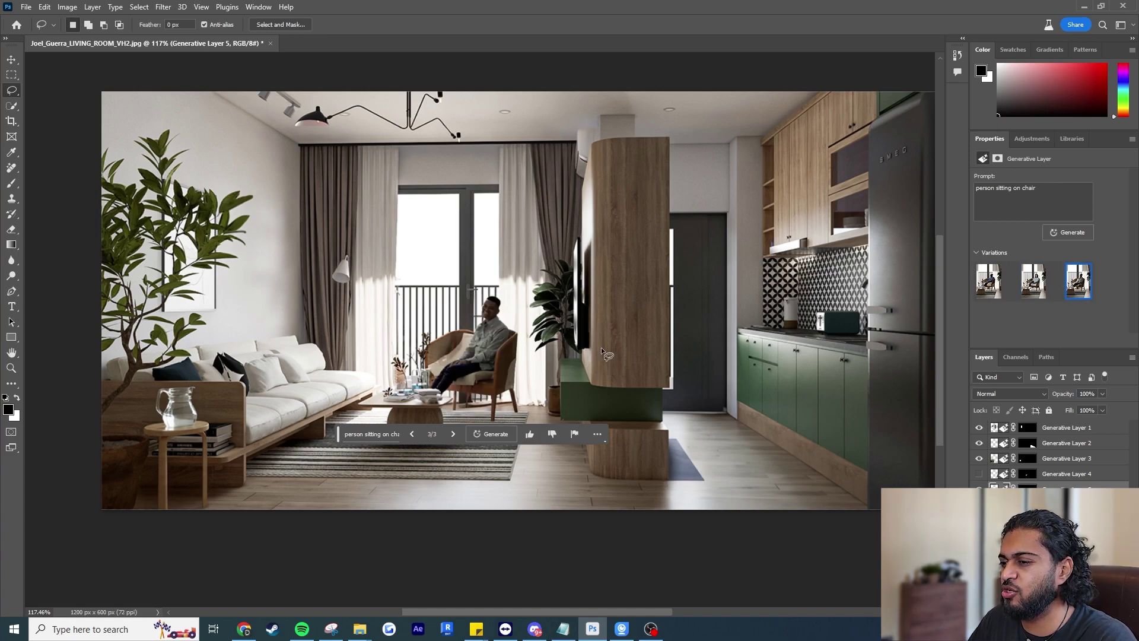
{"action": "scroll", "coordinate": [497, 341], "scroll_direction": "up", "scroll_amount": 8}
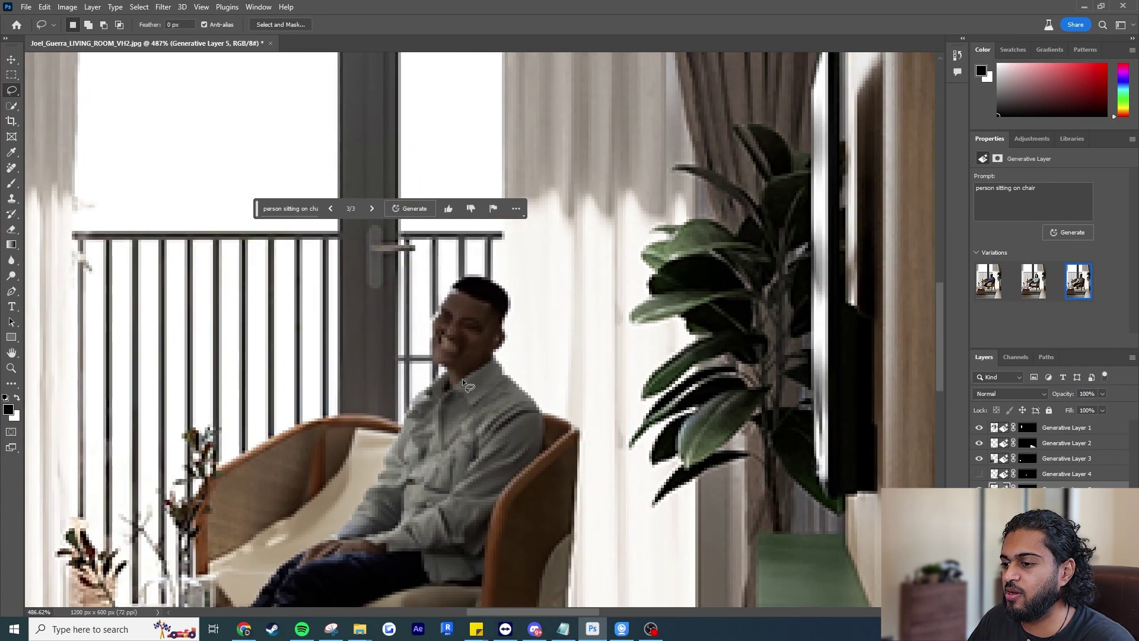
{"action": "scroll", "coordinate": [466, 386], "scroll_direction": "down", "scroll_amount": 2}
{"action": "left_click", "coordinate": [1033, 280]}
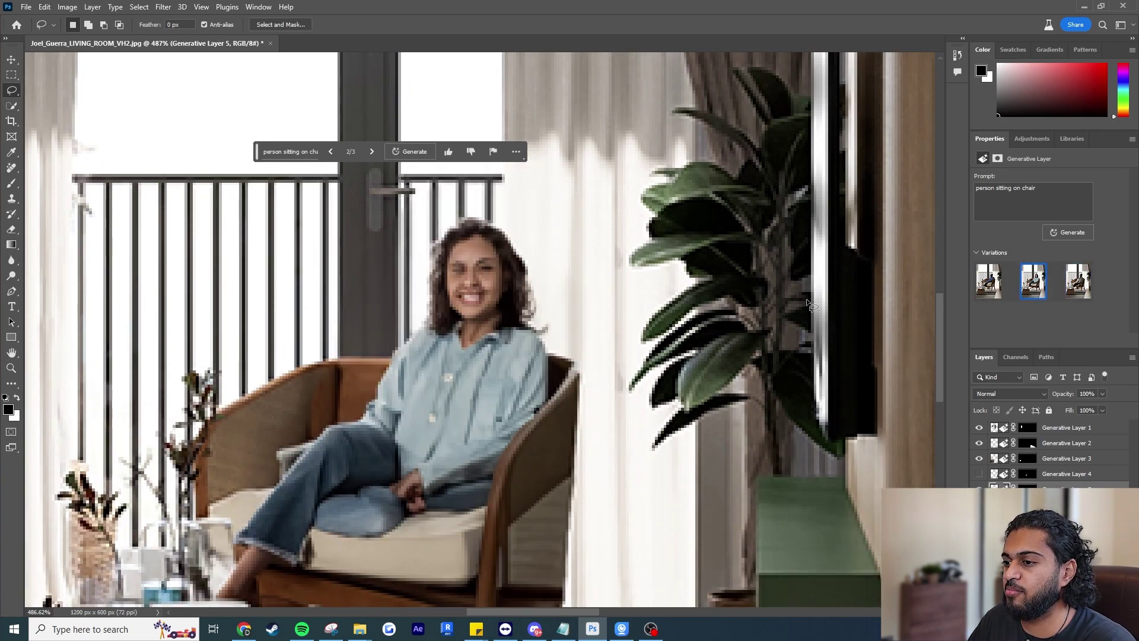
{"action": "scroll", "coordinate": [479, 305], "scroll_direction": "down", "scroll_amount": 10}
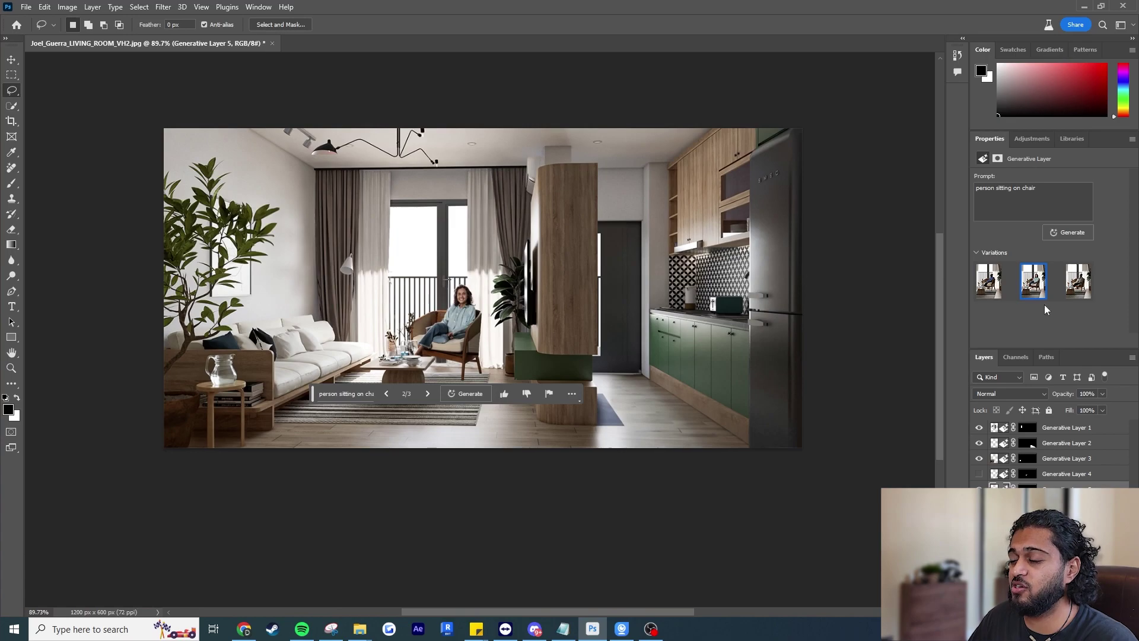
- Switch between the first two seated-person variations and apply the first one, with the dark blue sweater
{"action": "left_click", "coordinate": [987, 295]}
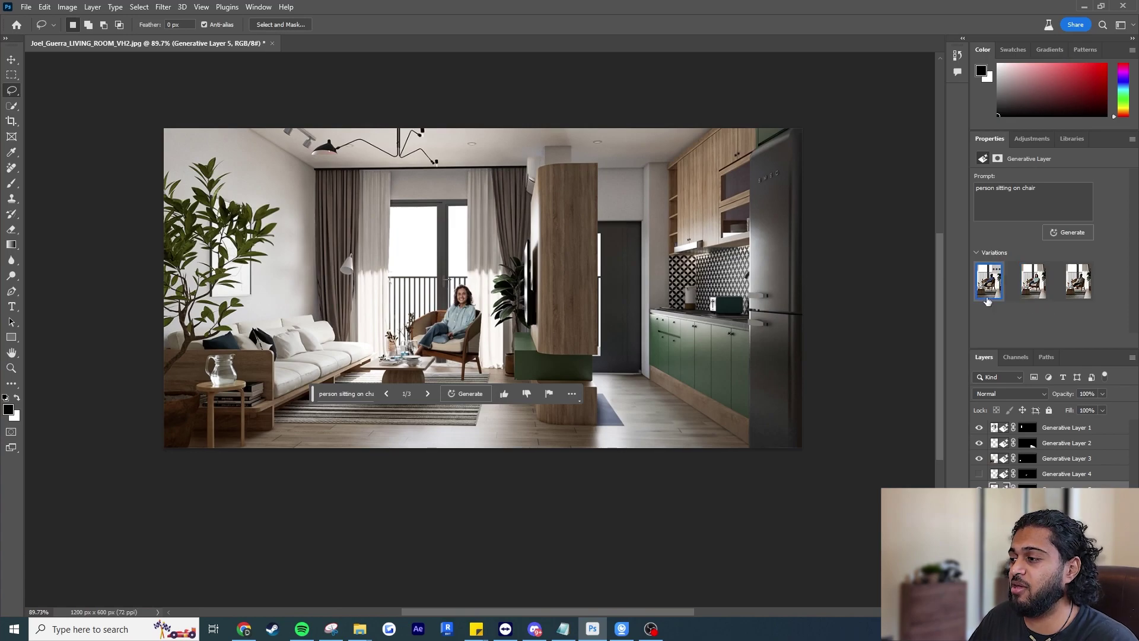
{"action": "left_click", "coordinate": [1033, 280]}
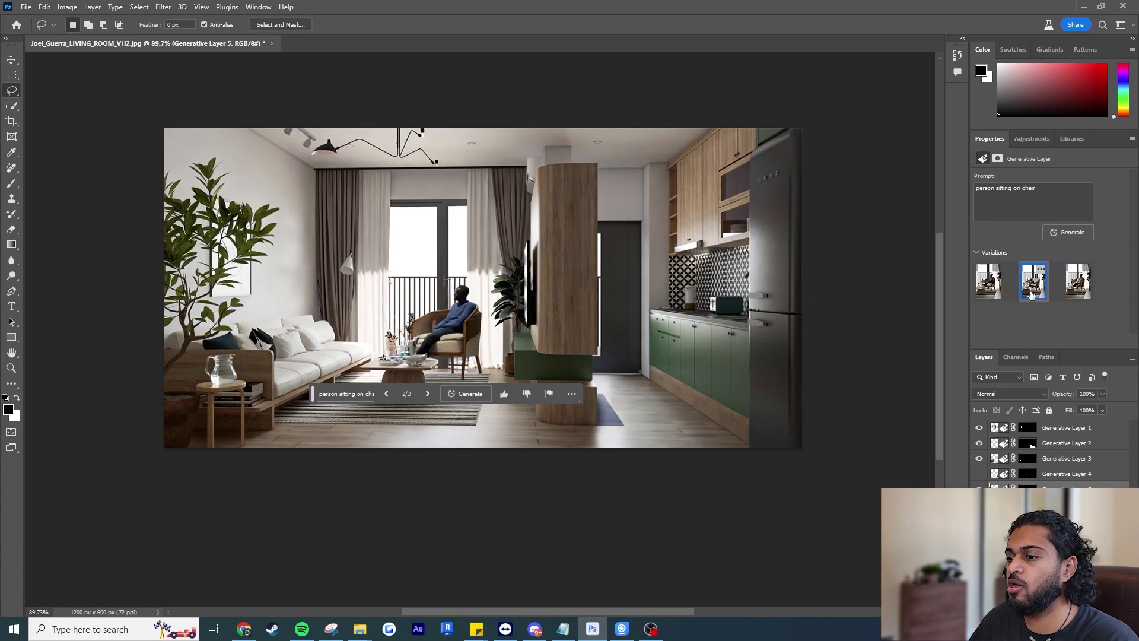
{"action": "left_click", "coordinate": [994, 291]}
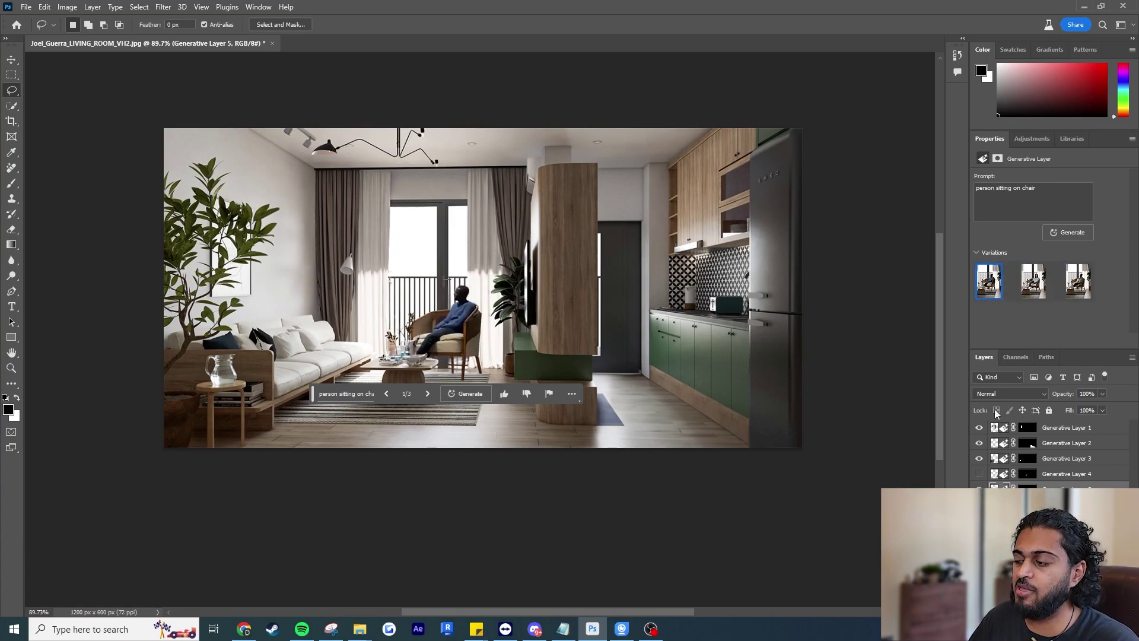
- Toggle the green cushion layer's visibility repeatedly to compare the seated person with and without the cushion in front
{"action": "left_click", "coordinate": [971, 479]}
{"action": "left_click", "coordinate": [971, 479]}
{"action": "left_click", "coordinate": [971, 479]}
{"action": "left_click", "coordinate": [971, 479]}
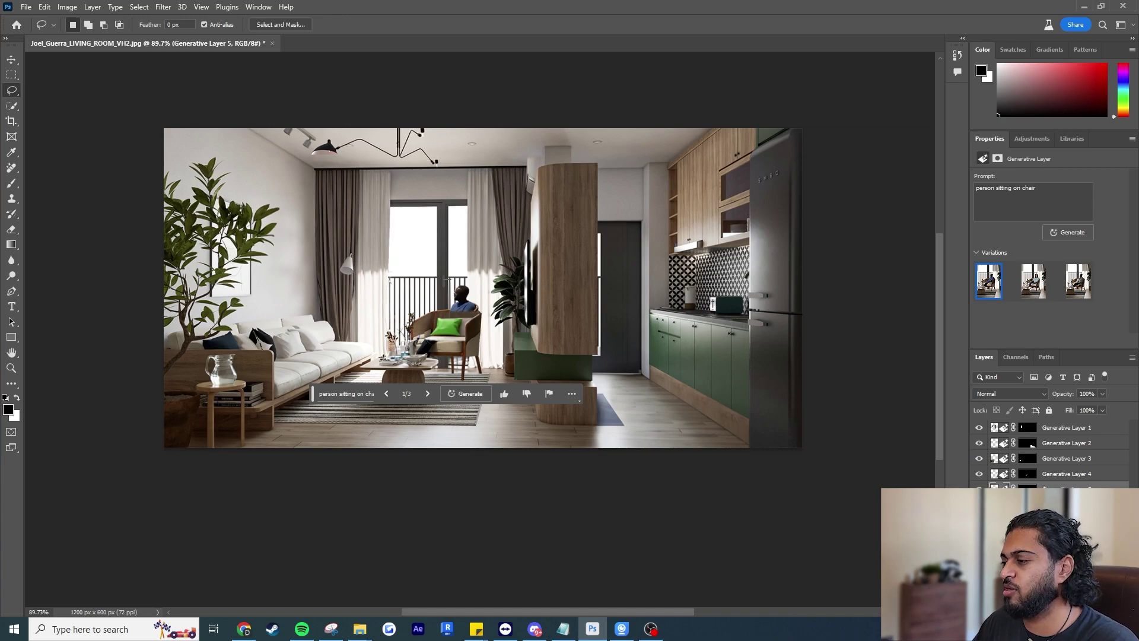
- Move the seated-person layer above the green cushion layer, and delete the seated-person layer
{"action": "left_click_drag", "start_coordinate": [1008, 488], "coordinate": [1008, 469]}
{"action": "key", "text": "v"}
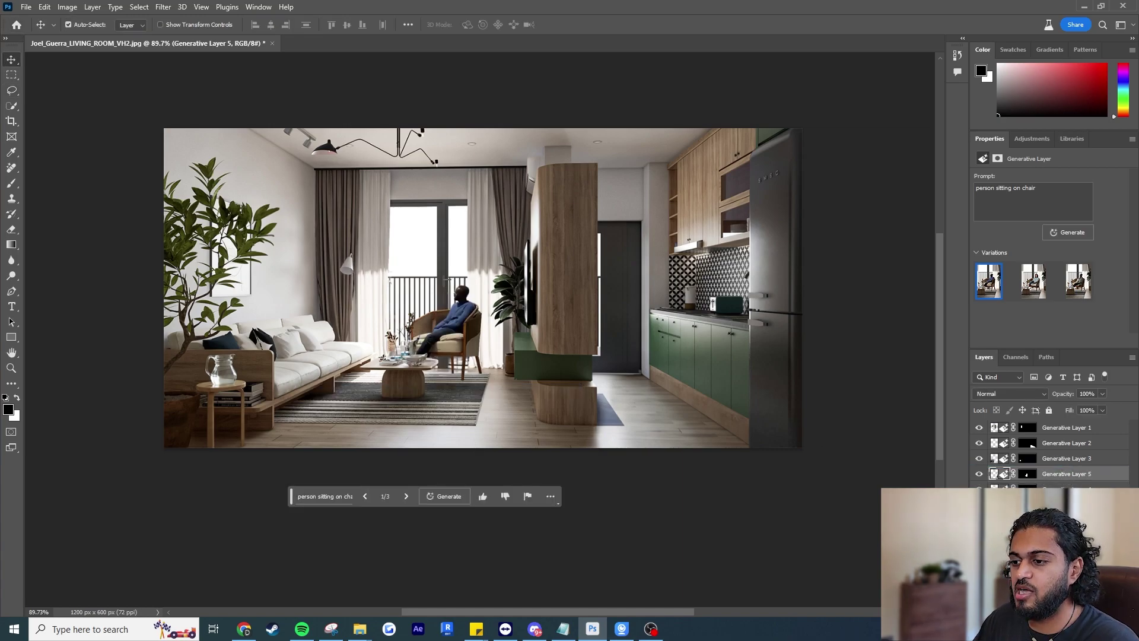
{"action": "key", "text": "Delete"}
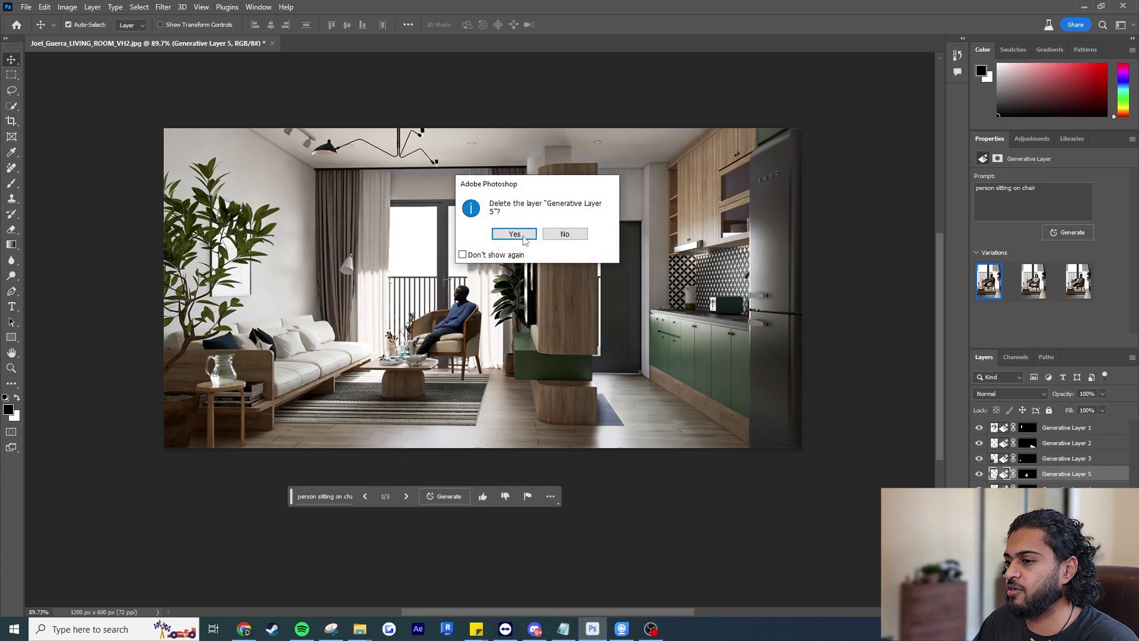
{"action": "left_click", "coordinate": [522, 237]}
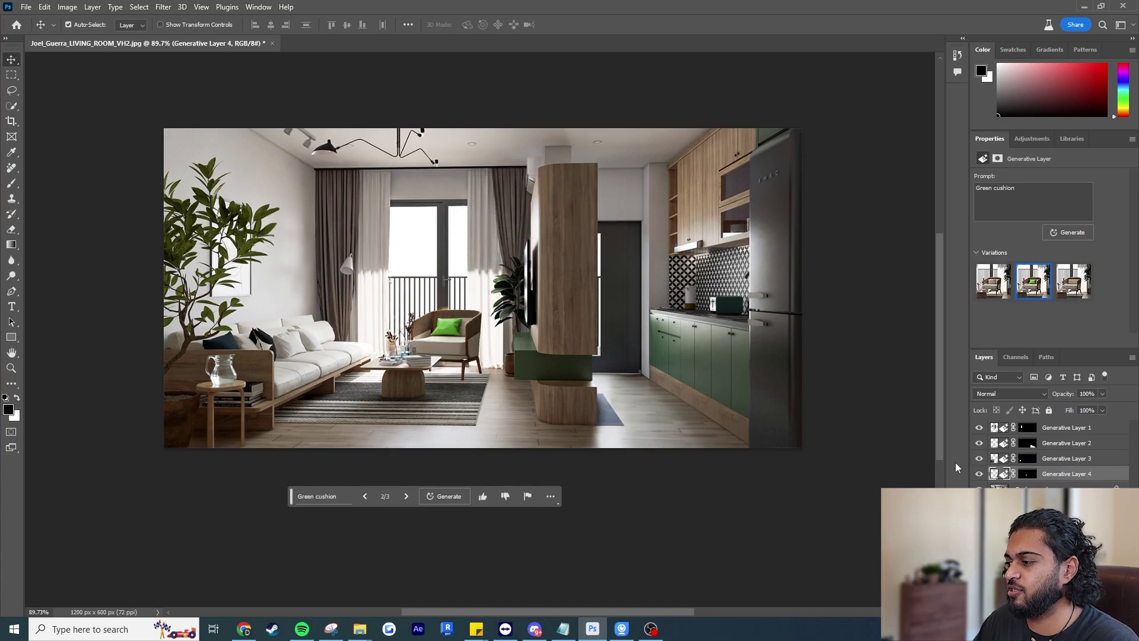
- On the Background layer, outline the floor in front of the coffee table with the Lasso and run a Generative Fill with "cat sleeping"
{"action": "left_click", "coordinate": [11, 90]}
{"action": "mouse_move", "coordinate": [499, 393]}
{"action": "left_mouse_down"}
{"action": "mouse_move", "coordinate": [315, 420]}
{"action": "mouse_move", "coordinate": [362, 445]}
{"action": "mouse_move", "coordinate": [497, 440]}
{"action": "mouse_move", "coordinate": [530, 409]}
{"action": "mouse_move", "coordinate": [498, 394]}
{"action": "left_mouse_up"}
{"action": "left_click", "coordinate": [346, 464]}
{"action": "type", "text": "cat sleeping"}
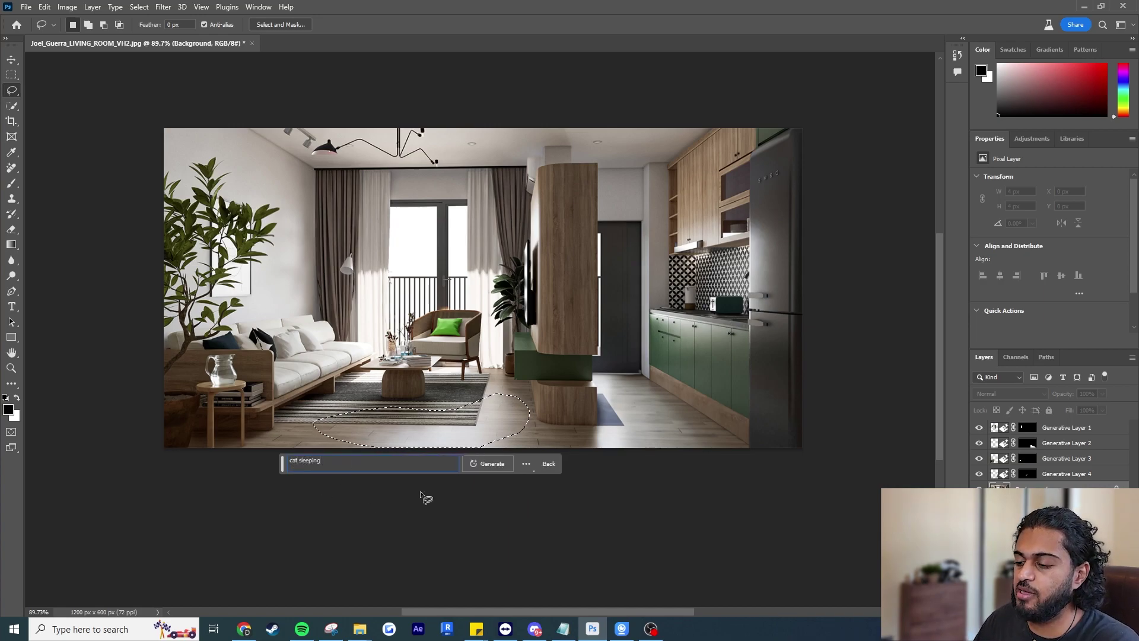
{"action": "left_click", "coordinate": [488, 463]}
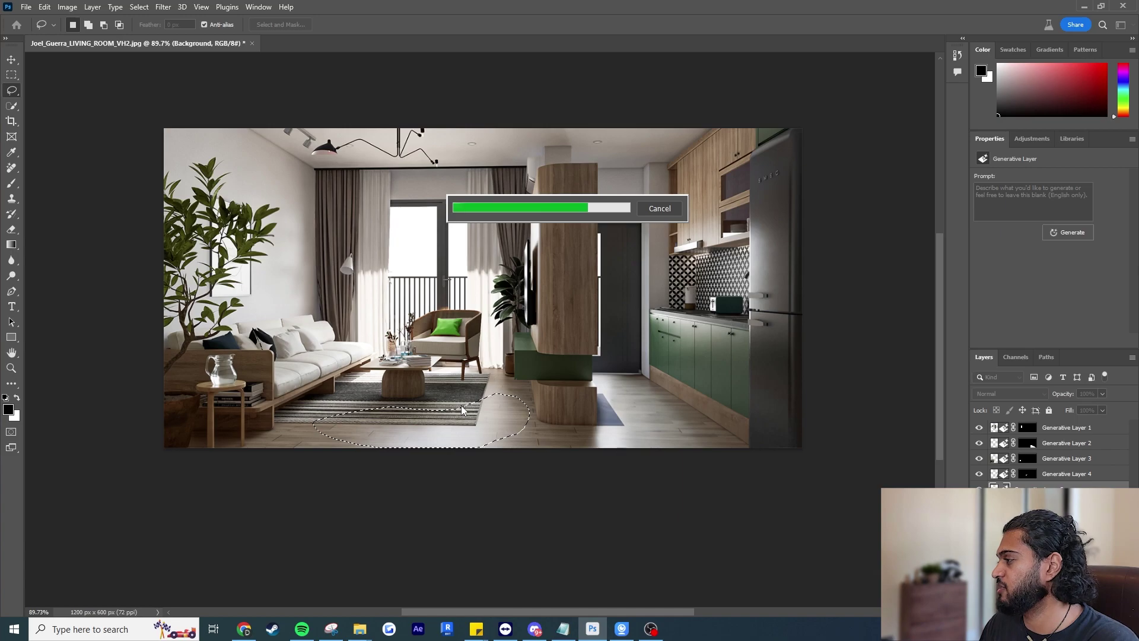
- Compare the sleeping cat variations, apply the third one with the black cat, and deselect the layer
{"action": "left_click", "coordinate": [1032, 282]}
{"action": "left_click", "coordinate": [1070, 285]}
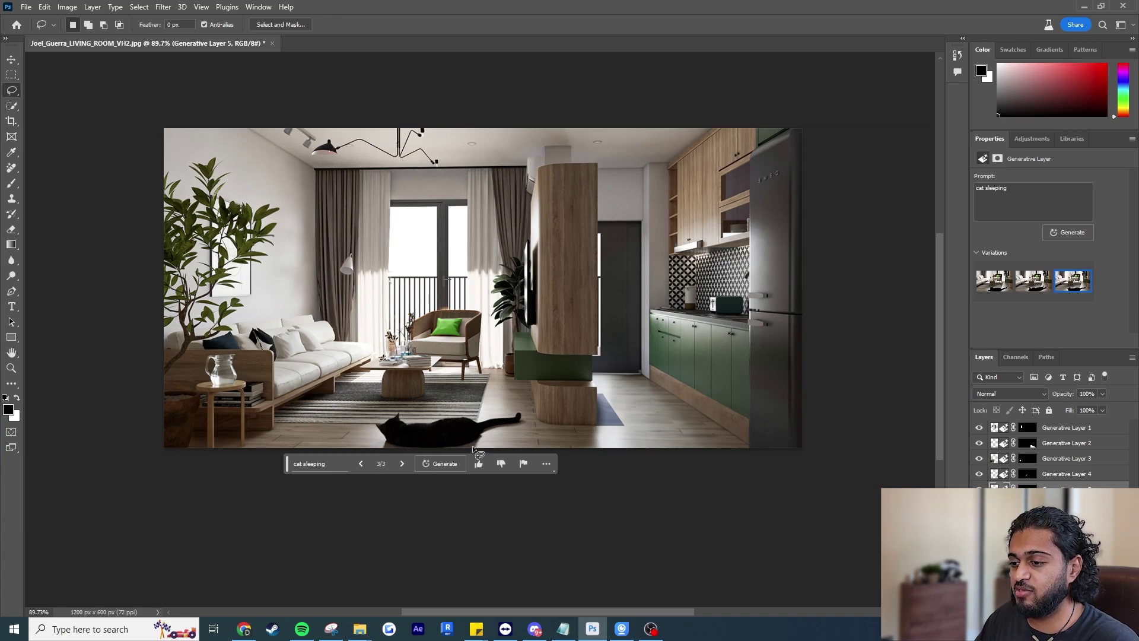
{"action": "left_click", "coordinate": [1043, 564]}
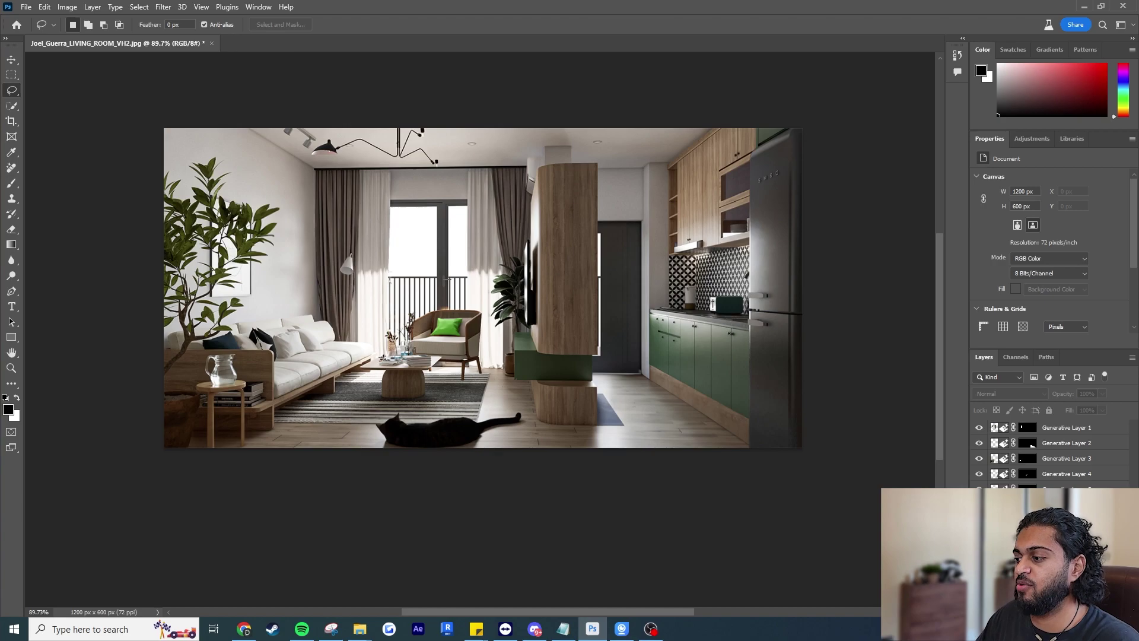